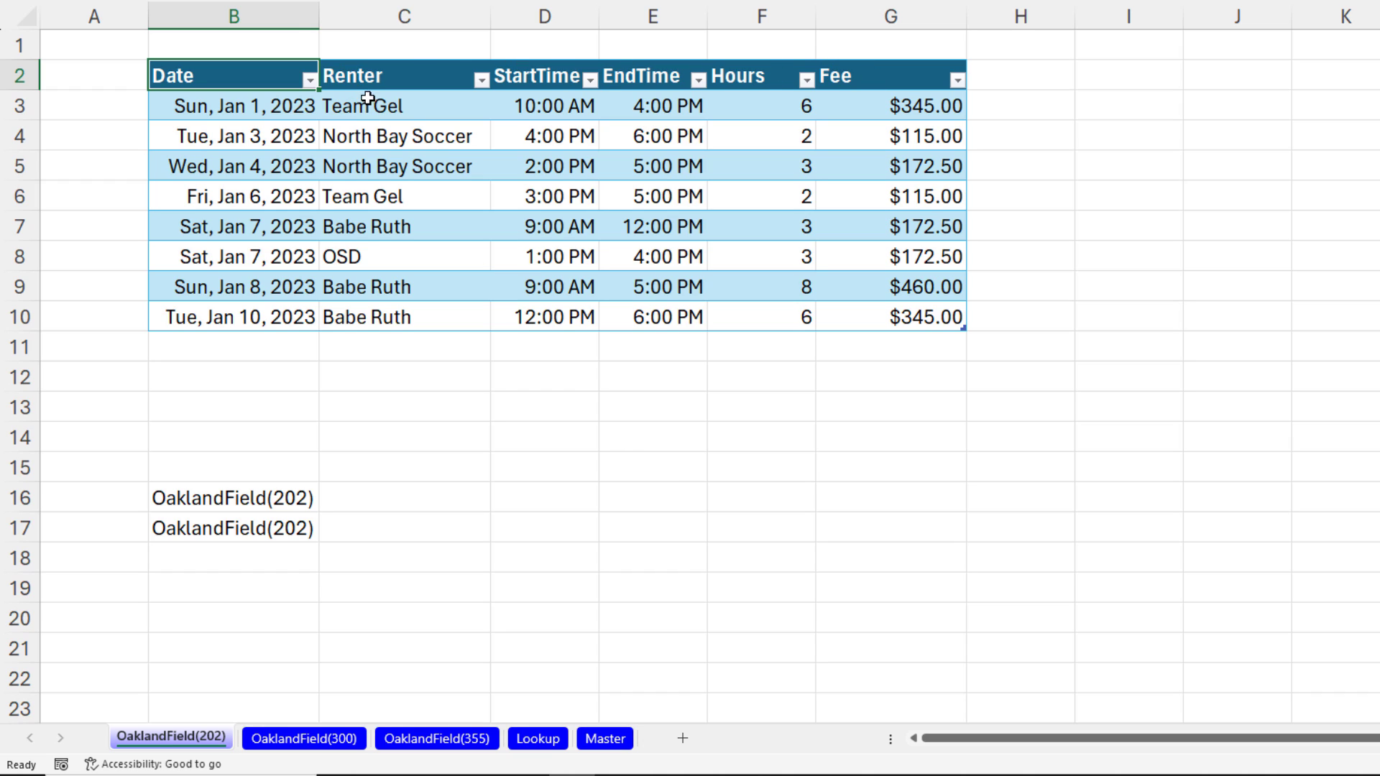
# - Review the OaklandField(300) and OaklandField(355) bookings sheets
pyautogui.click(342, 738)
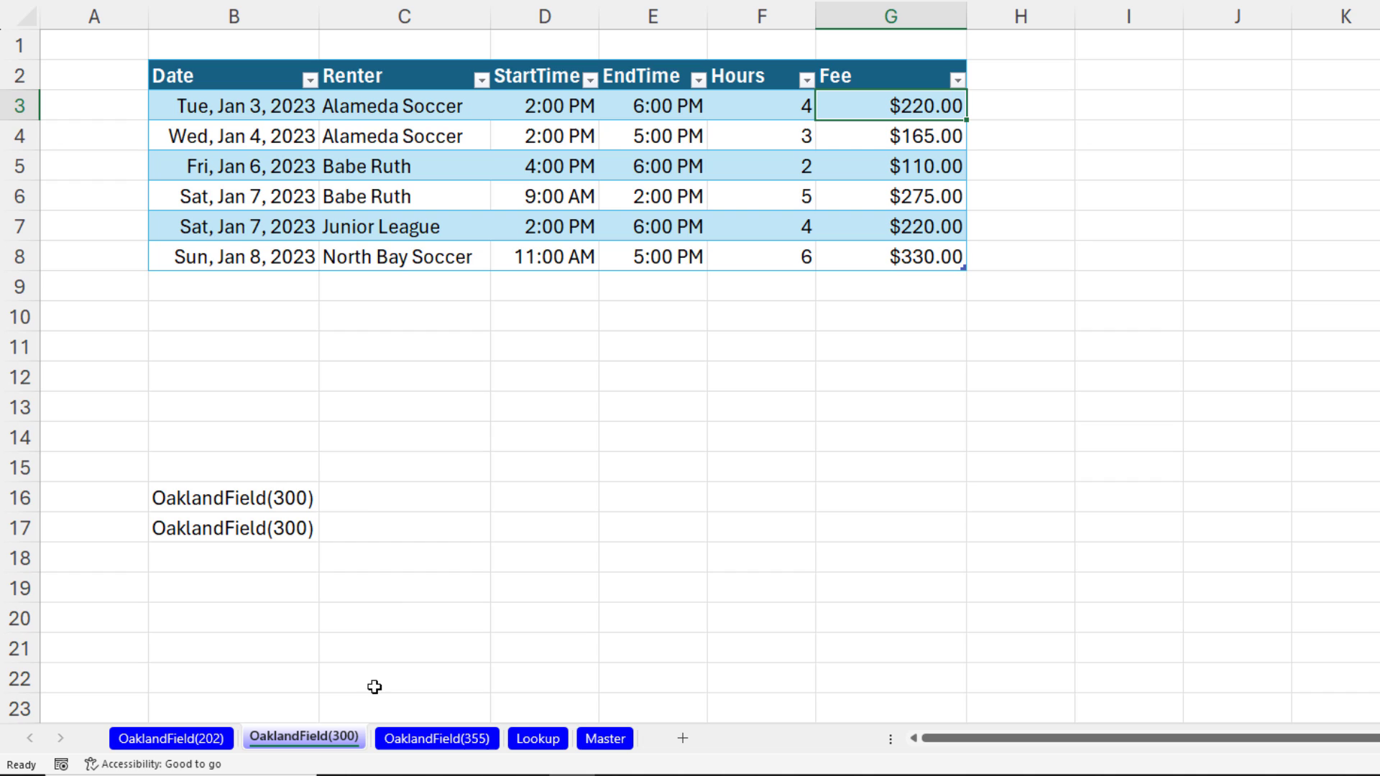
pyautogui.click(457, 738)
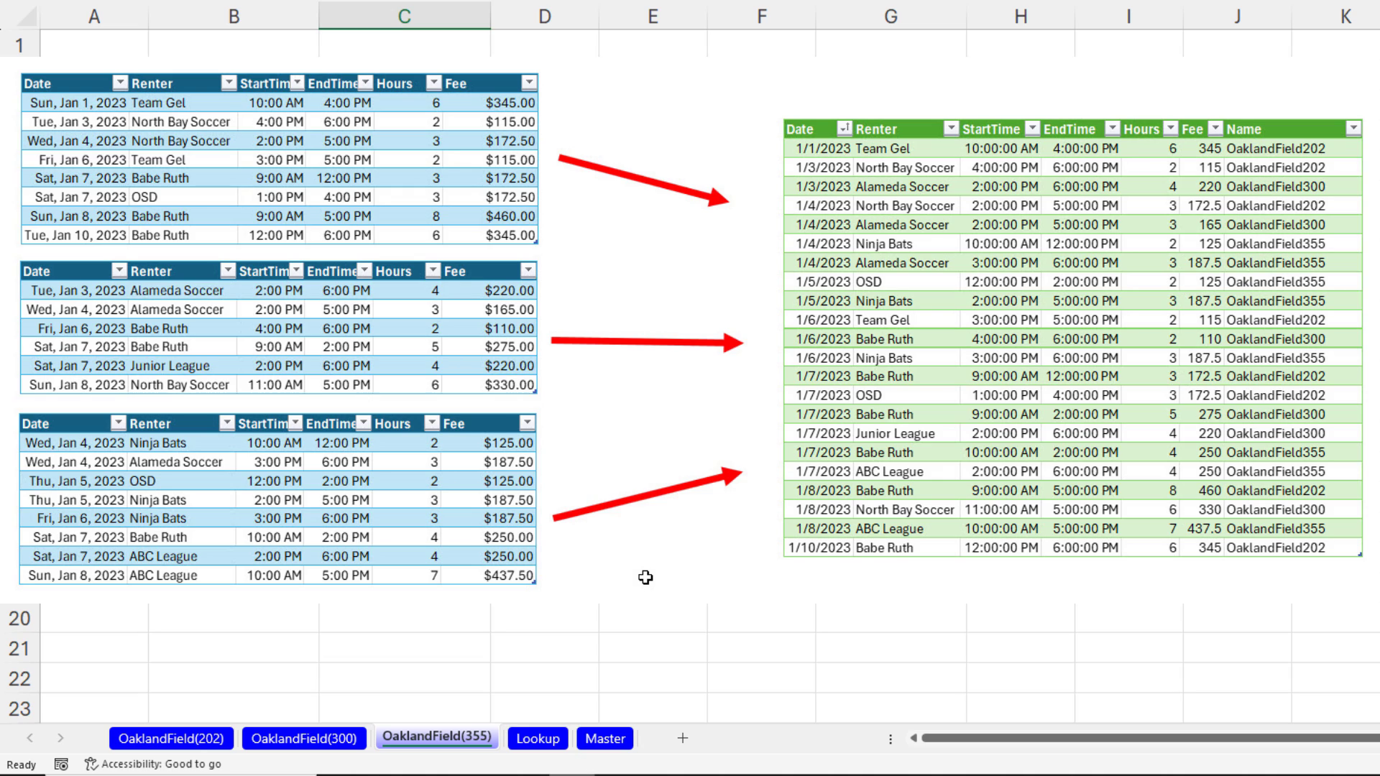
pyautogui.click(615, 744)
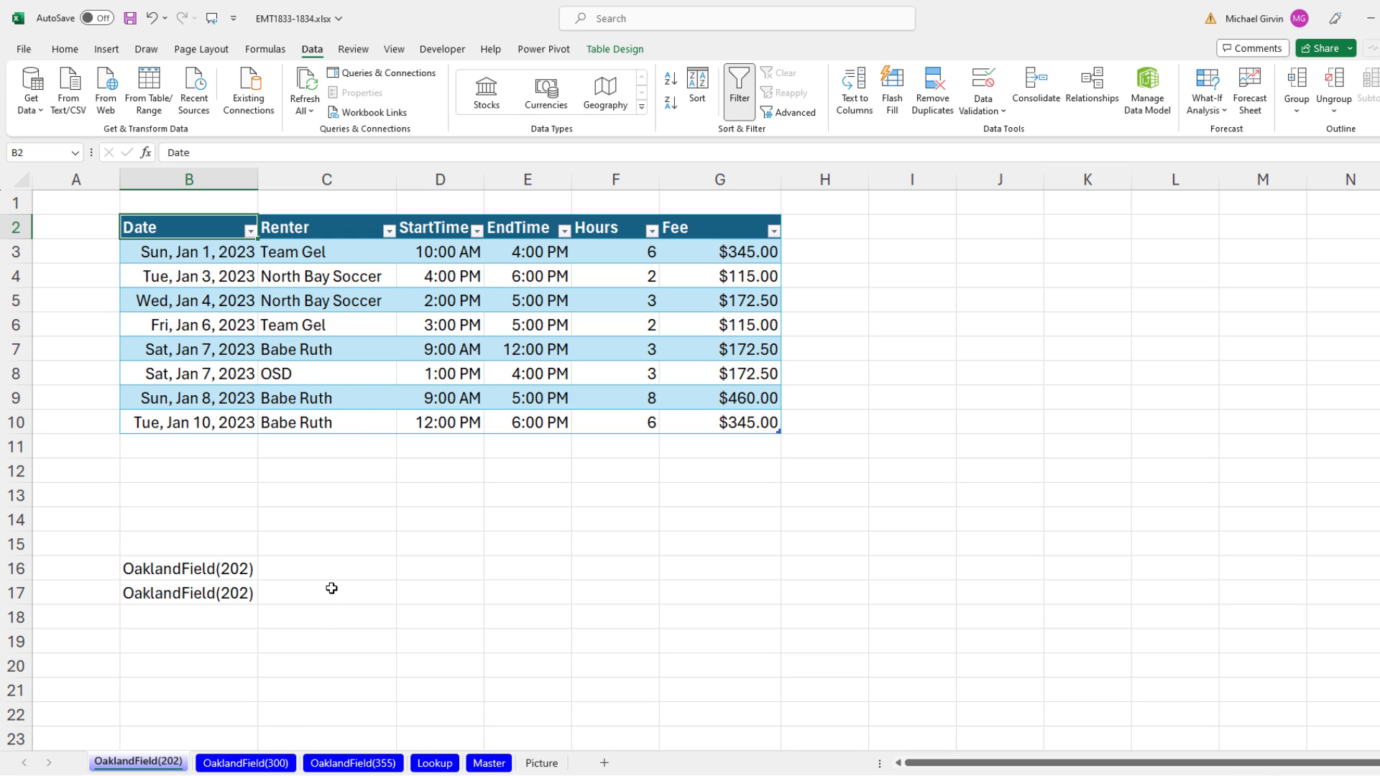
pyautogui.click(277, 764)
pyautogui.click(355, 764)
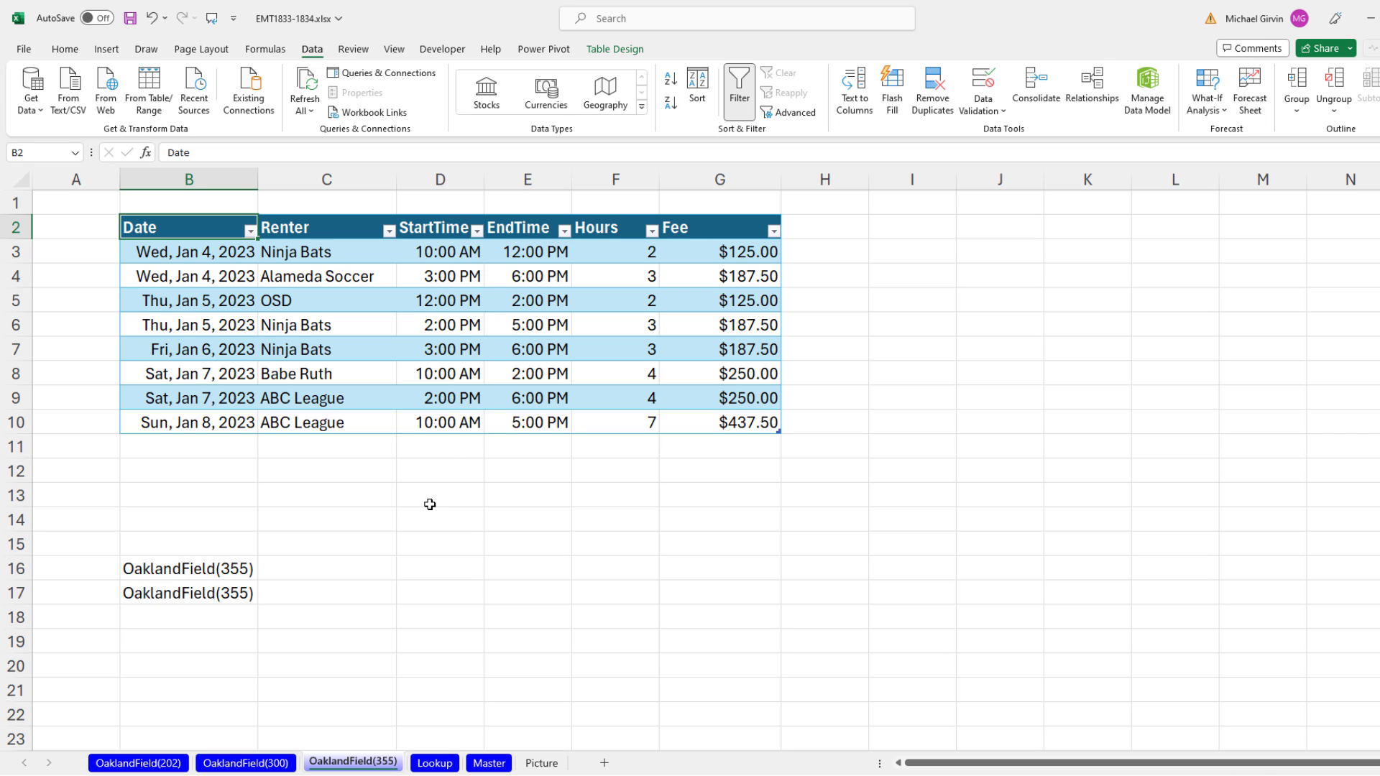
# - On the Lookup sheet select the Code values in F3:F5, then go to the empty Master sheet
pyautogui.click(451, 768)
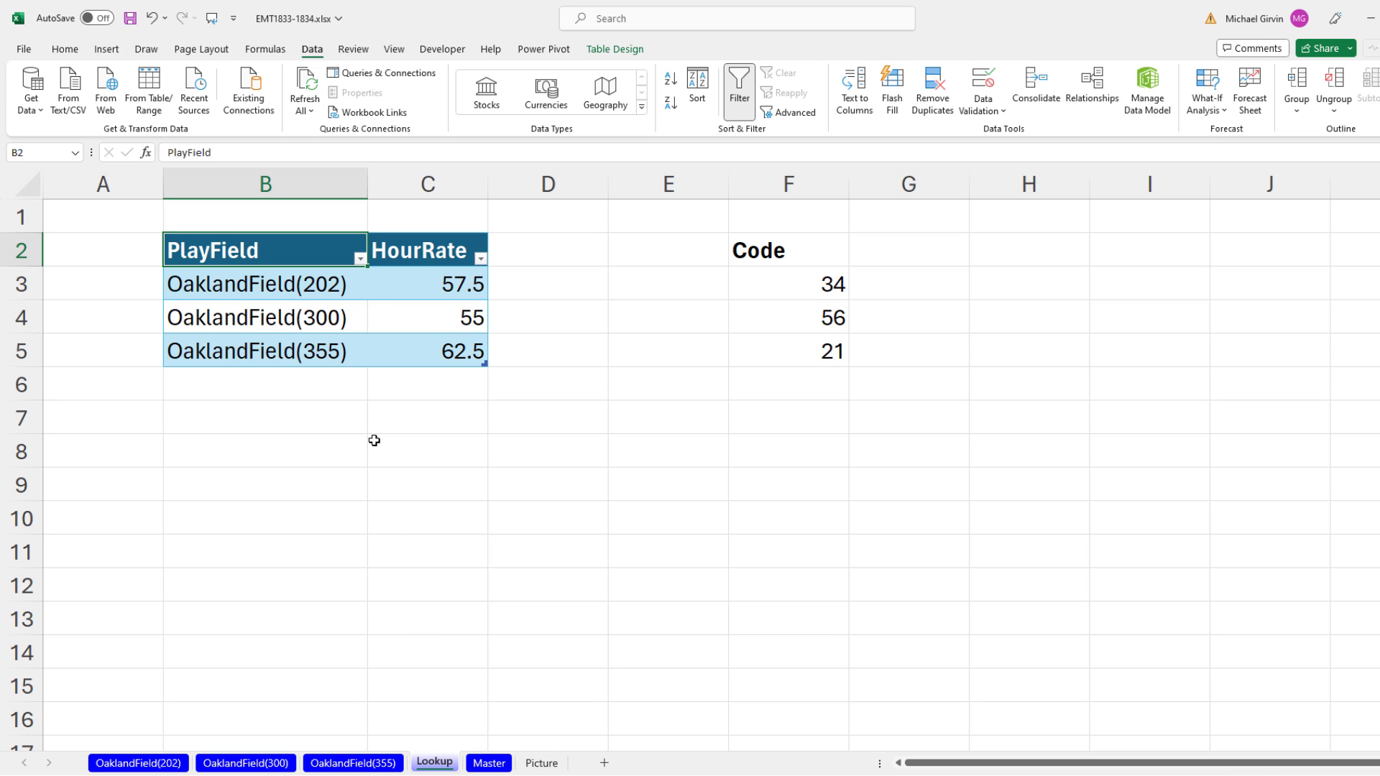
pyautogui.moveTo(778, 275); pyautogui.dragTo(791, 351)
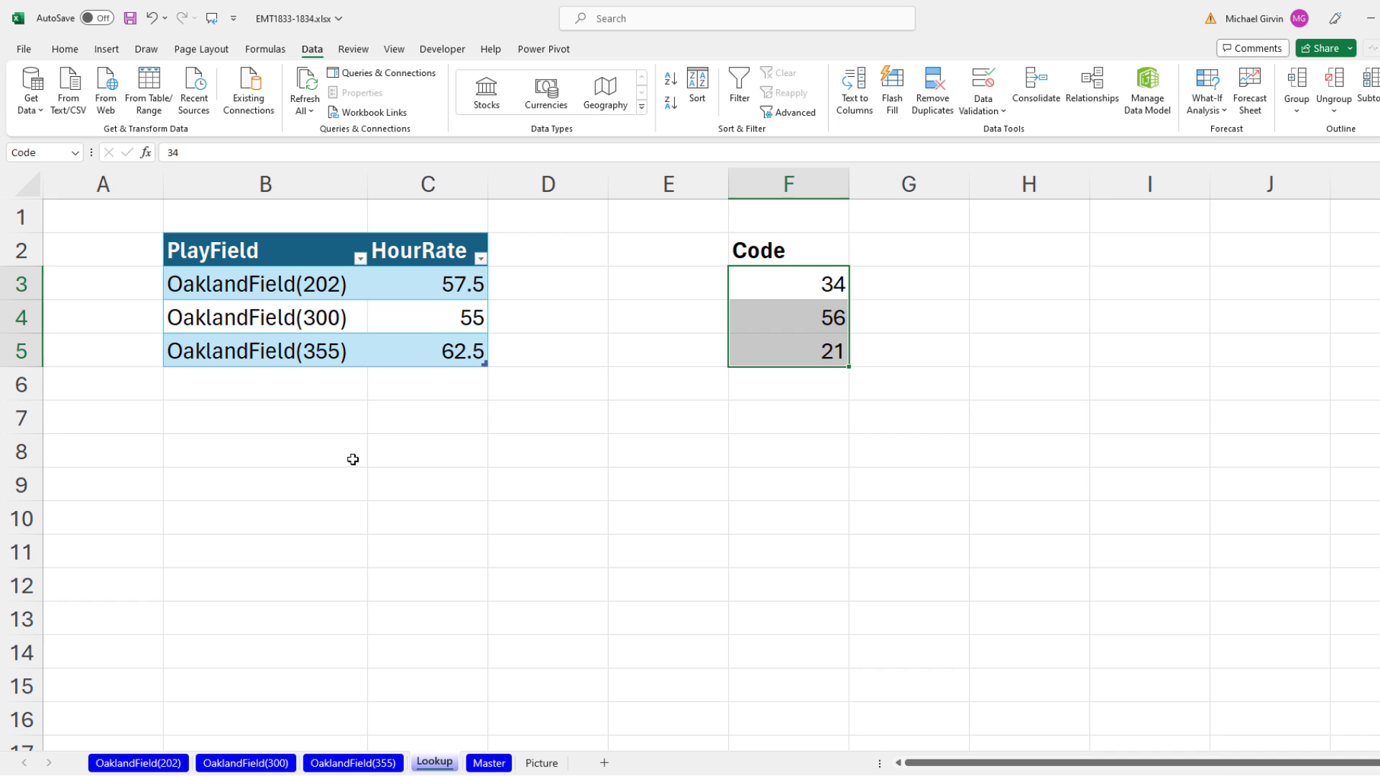
pyautogui.click(495, 766)
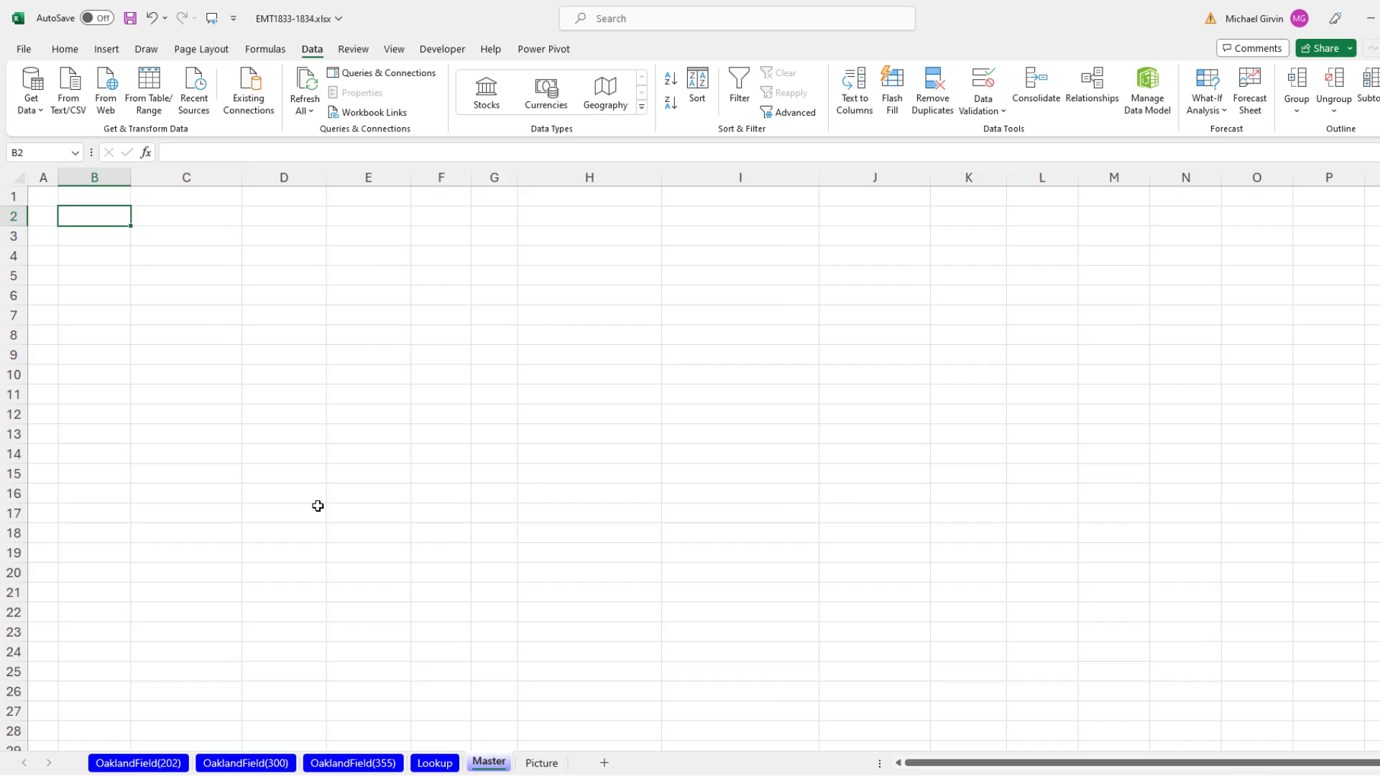
# - Open Power Query Editor with Alt+F12 and close it again, since it has no queries
pyautogui.hotkey('alt', 'F12')
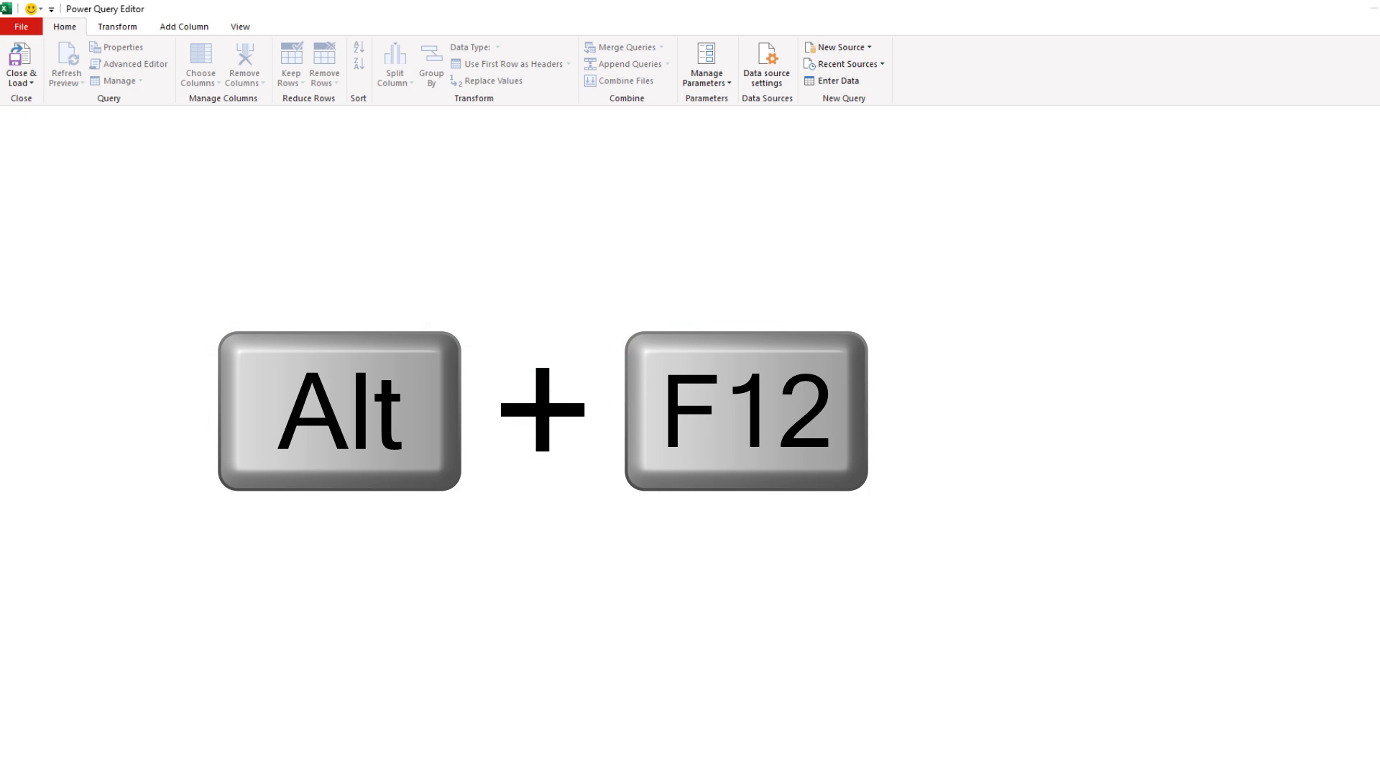
pyautogui.moveTo(348, 676)
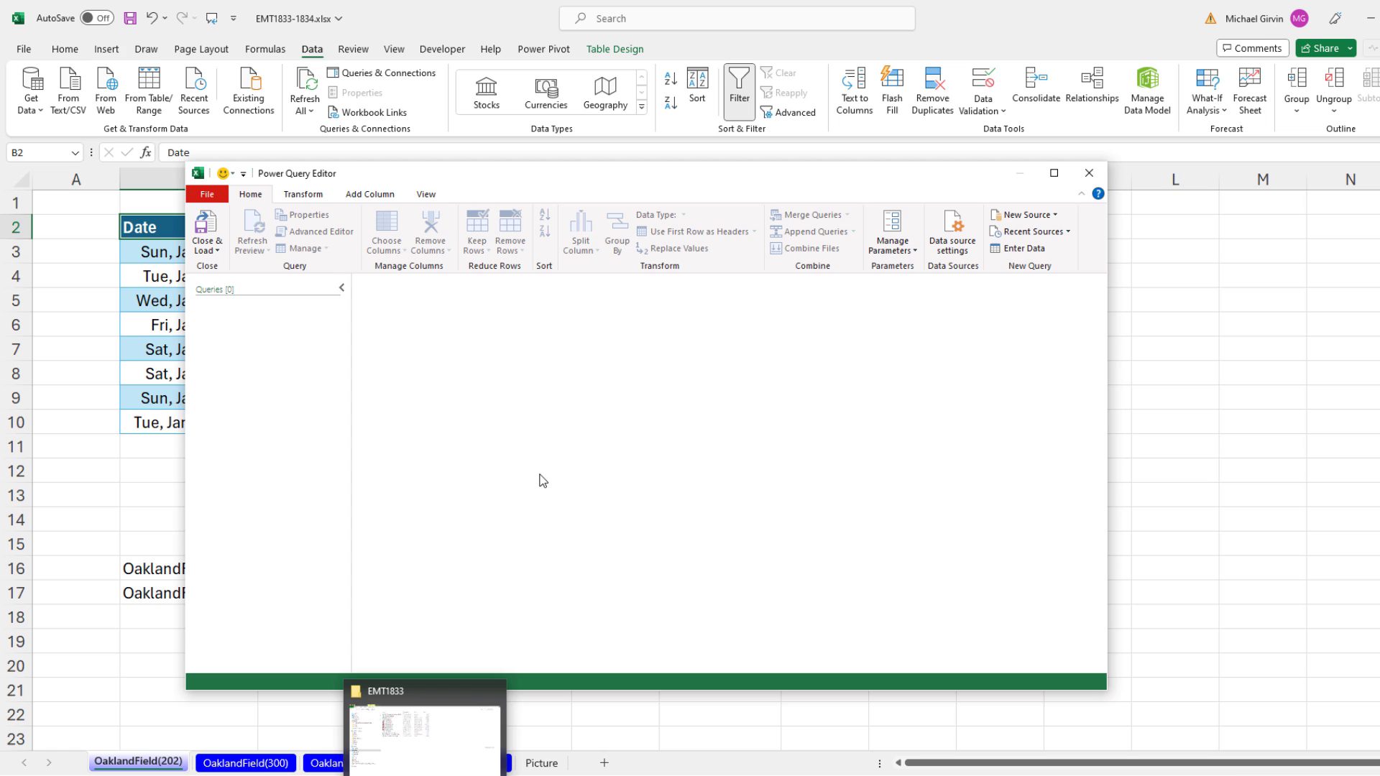
pyautogui.click(1087, 182)
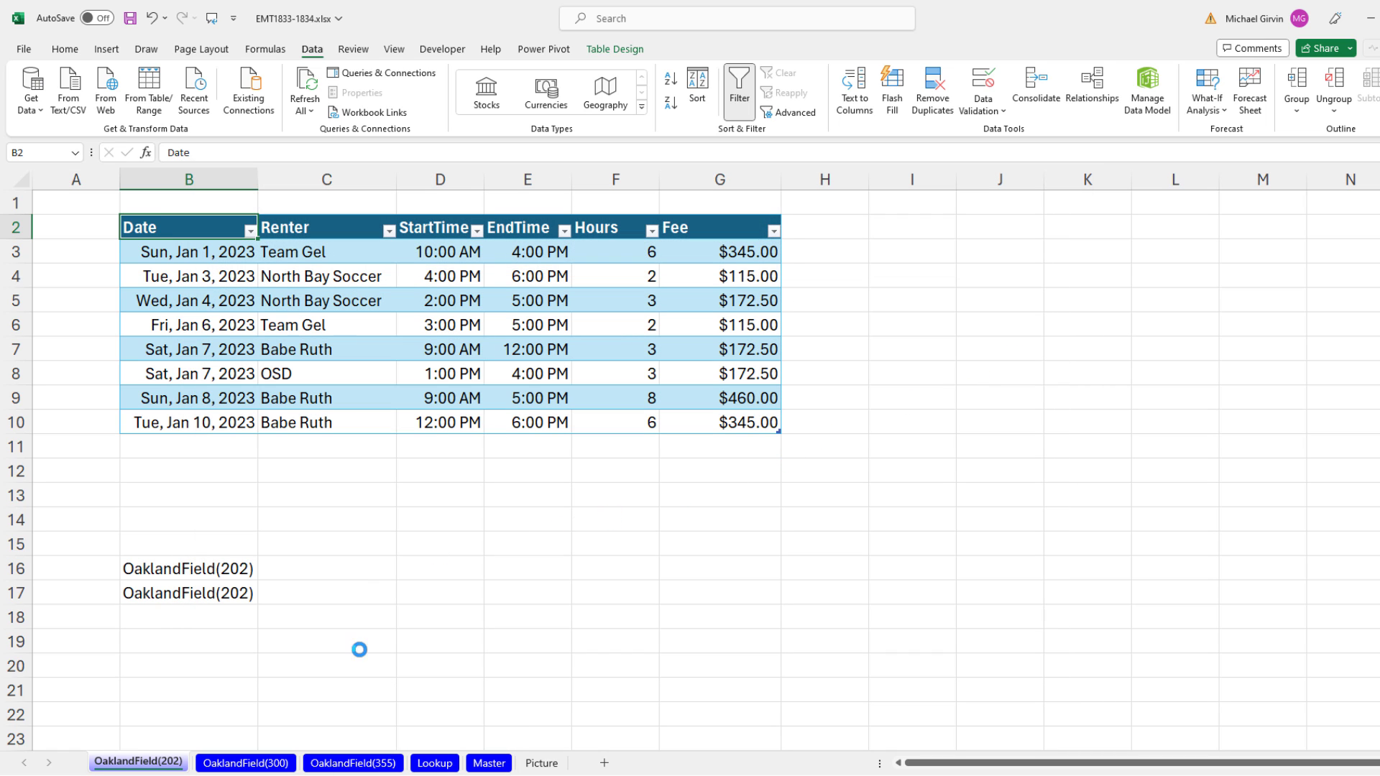
# - Send the OaklandField(202) table from cell C5 to Power Query via Get Data from Table/Range
pyautogui.click(339, 302)
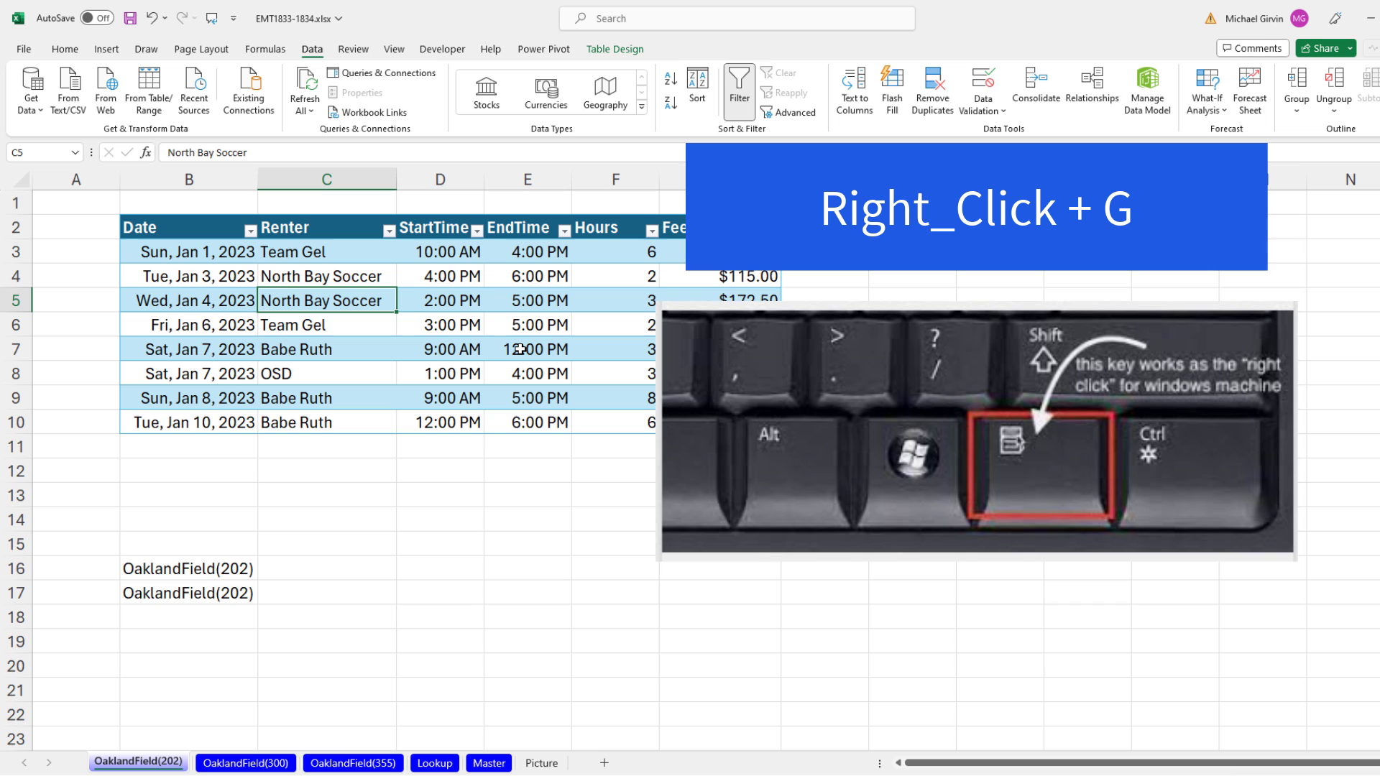
pyautogui.press('Menu')
pyautogui.press('g')
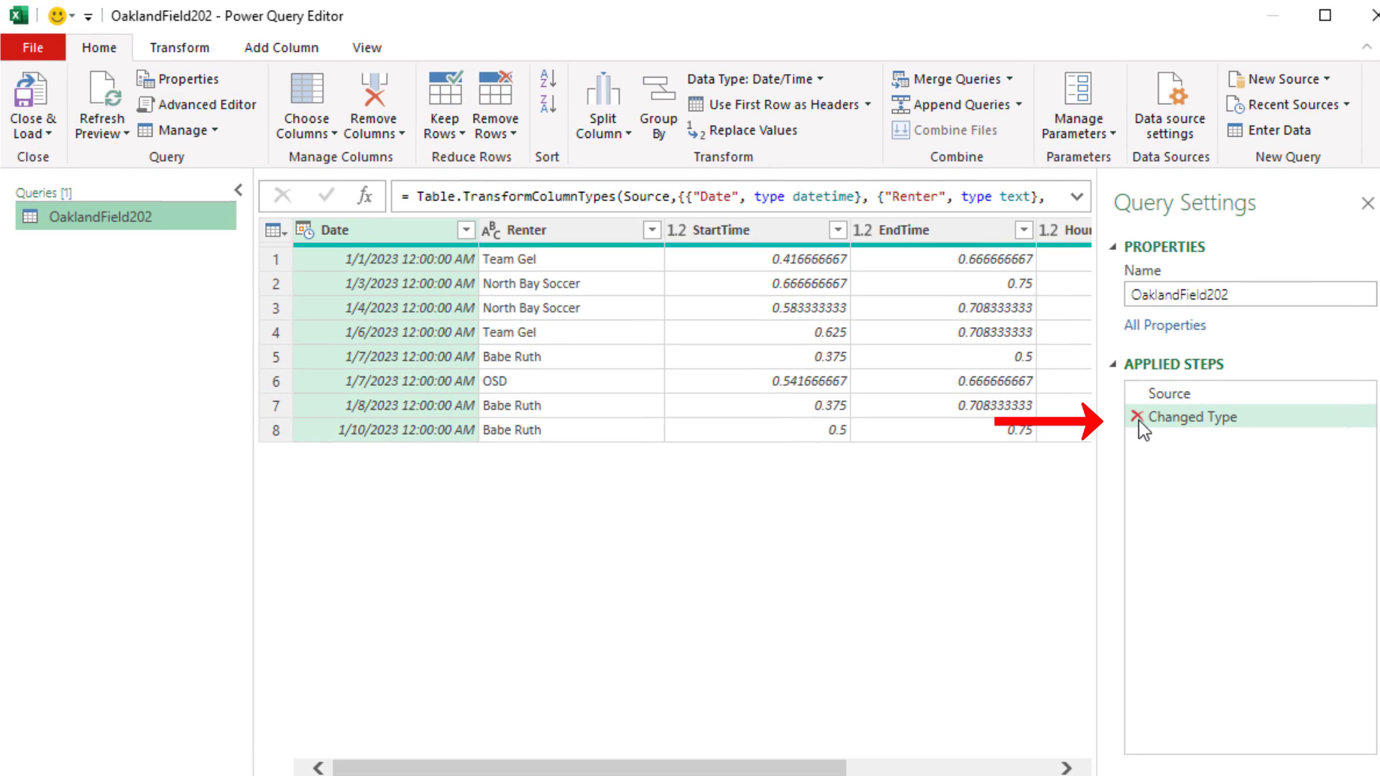
# - Delete the Changed Type step and shorten the Source formula to =Excel.CurrentWorkbook()
pyautogui.click(1135, 416)
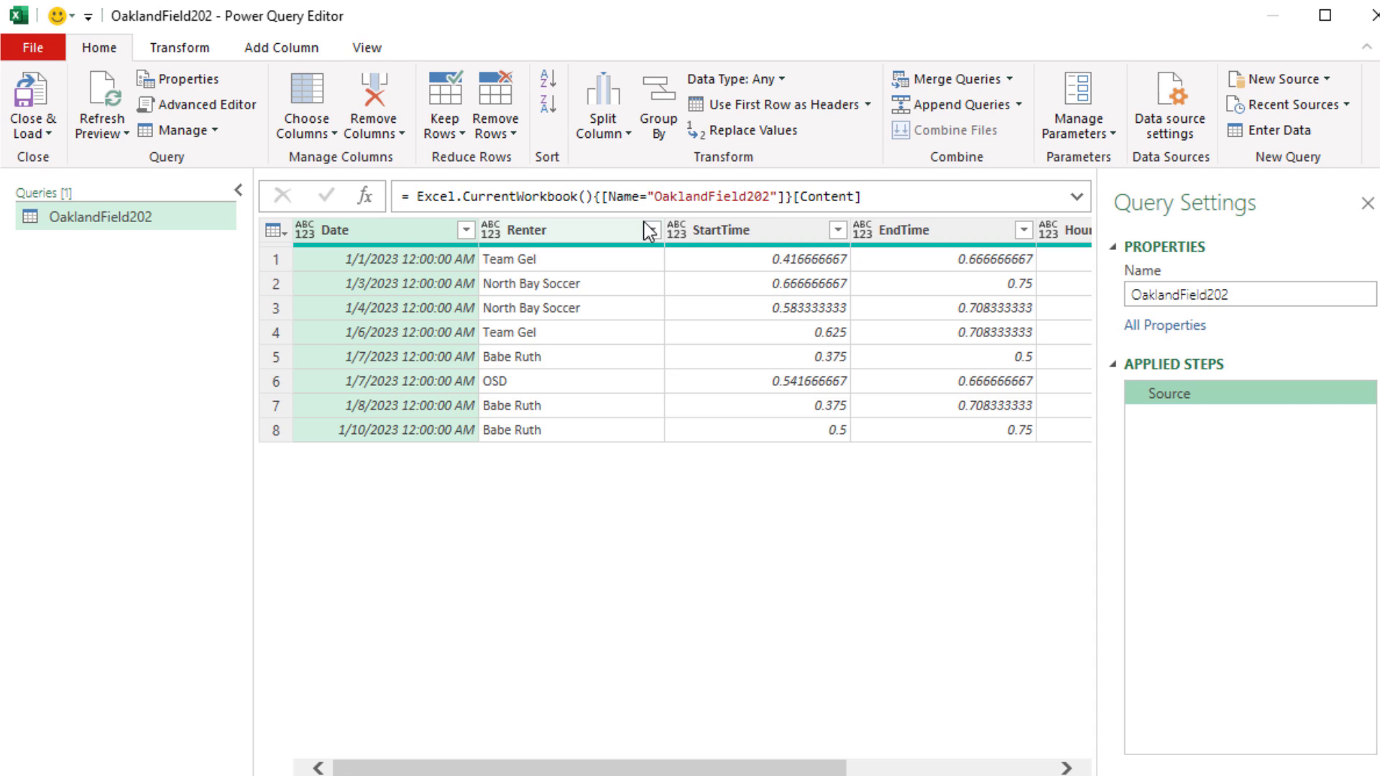
pyautogui.click(593, 196)
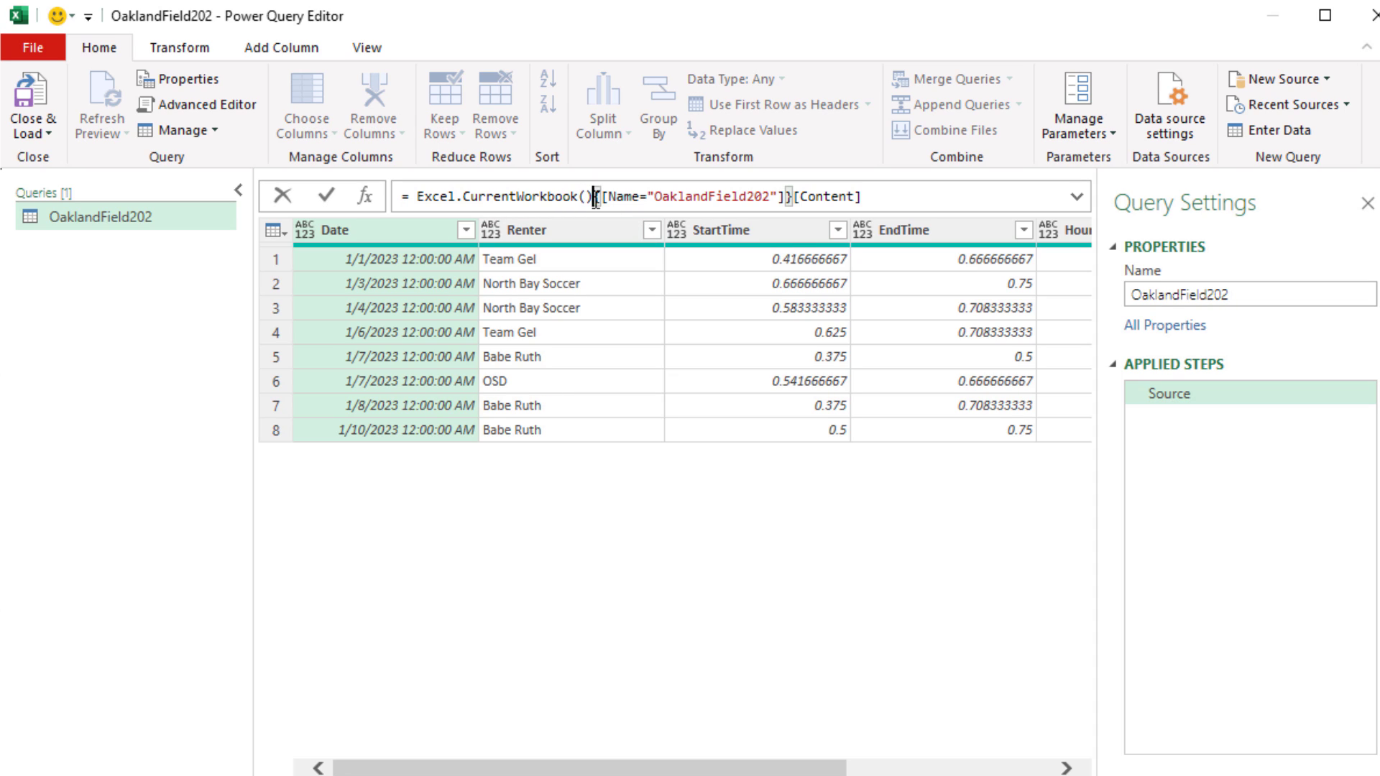
pyautogui.moveTo(593, 196); pyautogui.dragTo(755, 196)
pyautogui.moveTo(963, 209); pyautogui.dragTo(977, 208)
pyautogui.press('Delete')
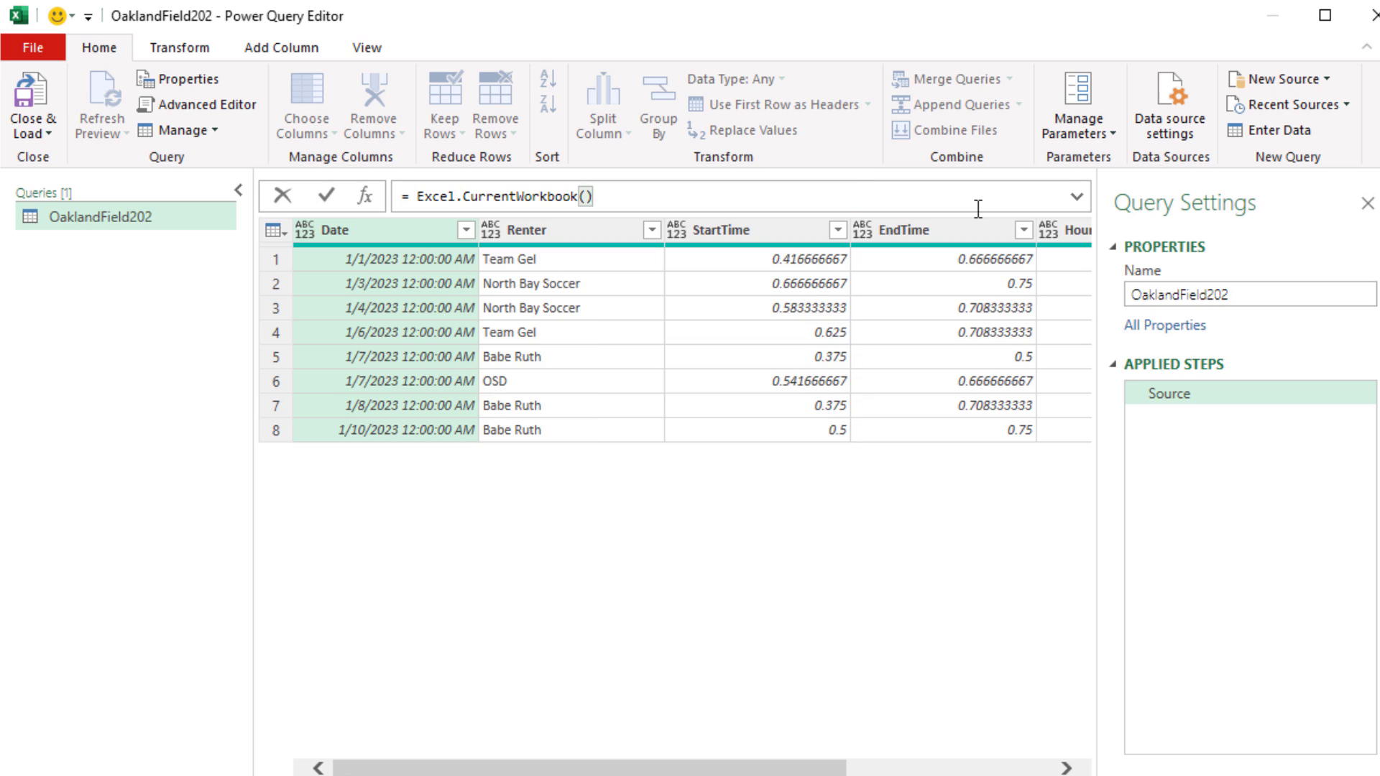
pyautogui.press('Return')
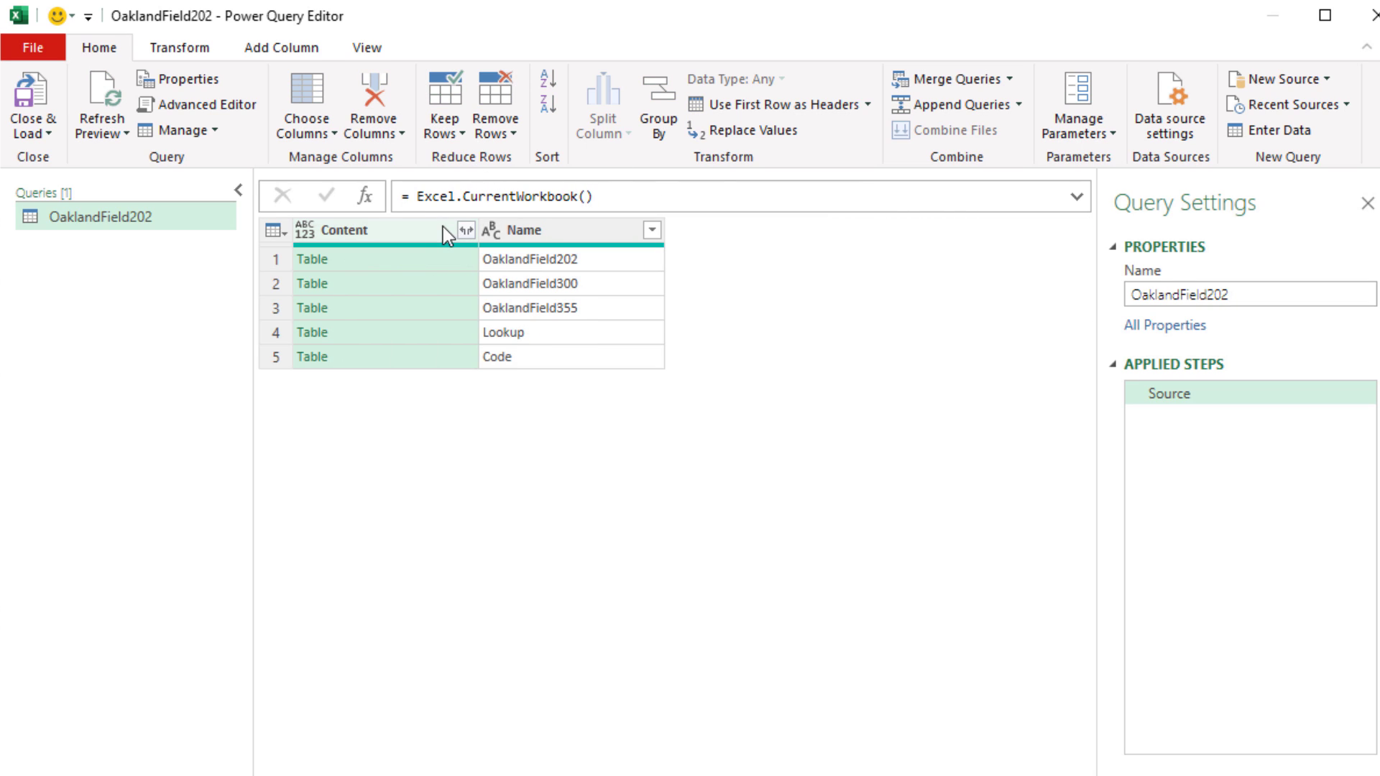
# - Preview the OaklandField202, OaklandField300, OaklandField355, Lookup and Code tables in turn
pyautogui.click(382, 259)
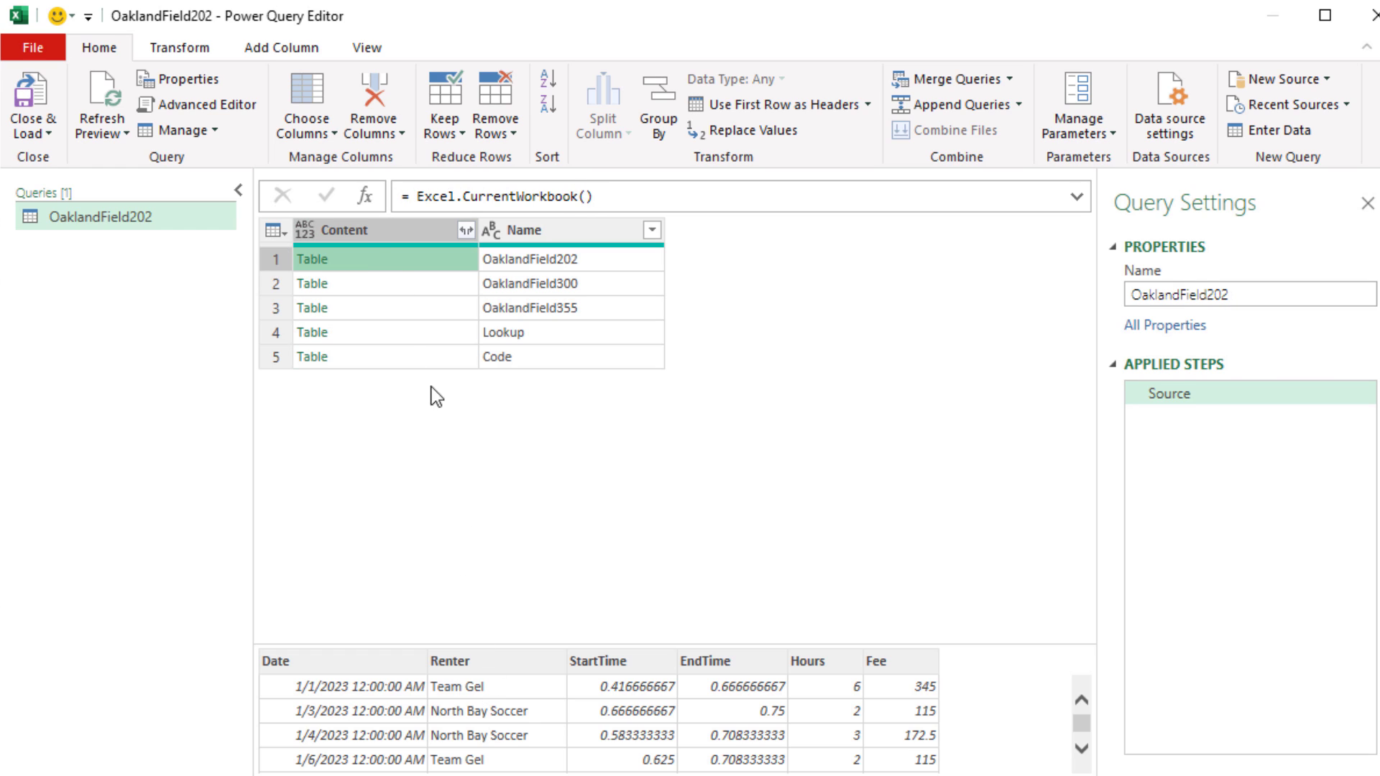
pyautogui.click(407, 283)
pyautogui.click(398, 309)
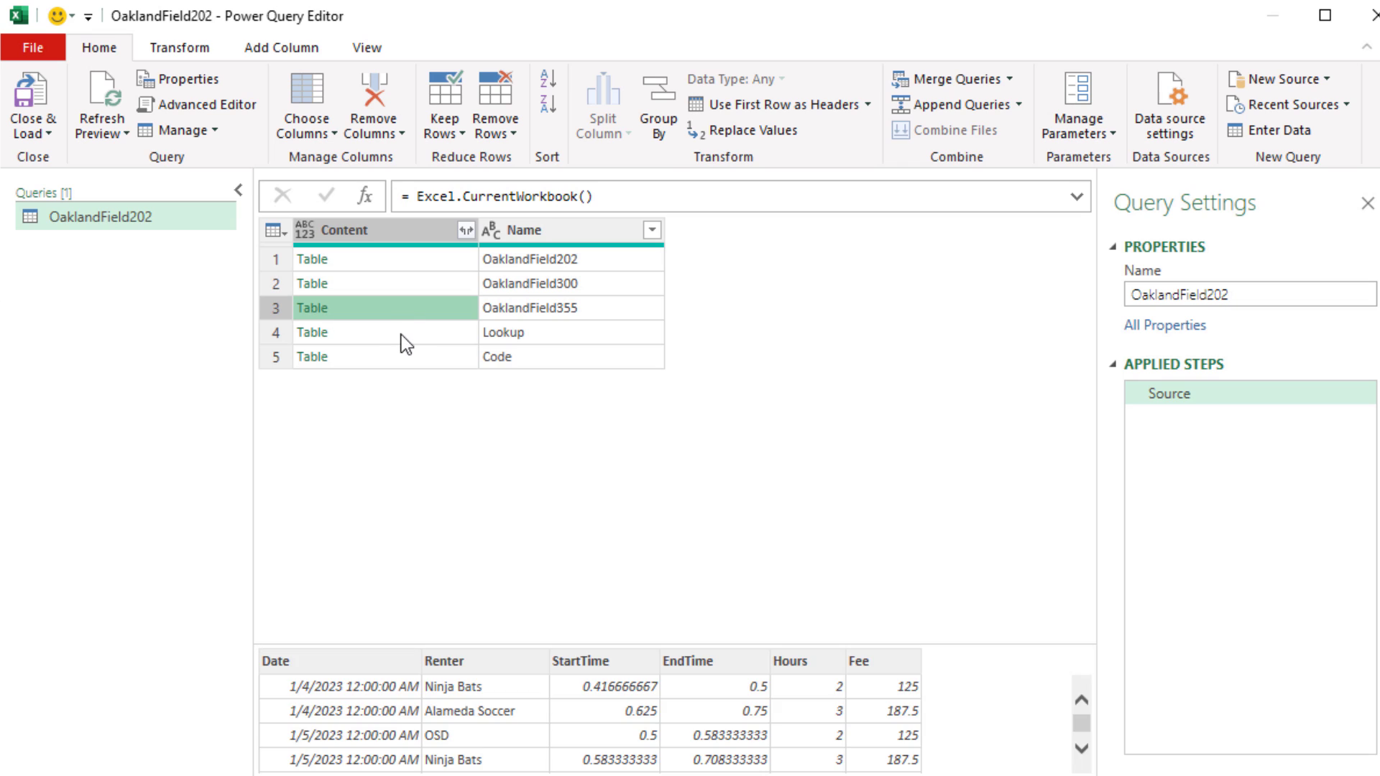
pyautogui.click(403, 332)
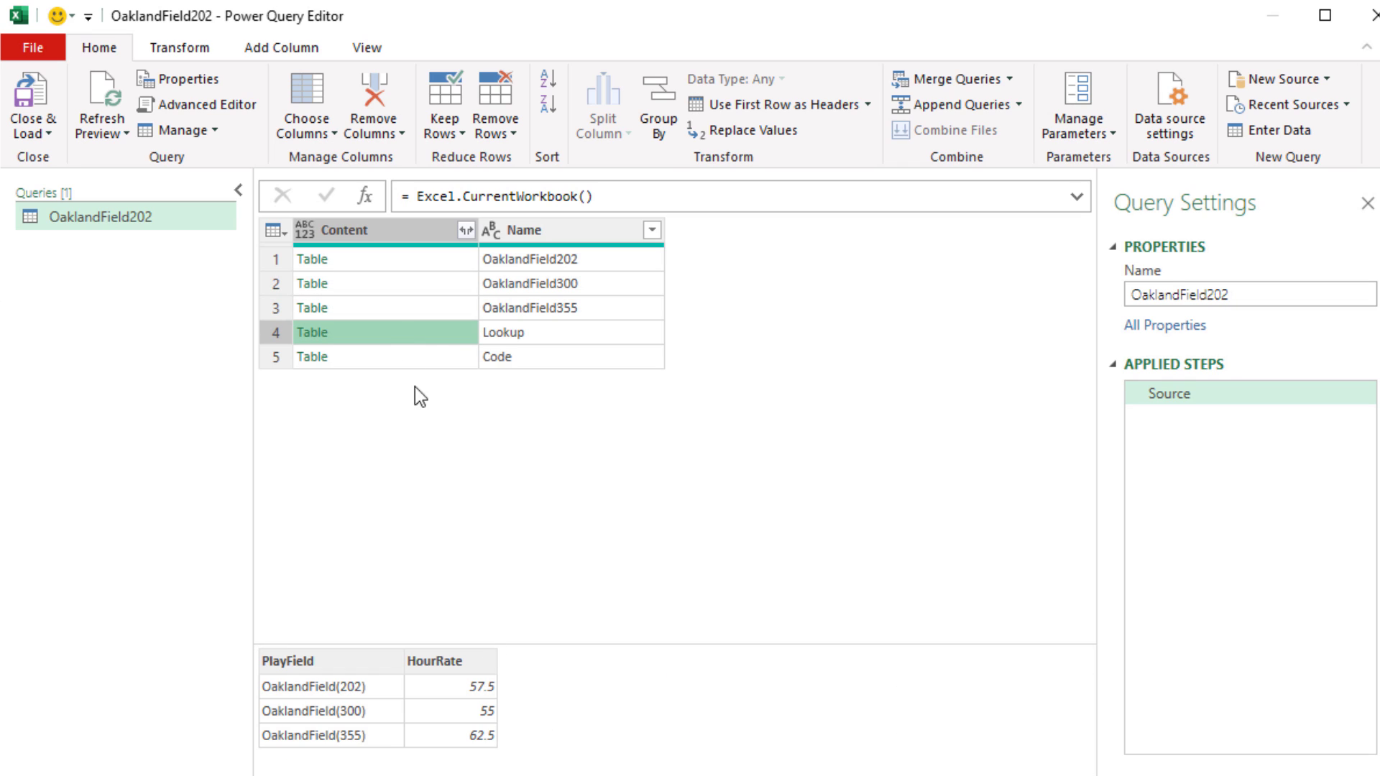
pyautogui.click(414, 360)
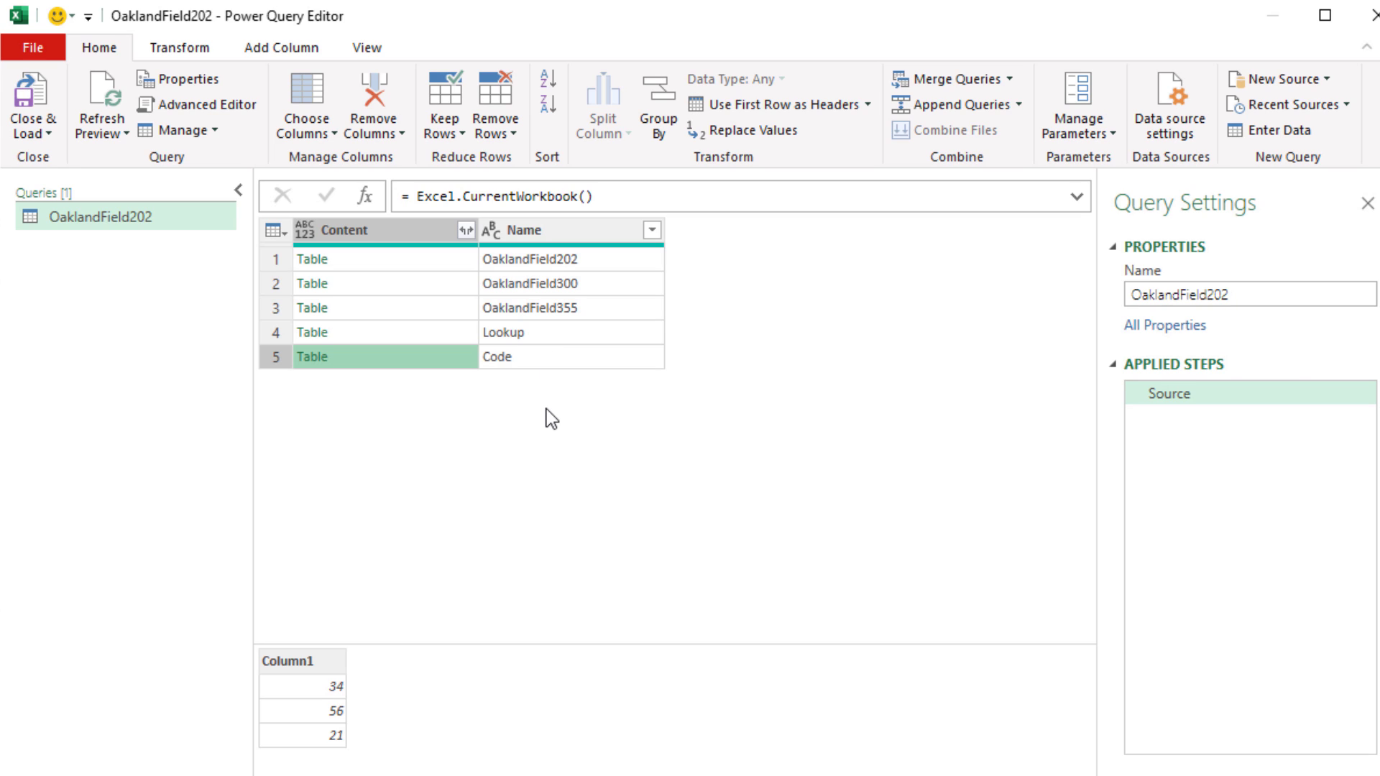
# - Filter the Name column to exclude Code and Lookup, keeping the three OaklandField tables
pyautogui.click(652, 230)
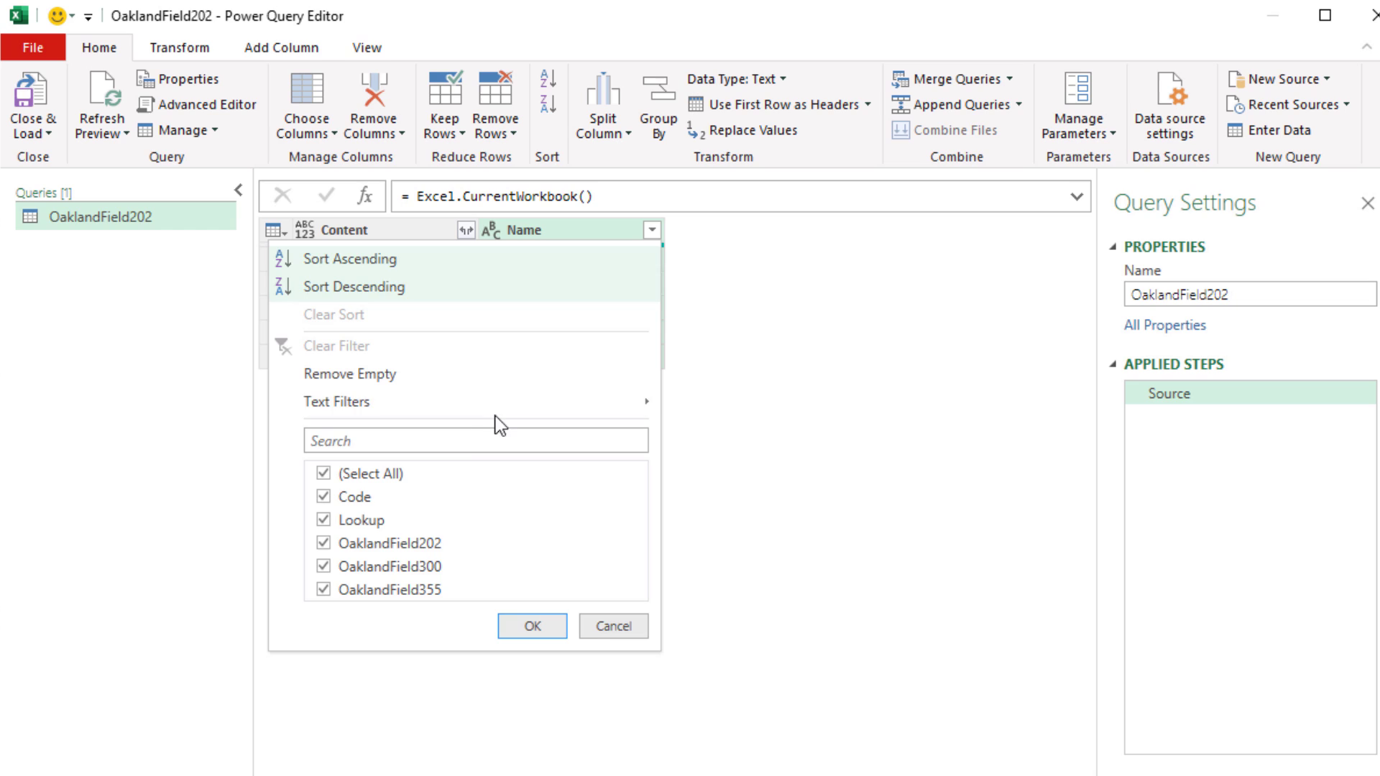
pyautogui.click(323, 497)
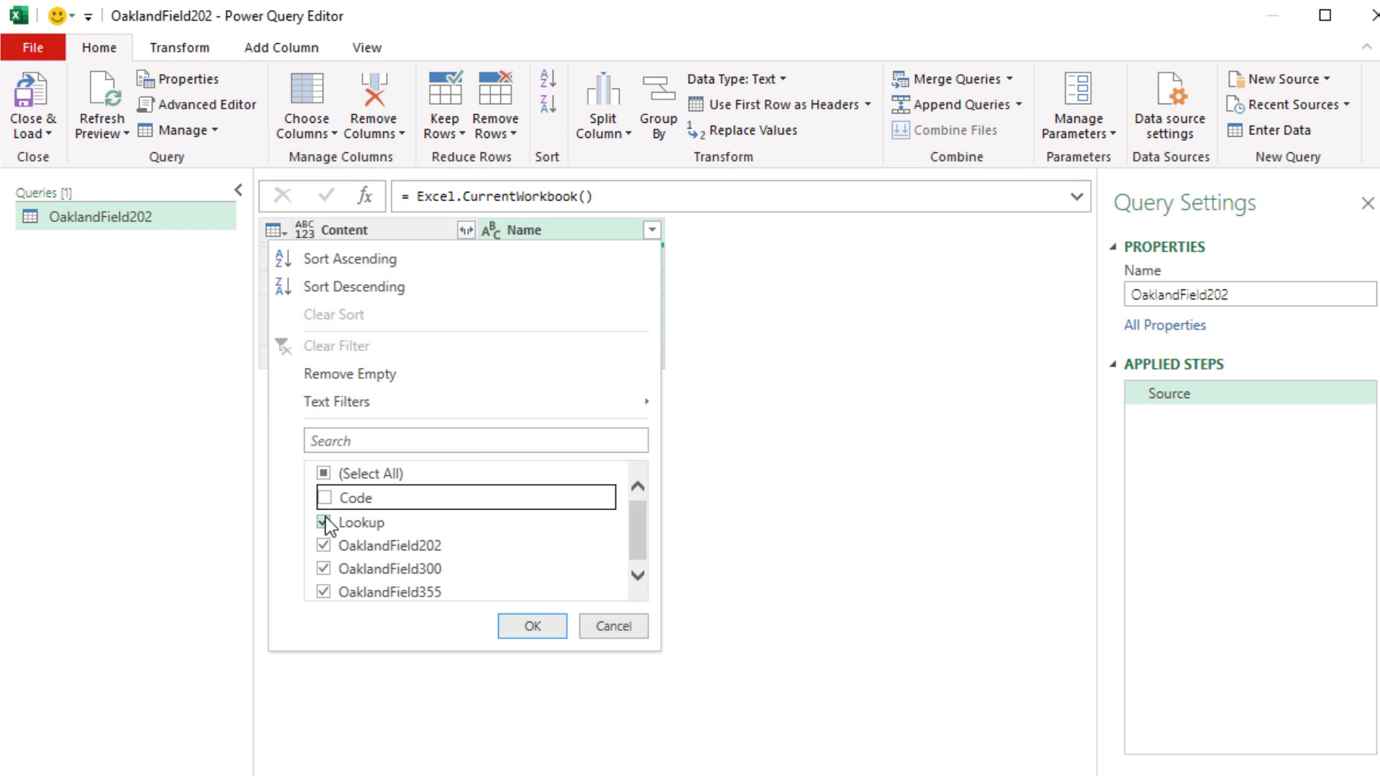
pyautogui.click(324, 523)
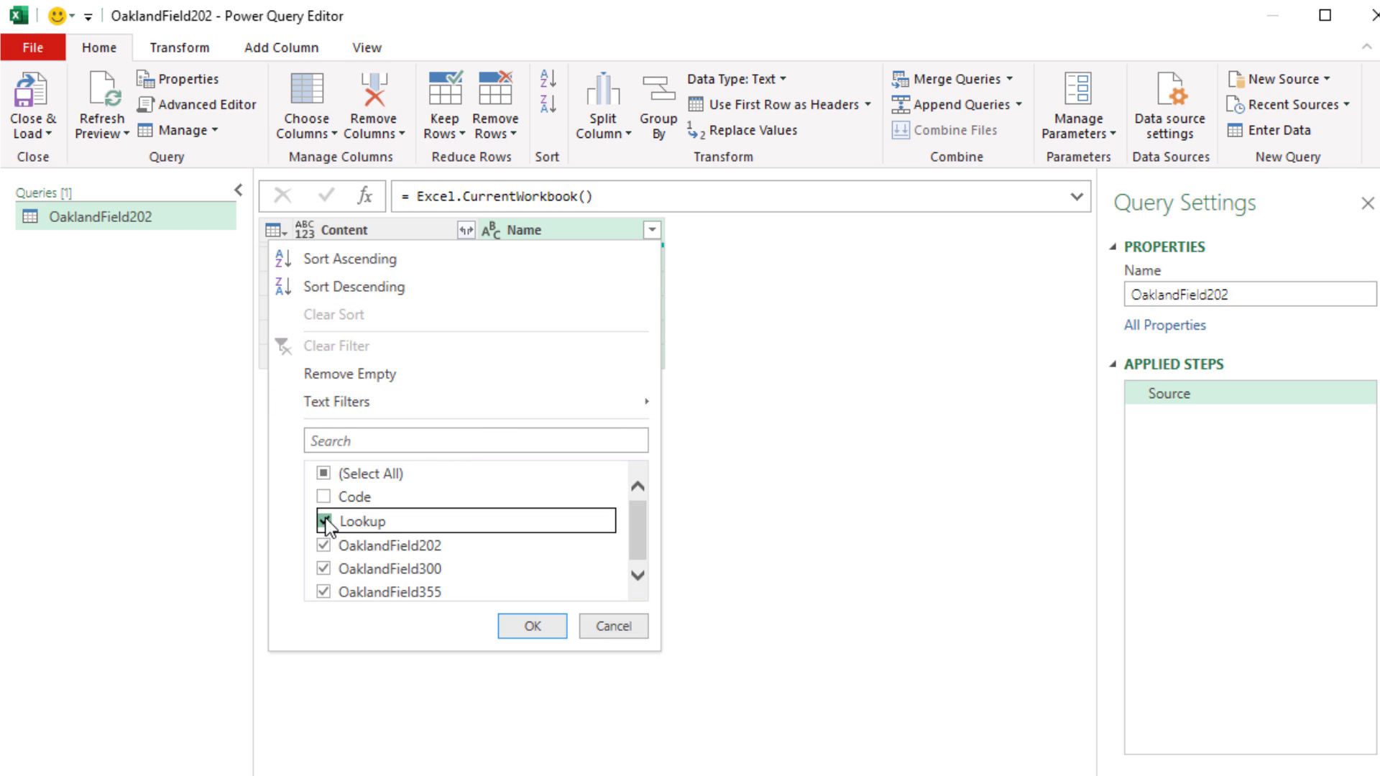
pyautogui.click(532, 630)
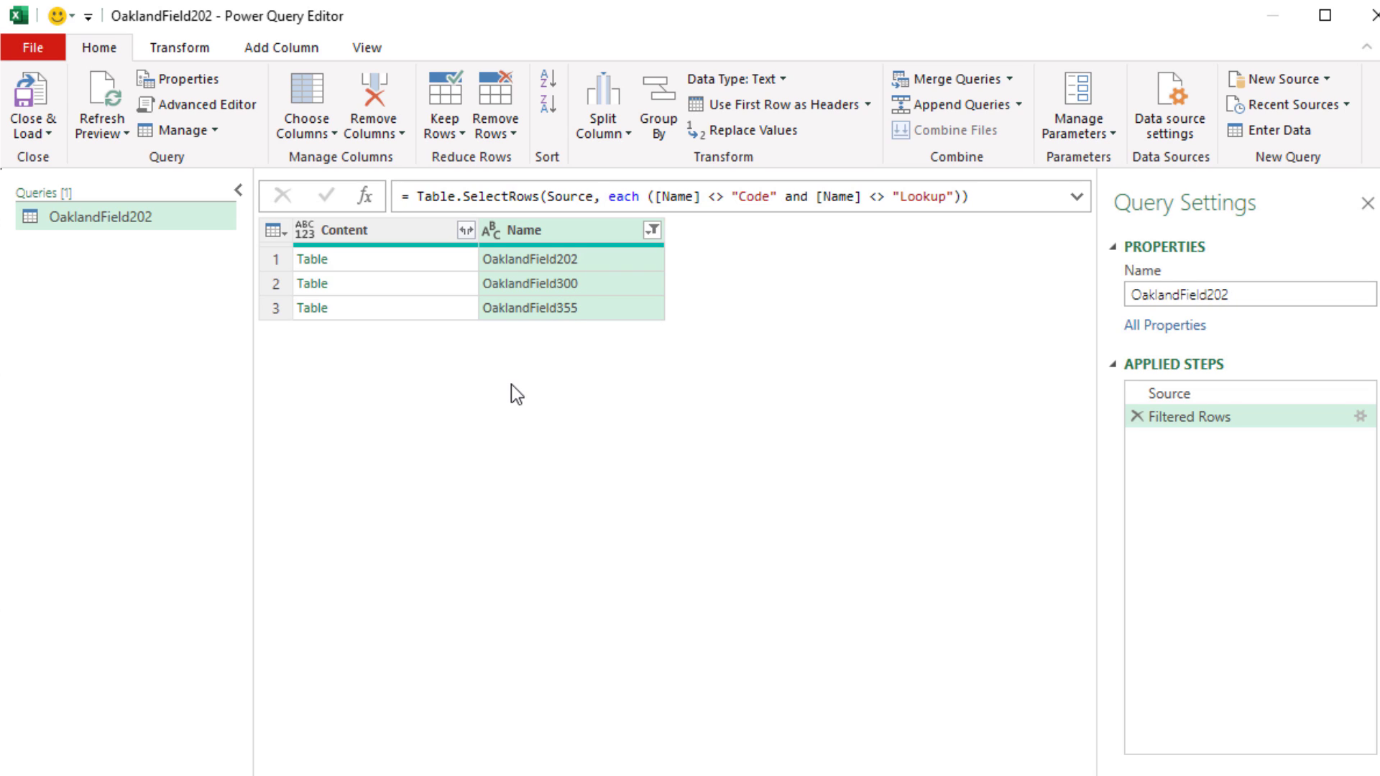
# - Expand the Content column with the original-column-name prefix turned off
pyautogui.click(466, 230)
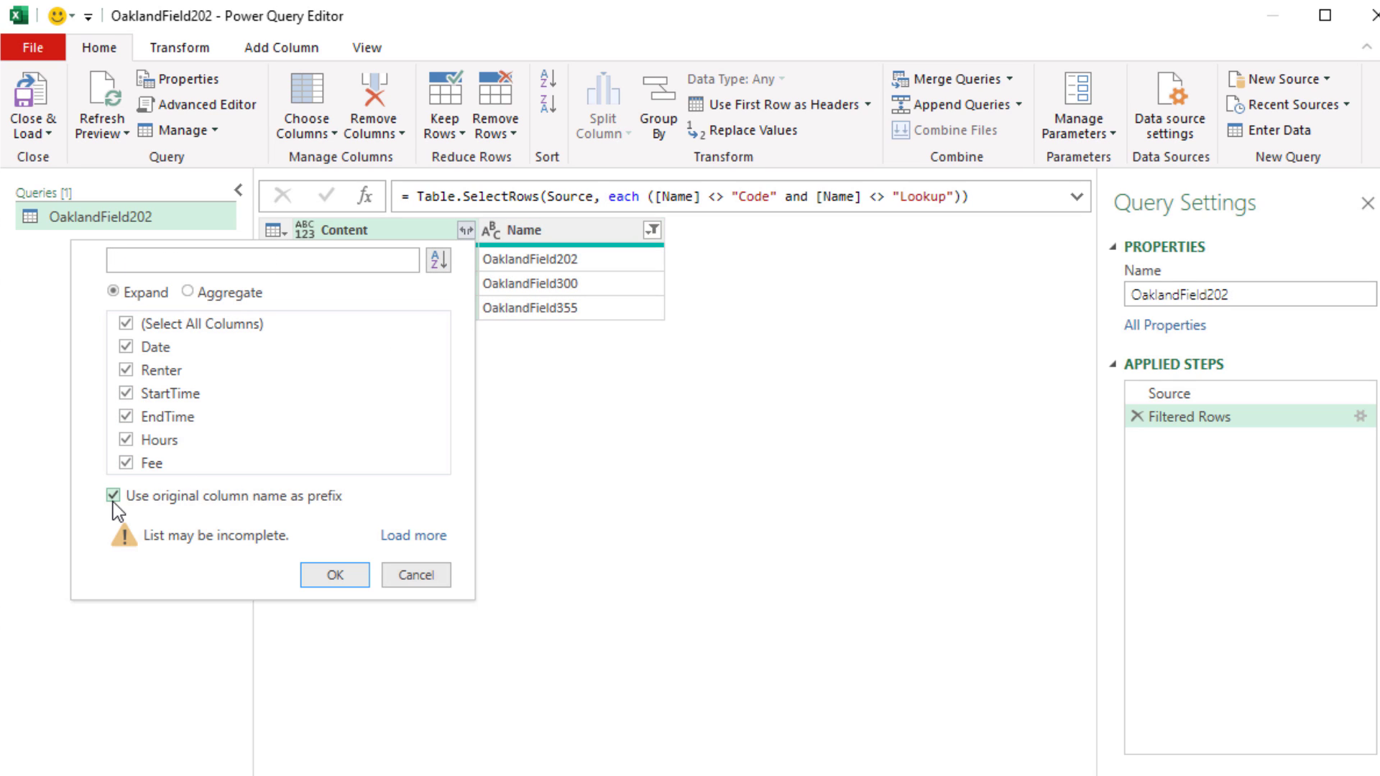
pyautogui.click(114, 496)
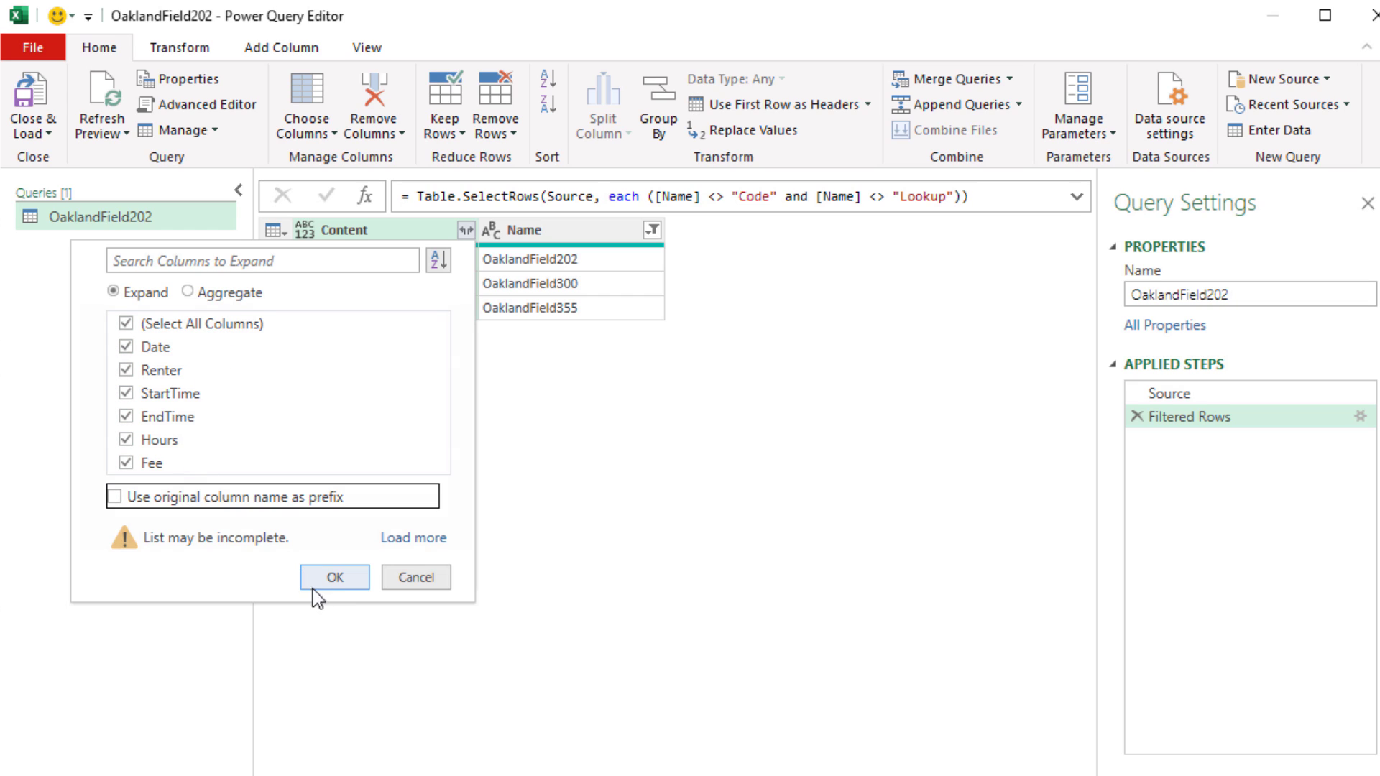
pyautogui.click(338, 580)
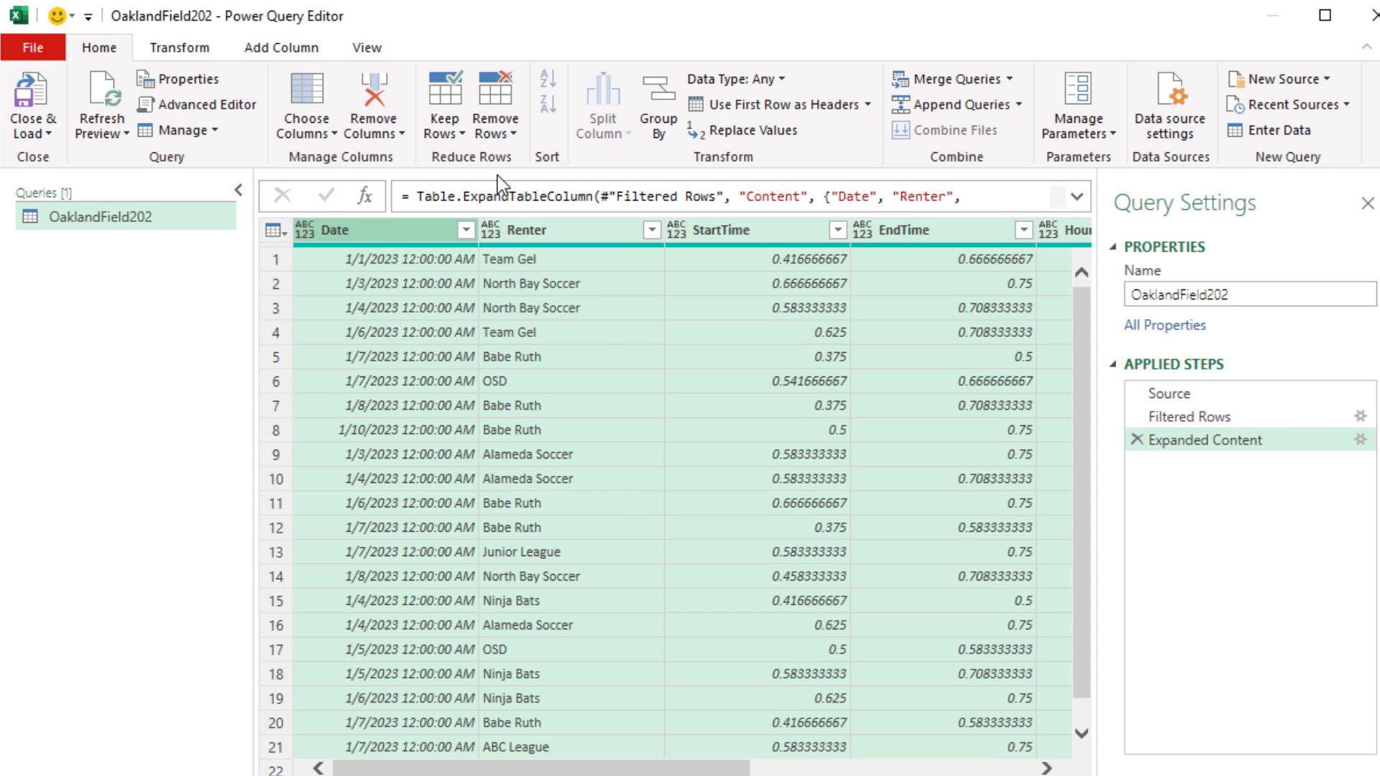
# - Select all seven columns and detect their data types automatically
pyautogui.click(239, 191)
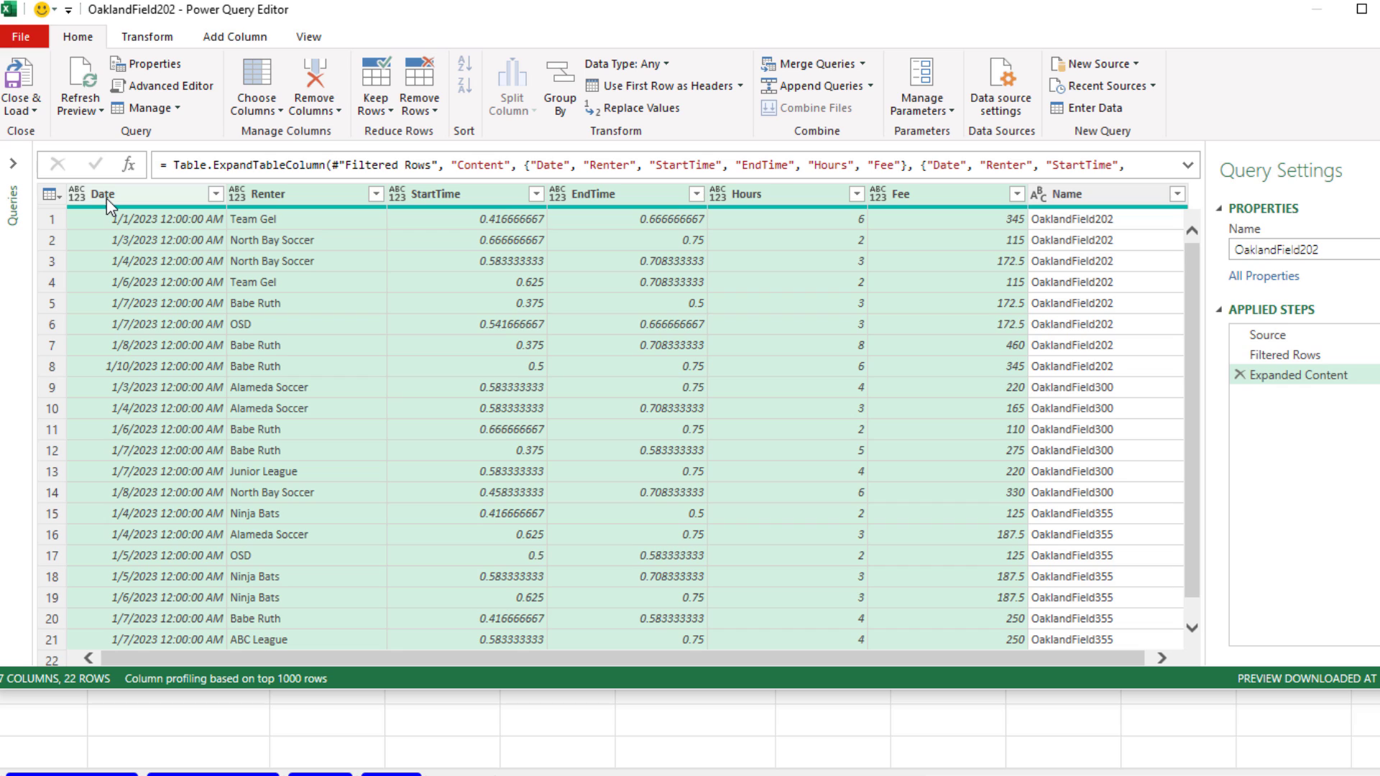
pyautogui.click(106, 196)
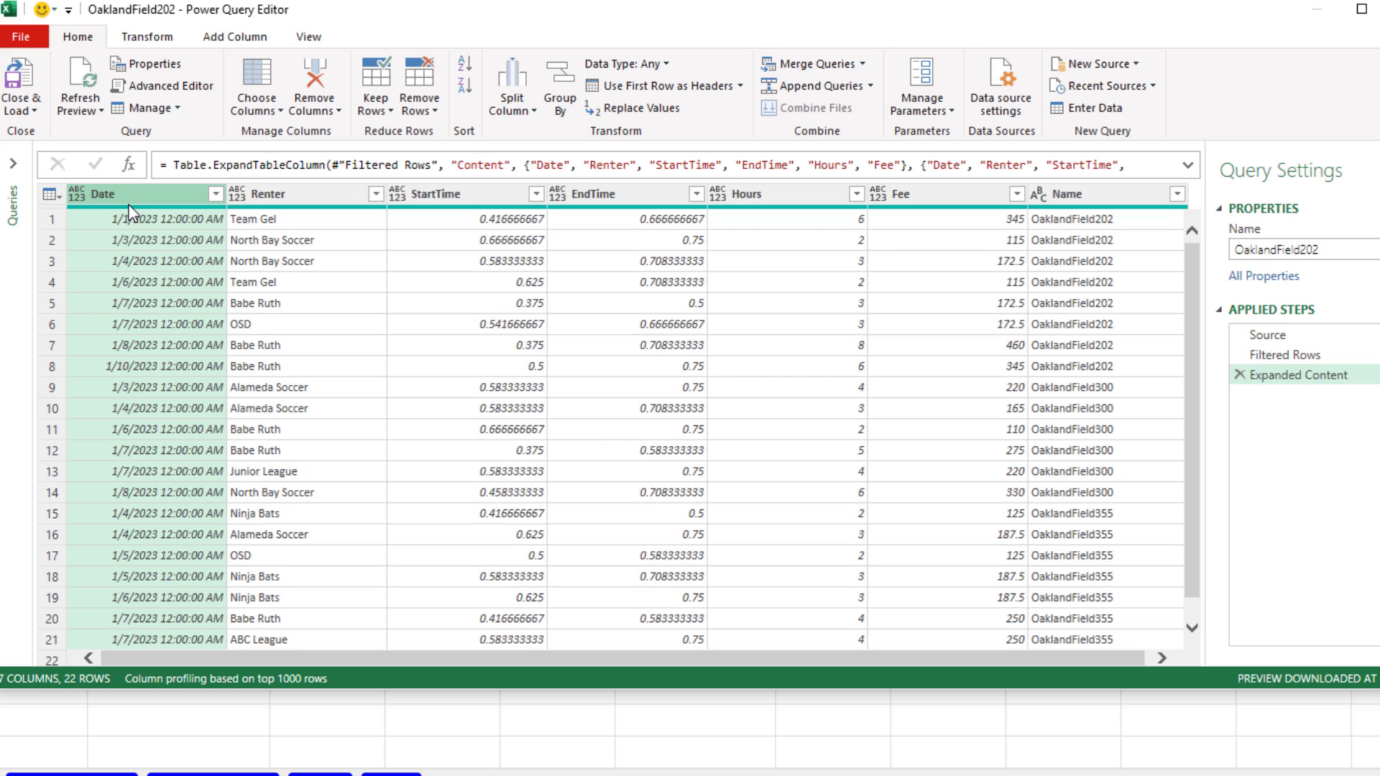
pyautogui.keyDown('shift'); pyautogui.click(1116, 201); pyautogui.keyUp('shift')
pyautogui.click(173, 43)
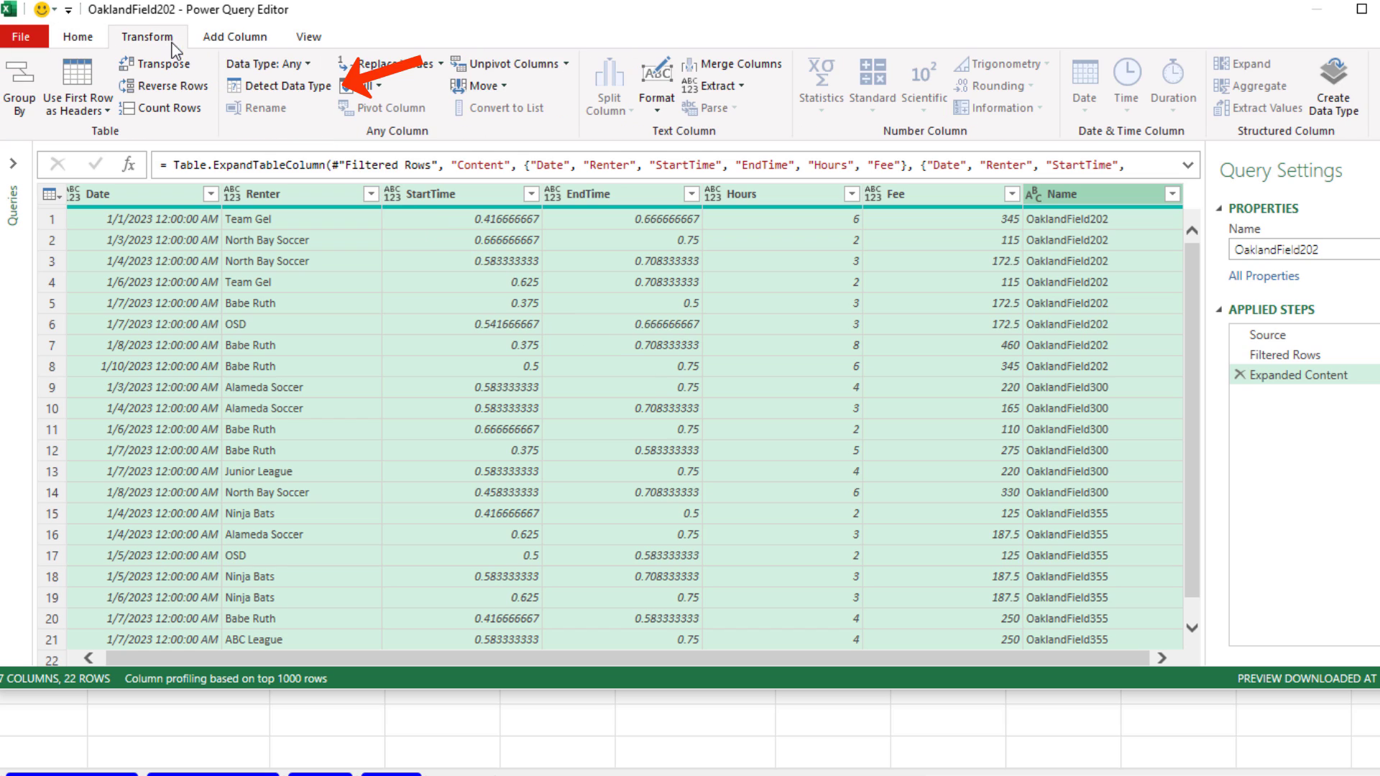
pyautogui.click(271, 95)
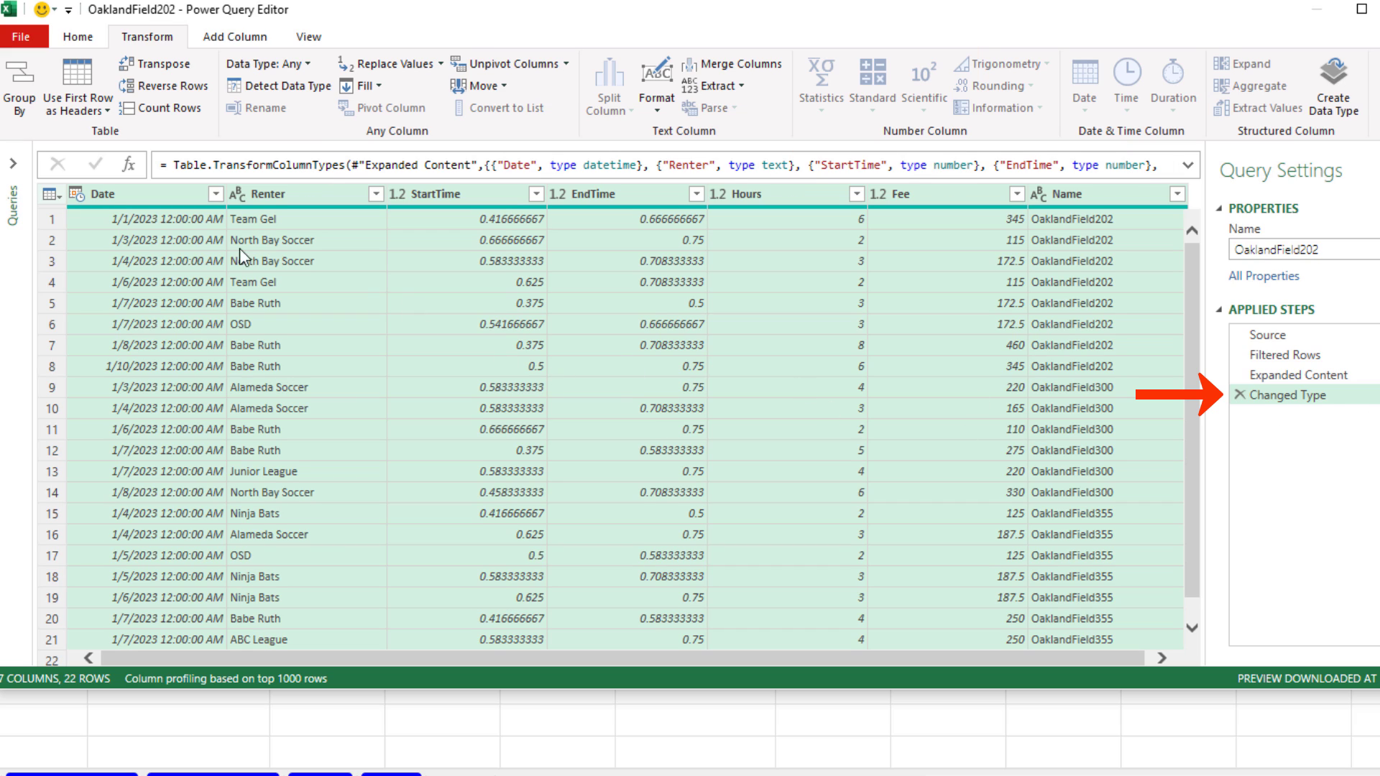
# - Set Date to Date type and StartTime and EndTime to Time, replacing the current conversion
pyautogui.click(140, 194)
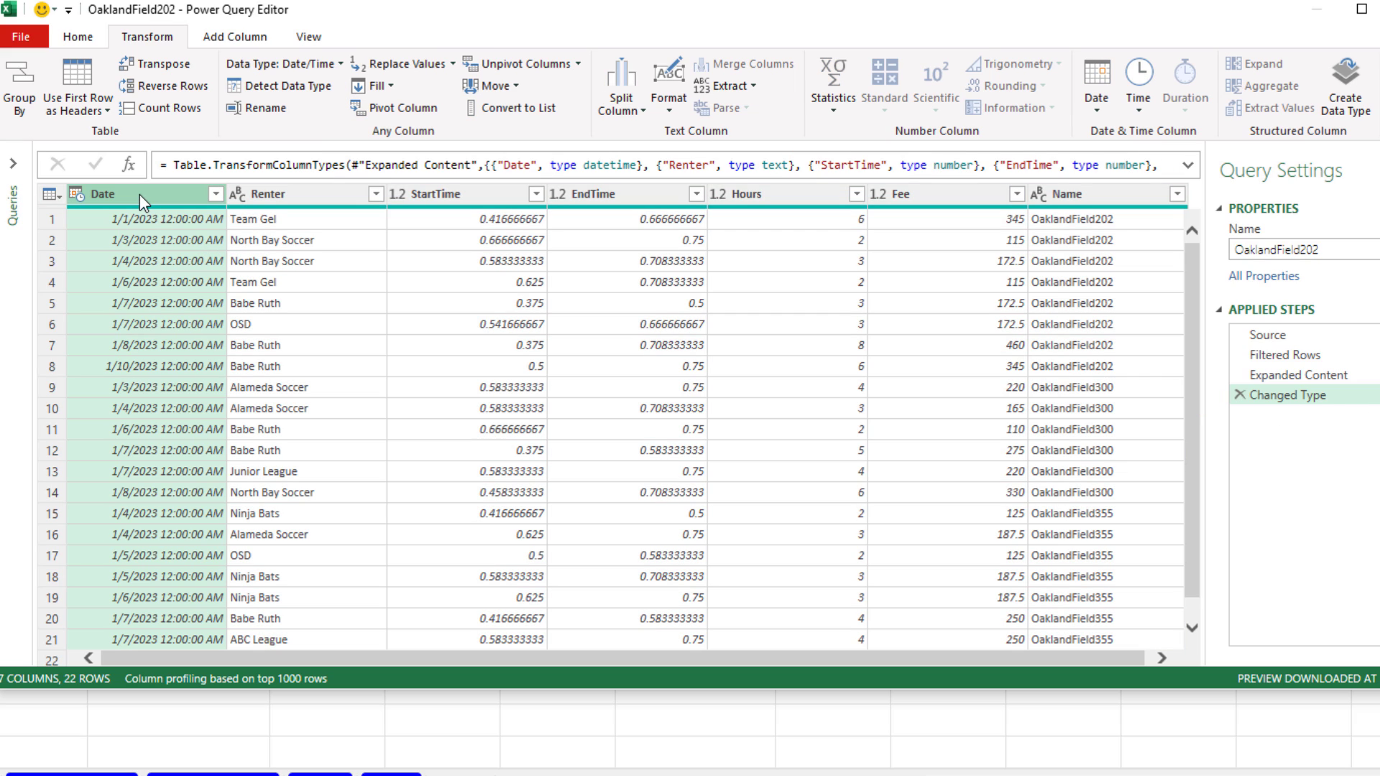
pyautogui.click(76, 194)
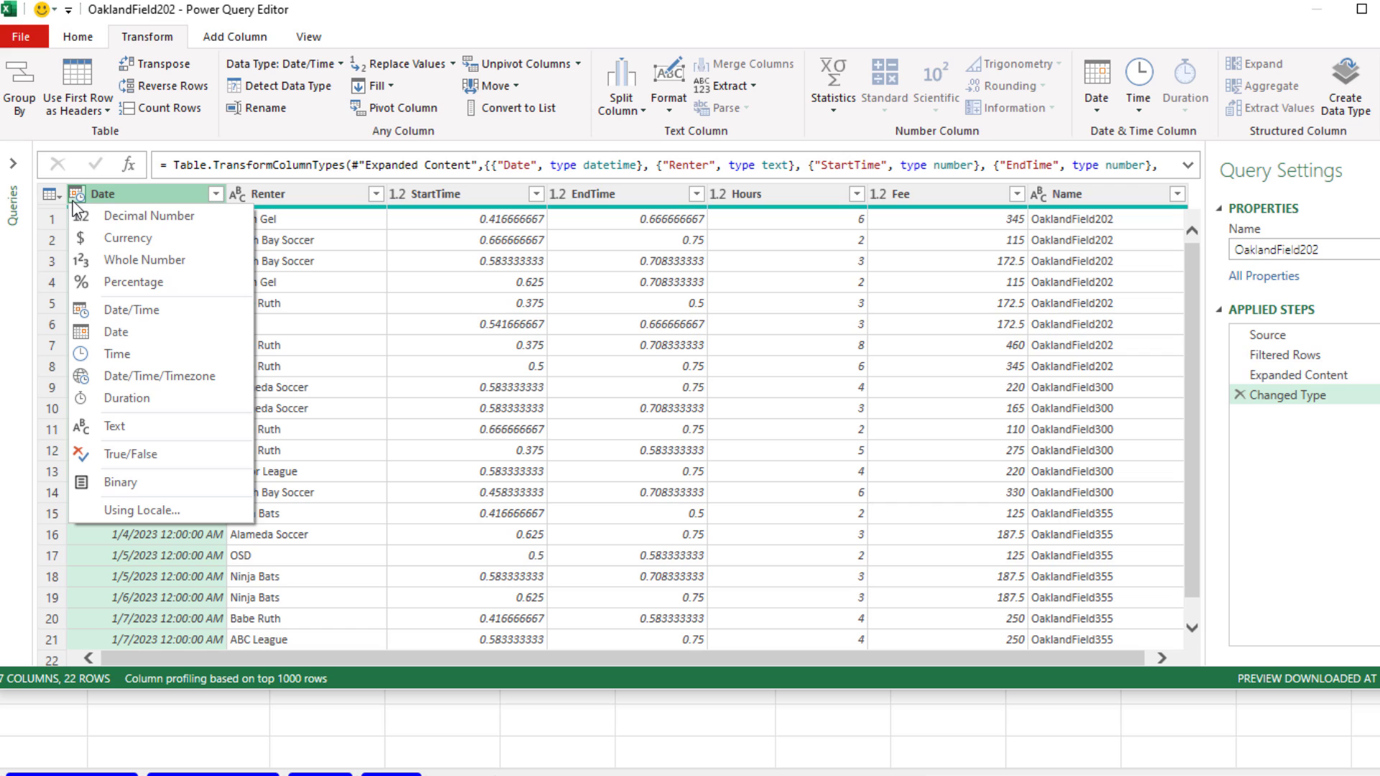
pyautogui.click(116, 332)
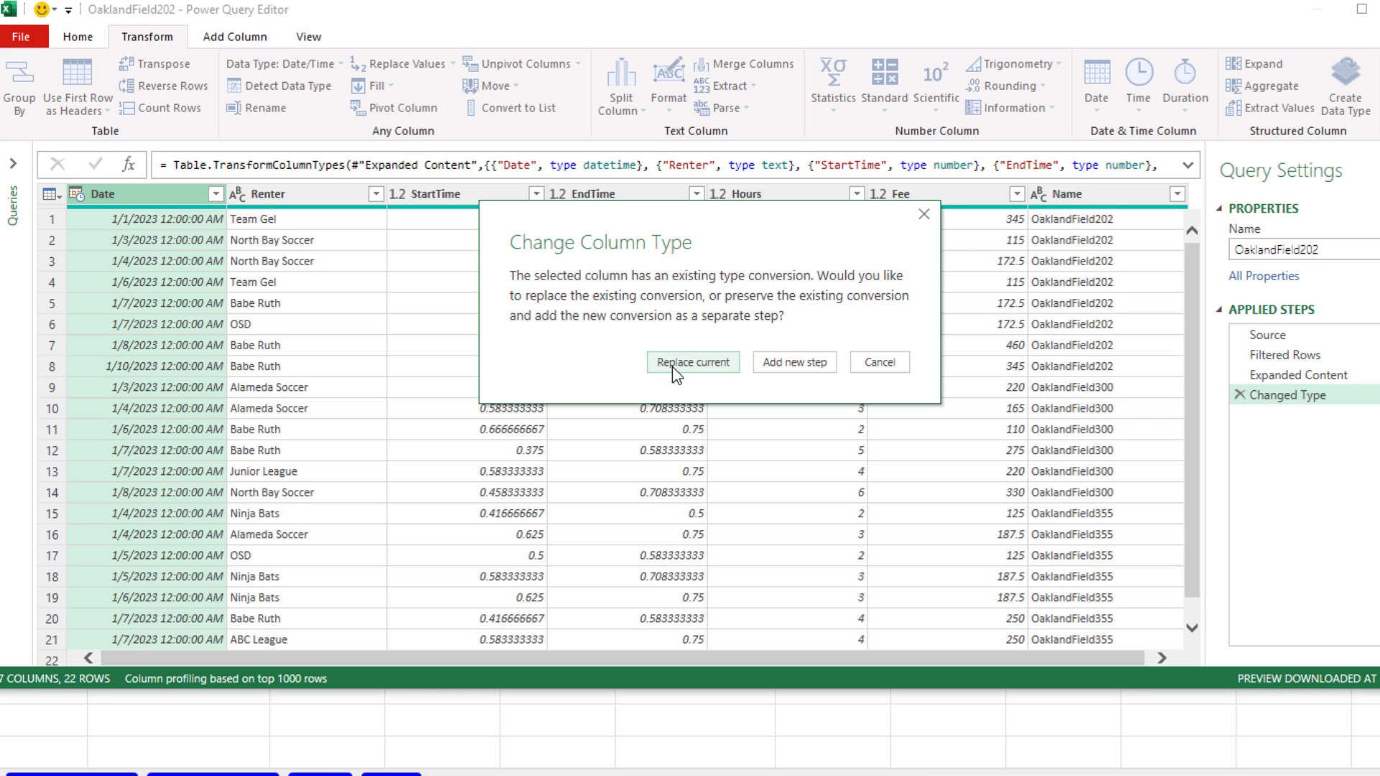
pyautogui.click(692, 362)
pyautogui.click(452, 194)
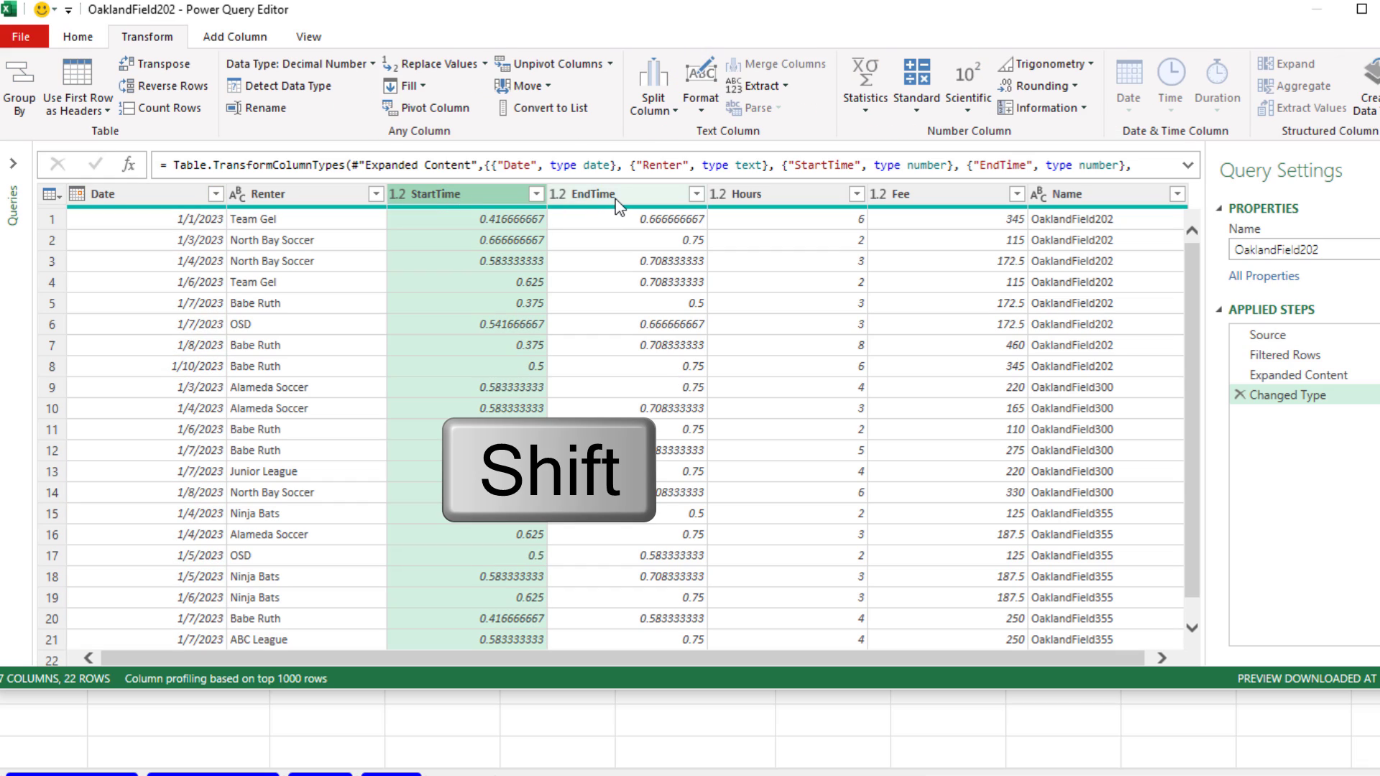
pyautogui.keyDown('shift'); pyautogui.click(615, 201); pyautogui.keyUp('shift')
pyautogui.rightClick(616, 202)
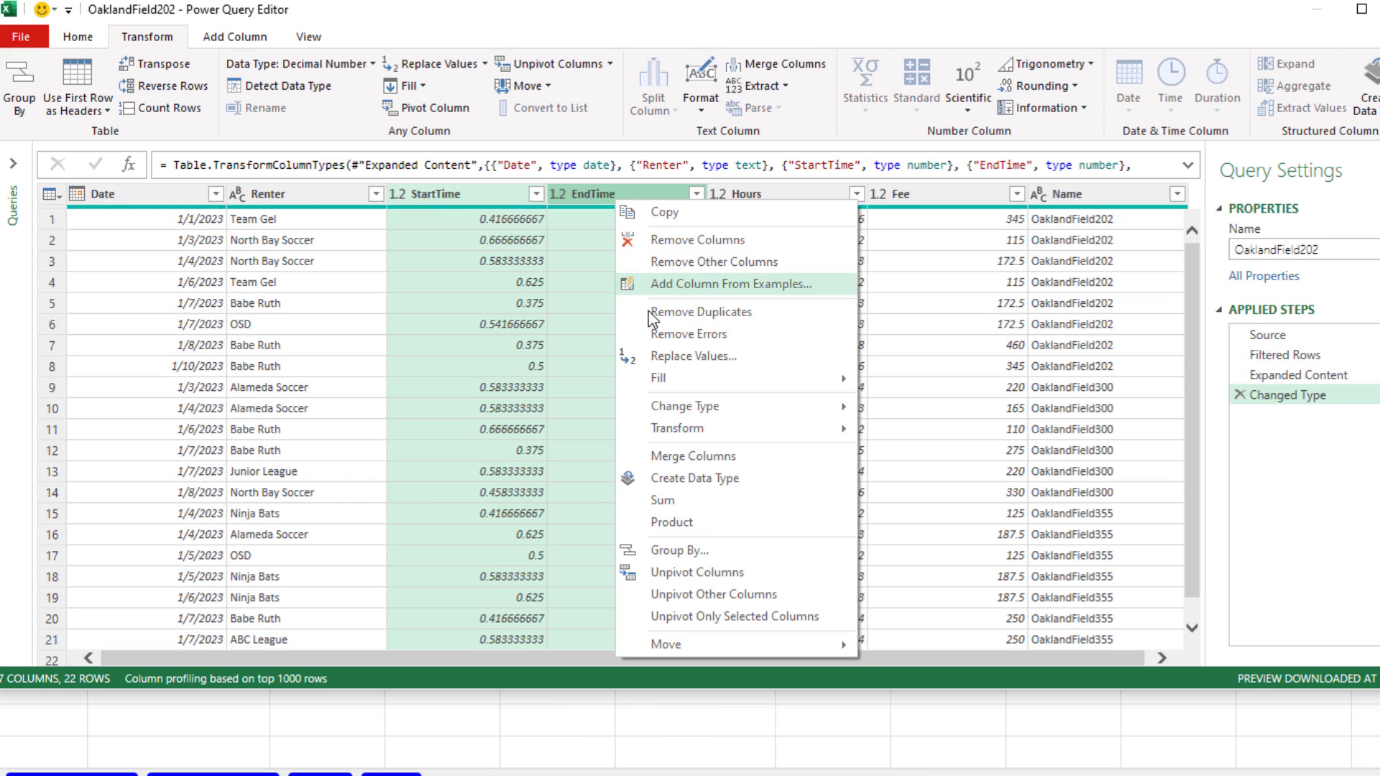
pyautogui.moveTo(684, 408)
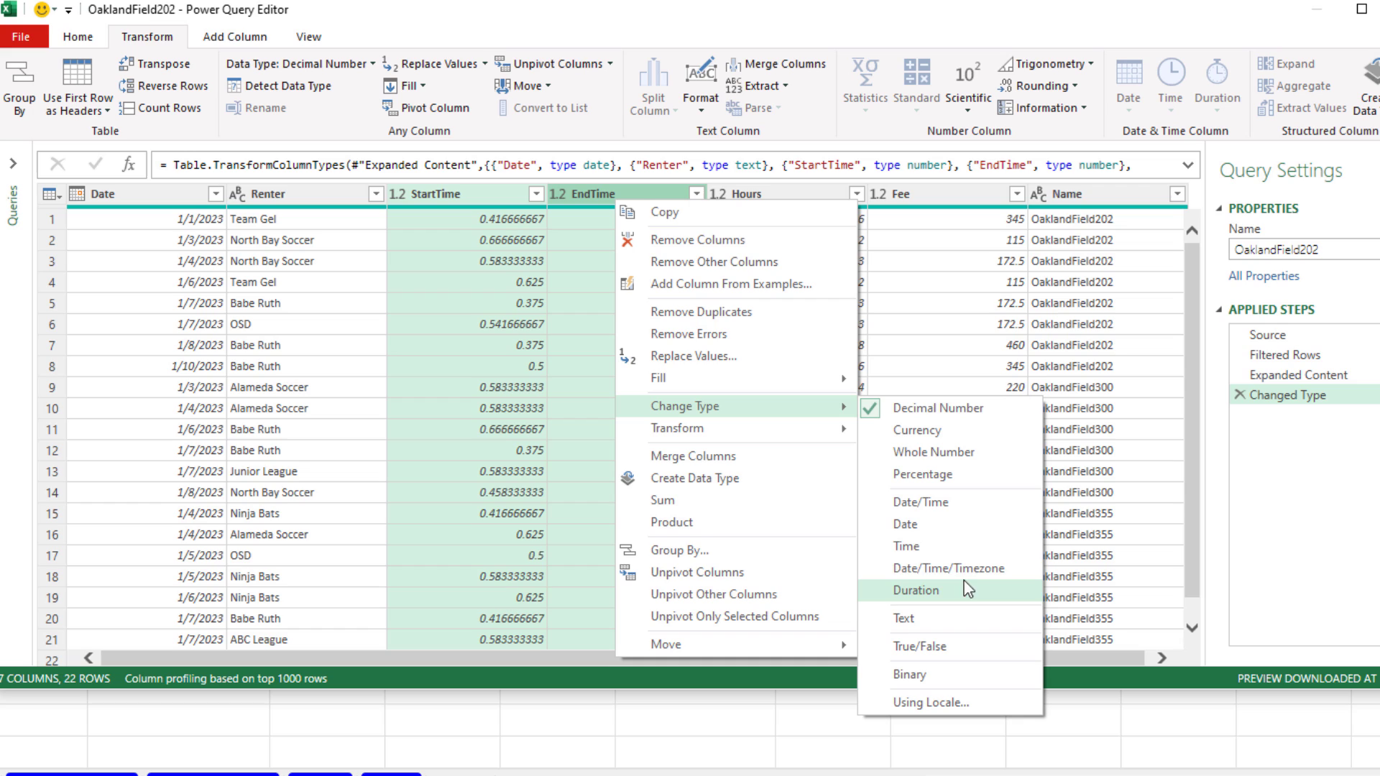
pyautogui.click(958, 561)
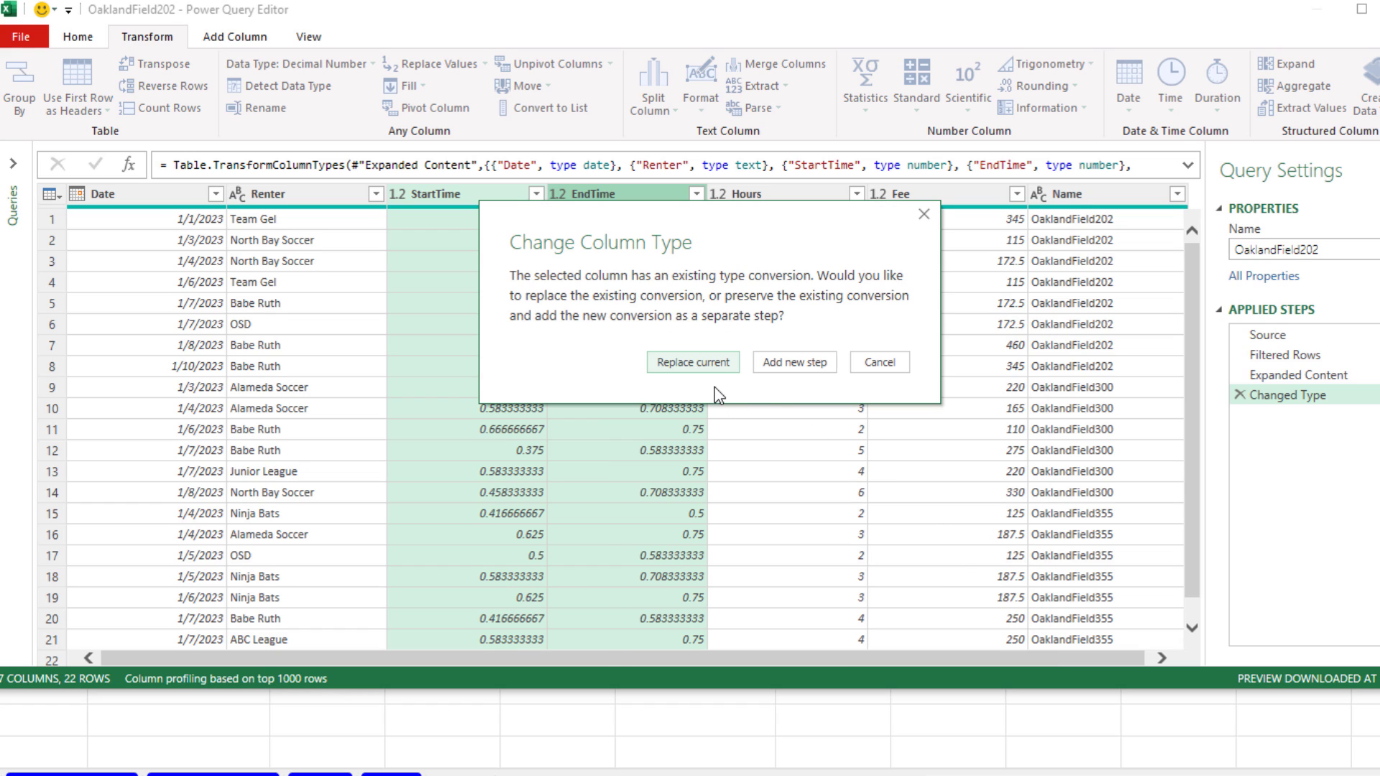
pyautogui.click(715, 364)
# - Rename the query to MasterFeeTable
pyautogui.doubleClick(1276, 249)
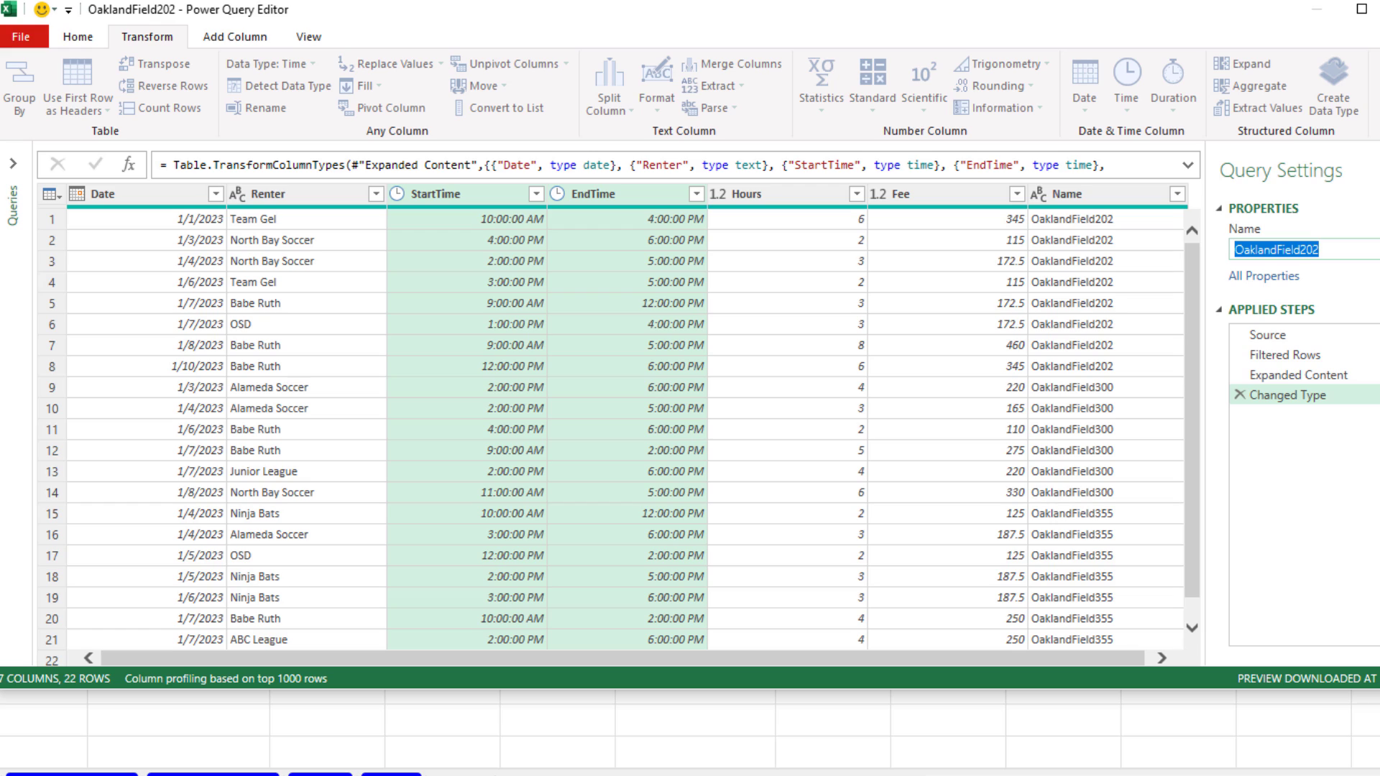
pyautogui.write('MasterFeeTable')
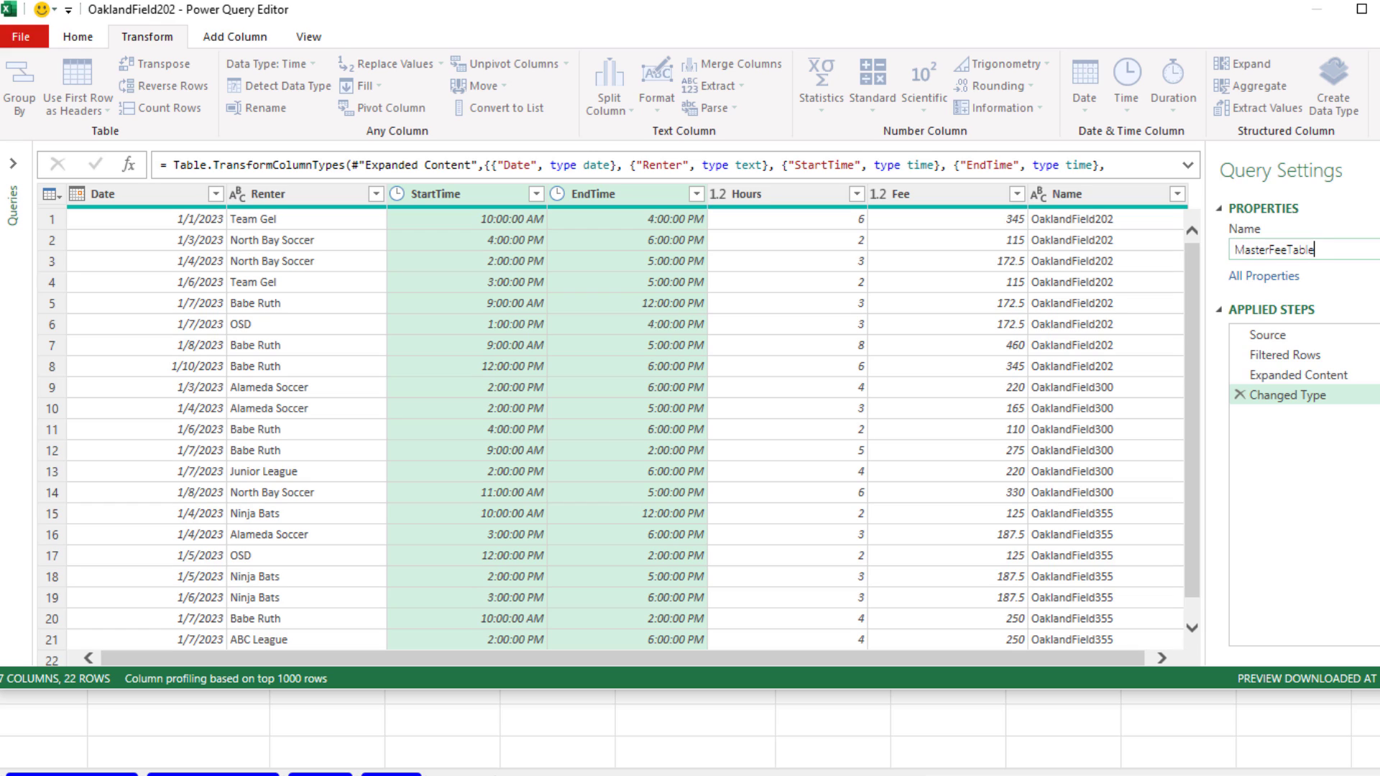
pyautogui.press('Return')
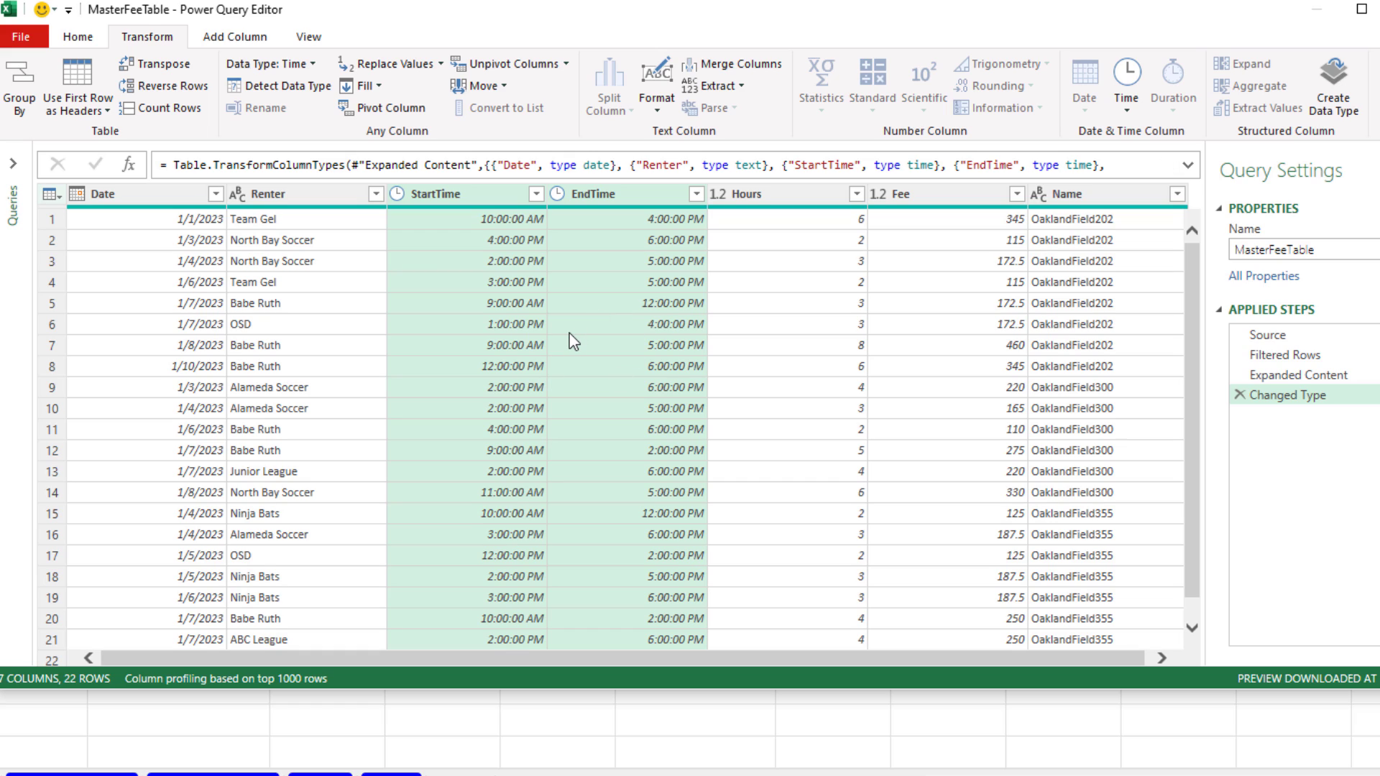
# - Close & Load MasterFeeTable as a table on the existing Master sheet at $B$2
pyautogui.click(84, 40)
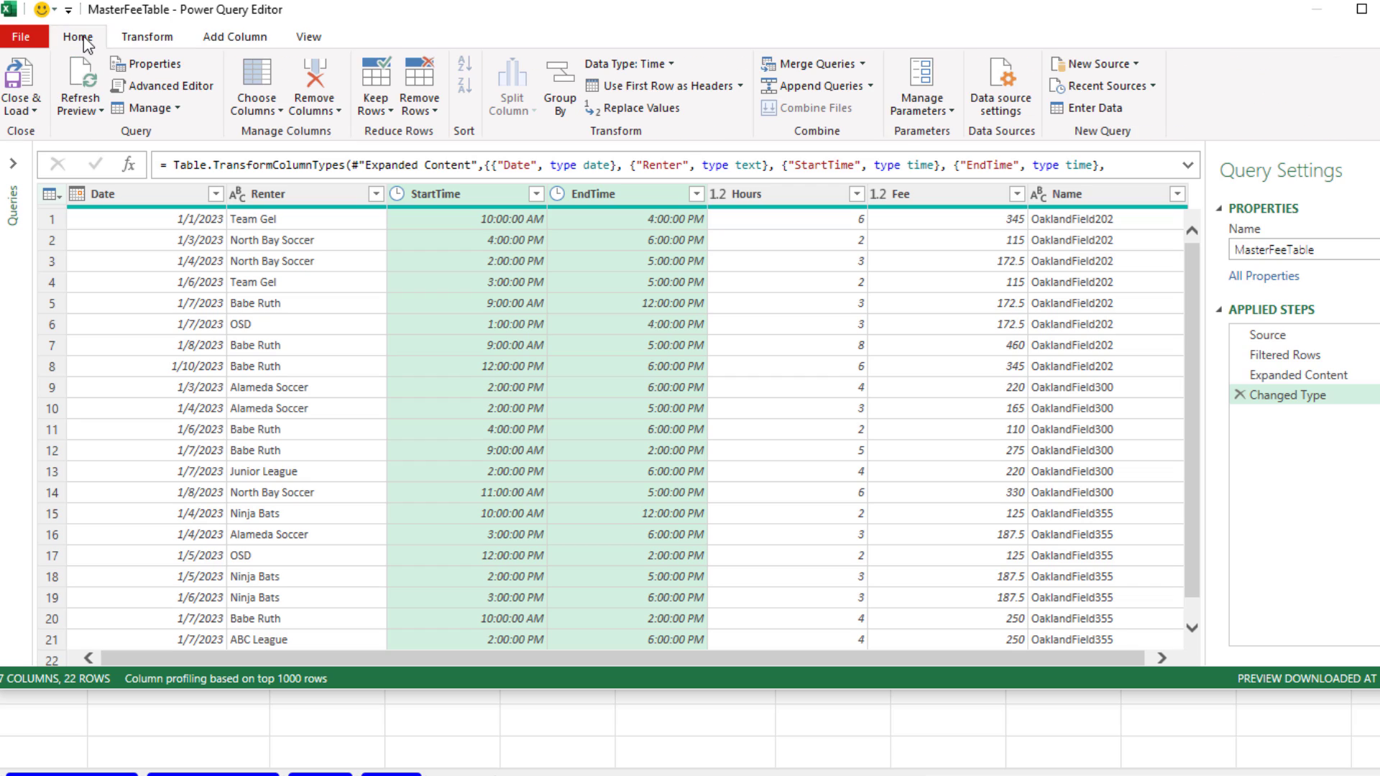
pyautogui.click(35, 110)
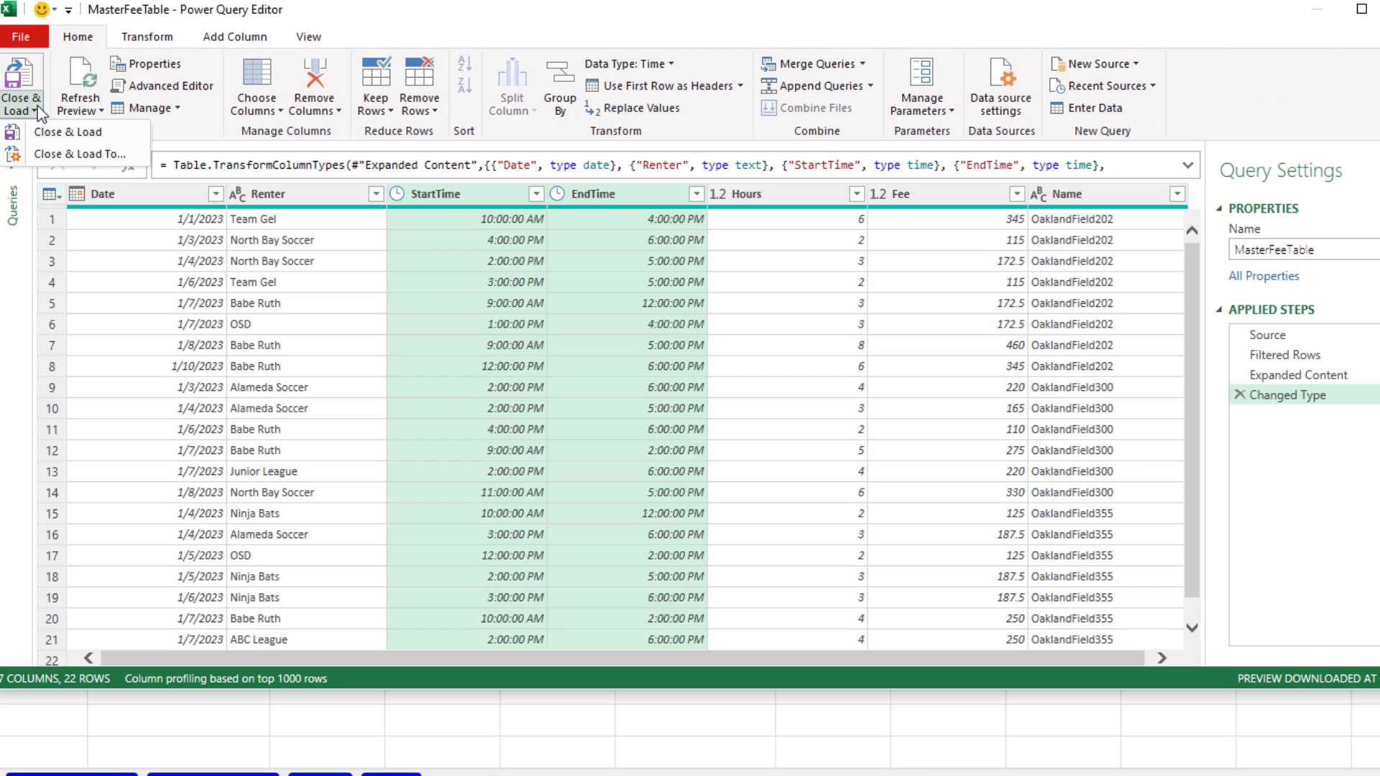
pyautogui.click(70, 162)
pyautogui.click(536, 240)
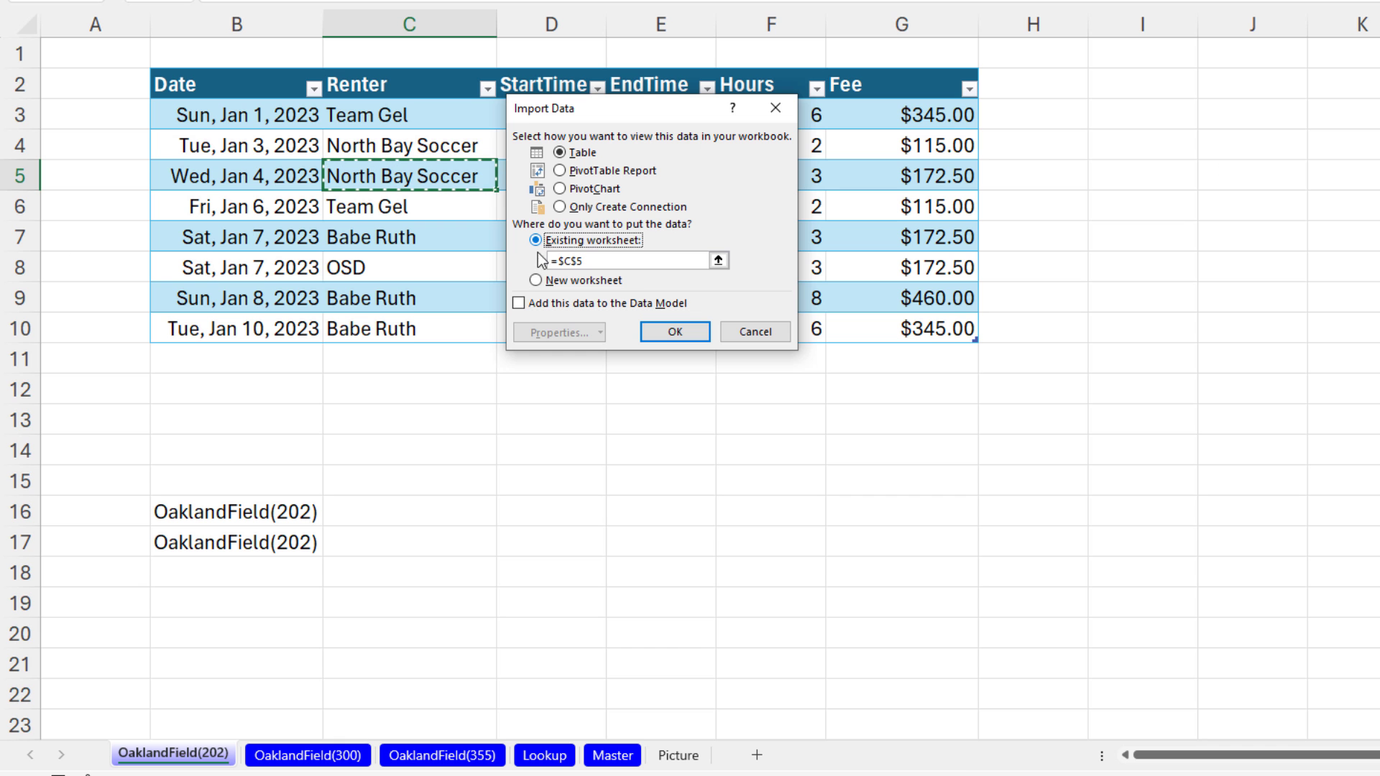
pyautogui.click(629, 763)
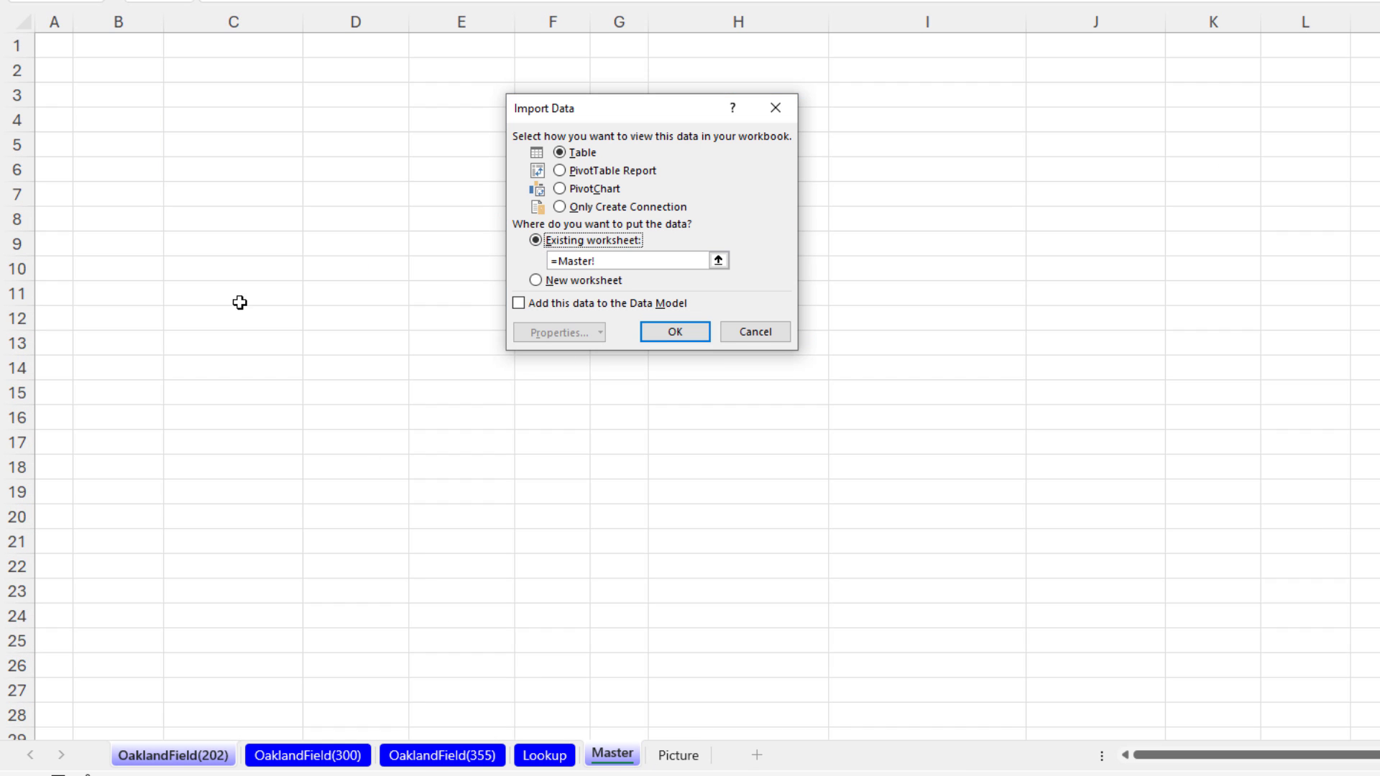
pyautogui.click(100, 69)
pyautogui.click(699, 329)
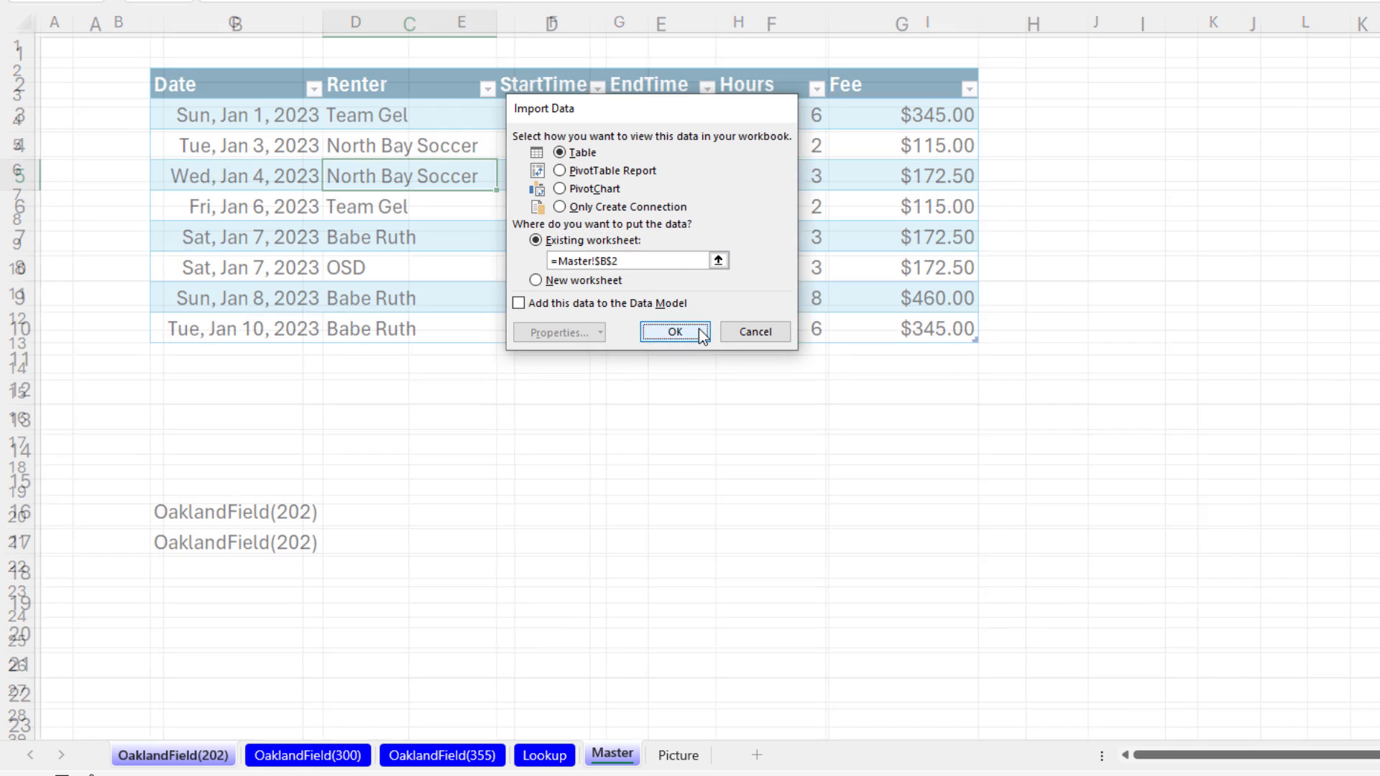
# - Refresh the Master table, which grows to 45 rows by re-importing its own records
pyautogui.click(619, 755)
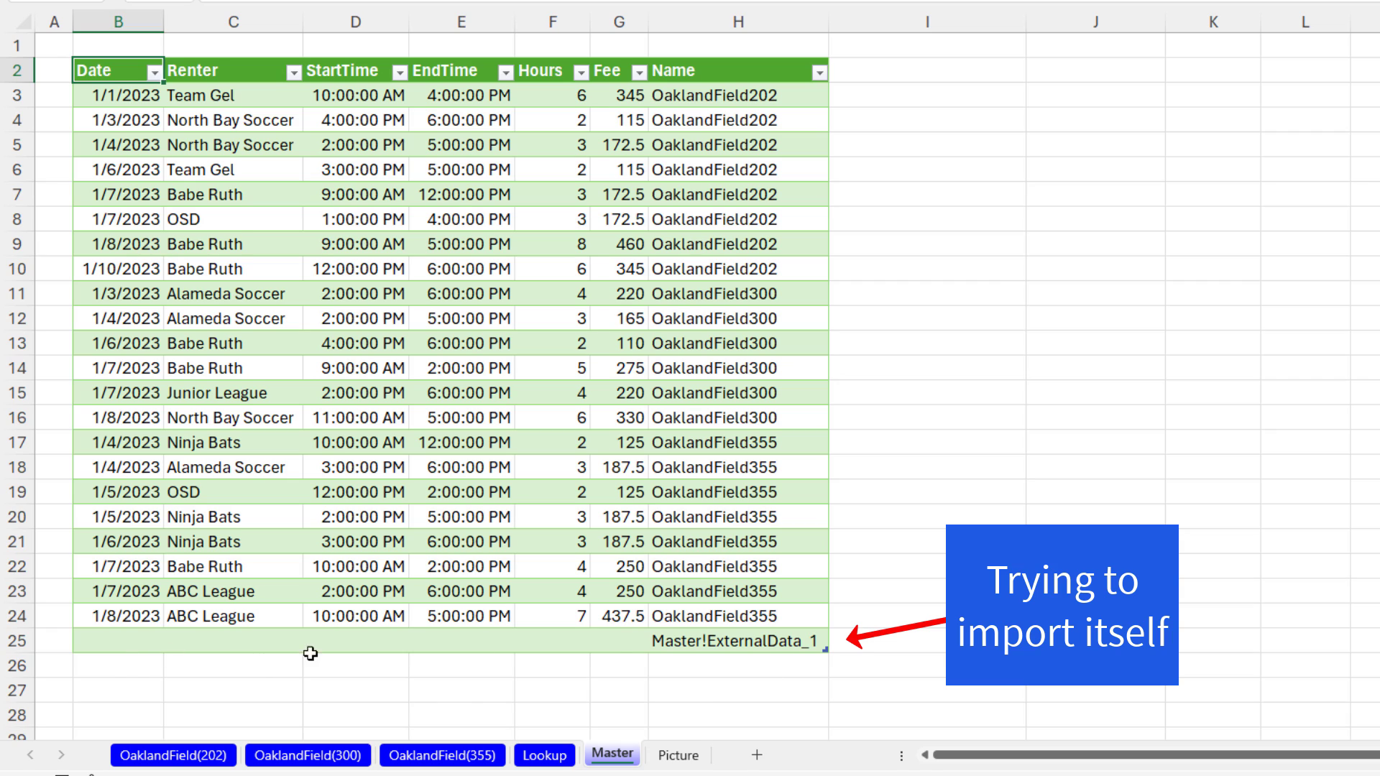
pyautogui.rightClick(562, 194)
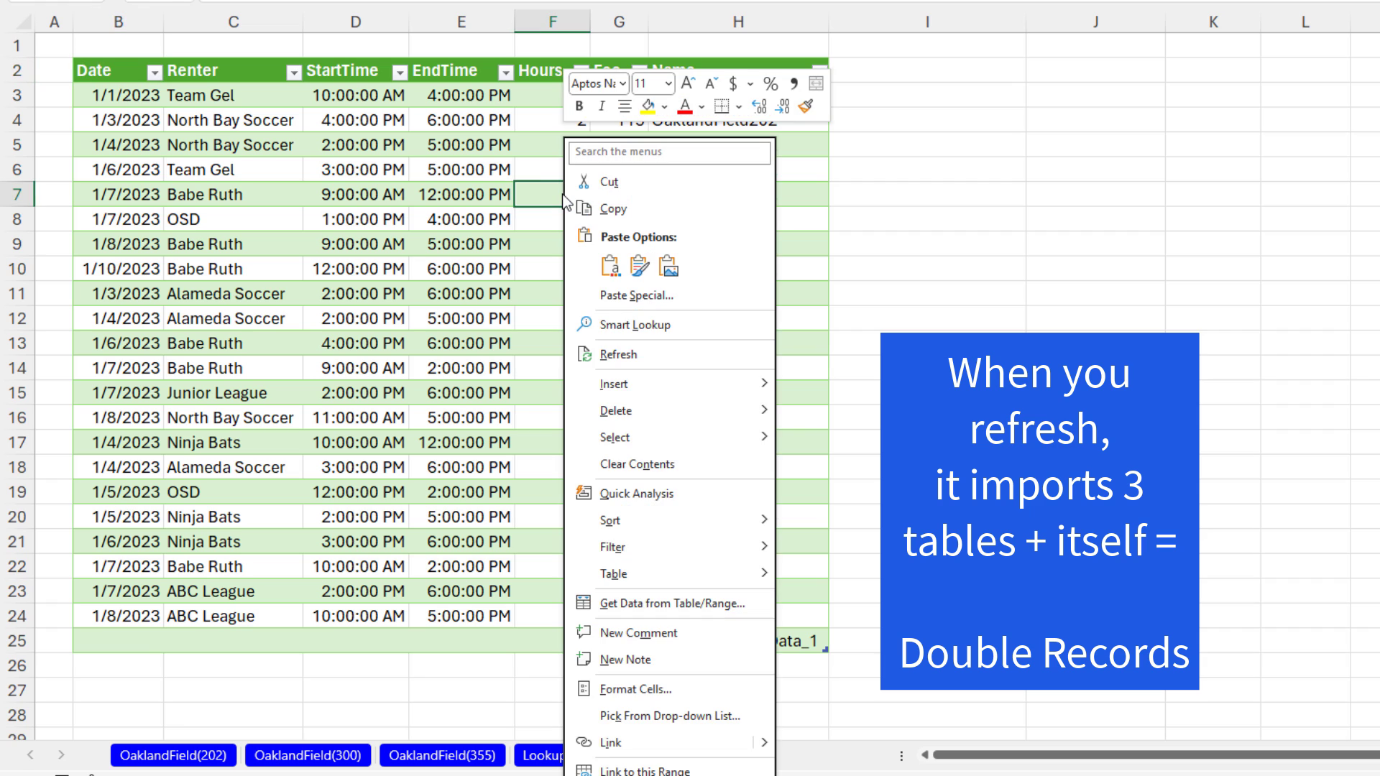
pyautogui.click(640, 357)
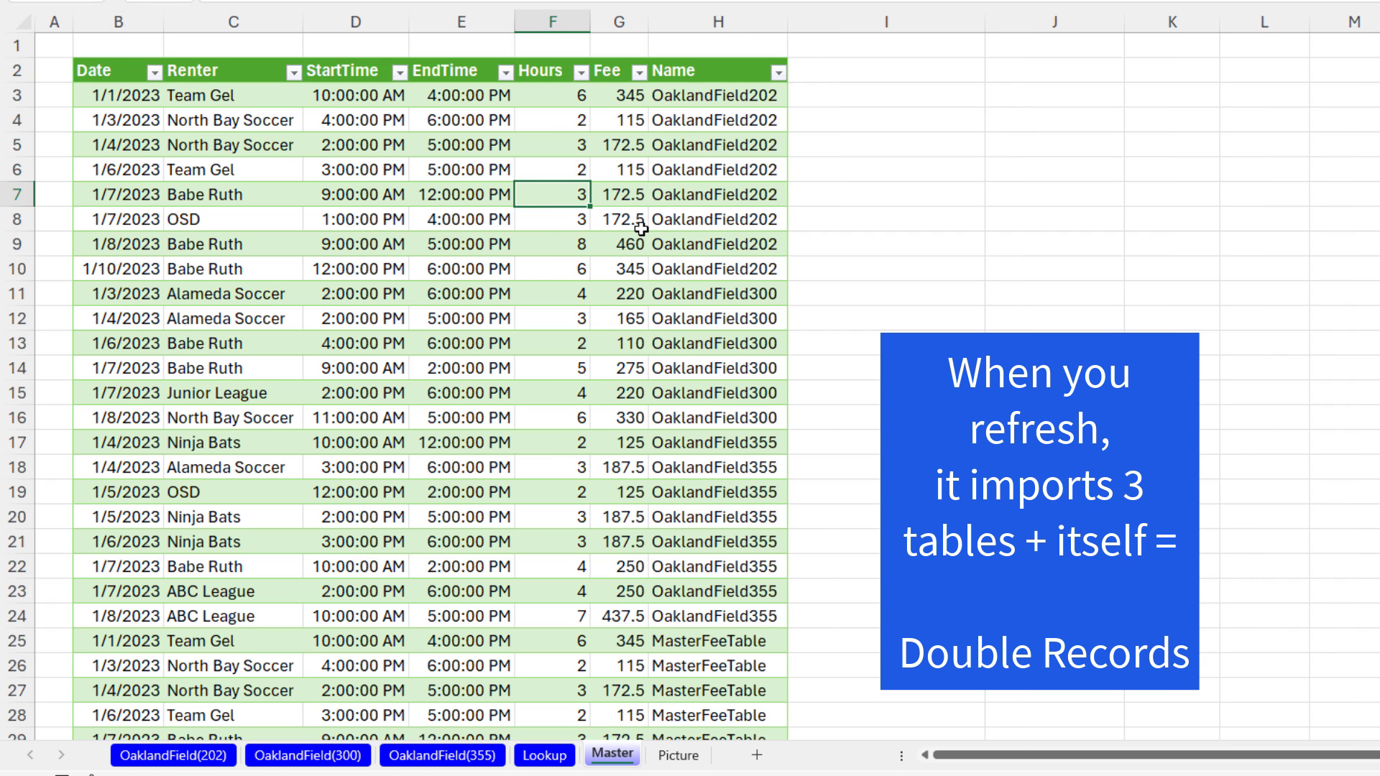
pyautogui.scroll(-7, 719, 658)
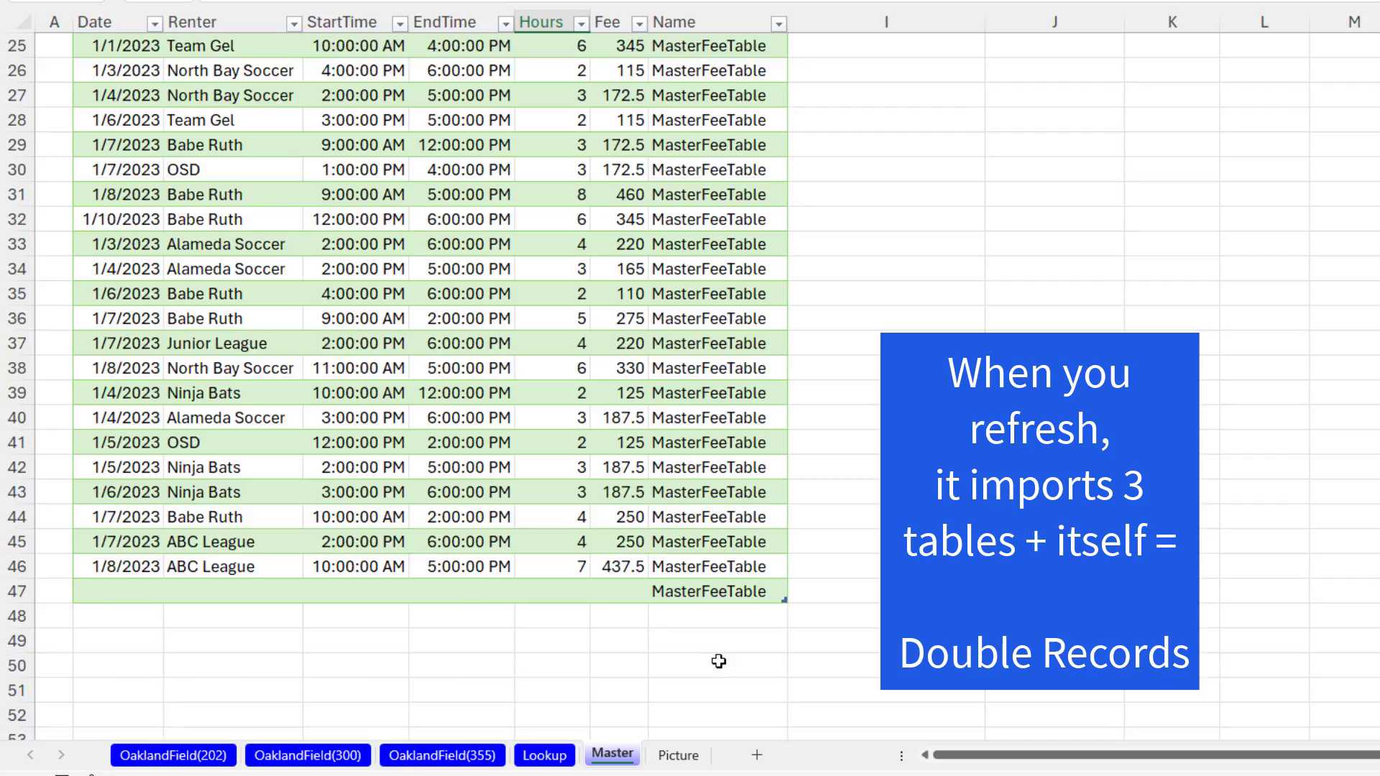
pyautogui.scroll(8, 718, 659)
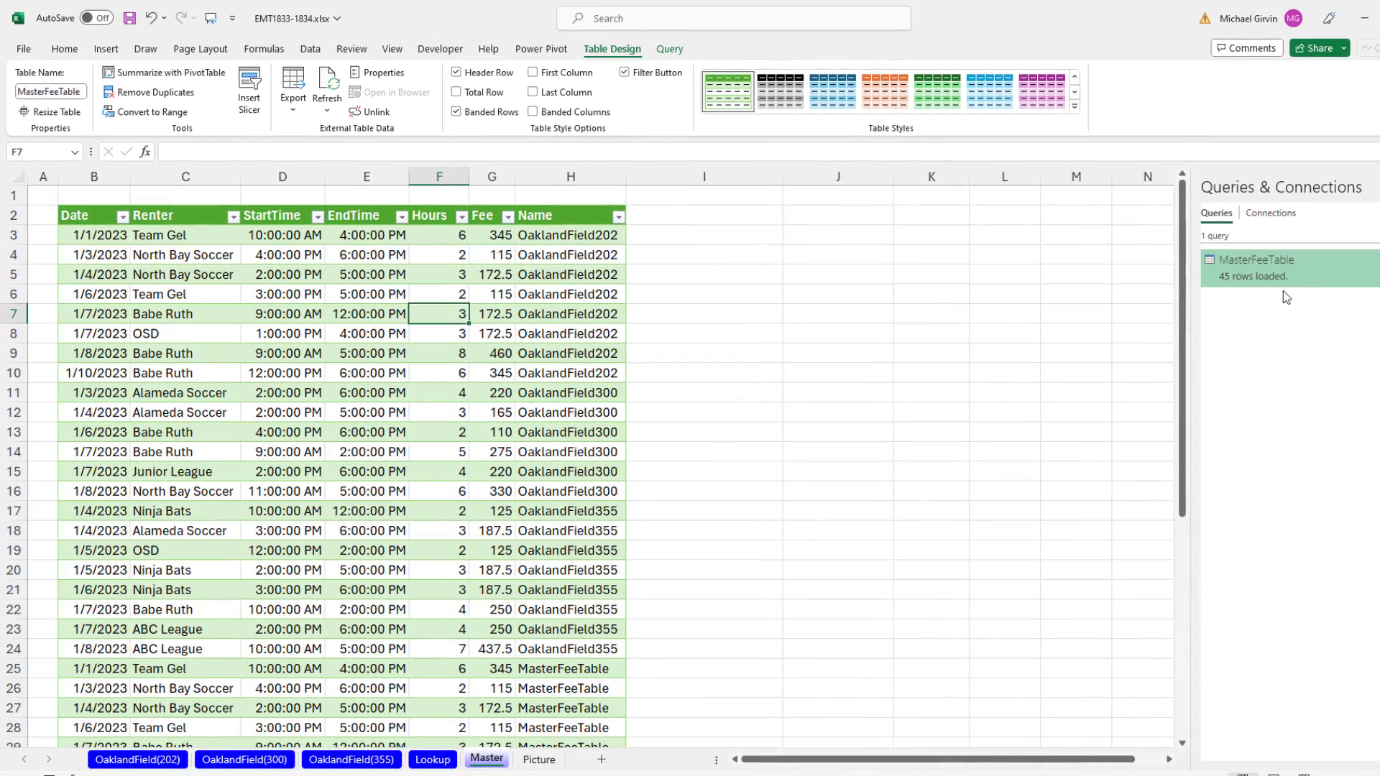
# - In the query's Filtered Rows formula, copy the Code exclusion condition and append it after an 'and'
pyautogui.doubleClick(1266, 278)
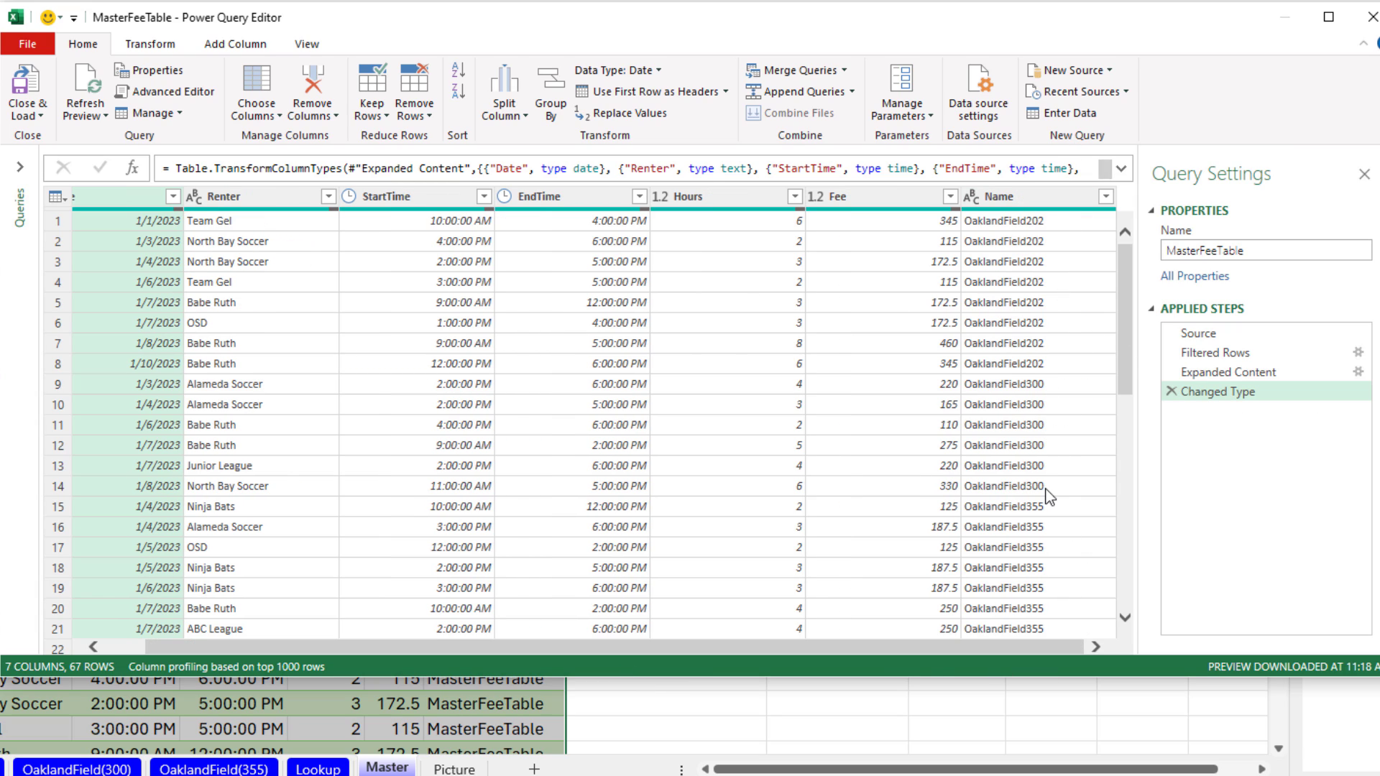
pyautogui.click(1208, 354)
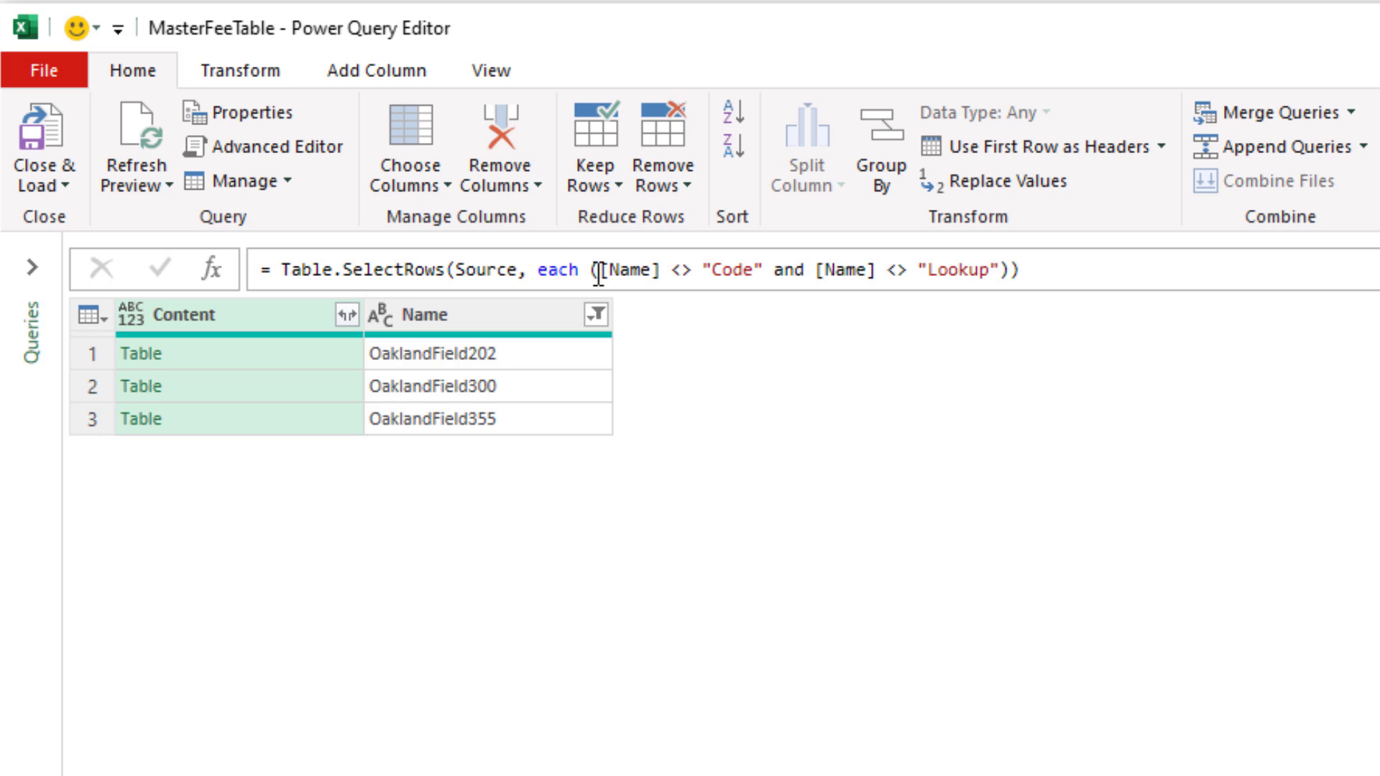
pyautogui.moveTo(605, 270); pyautogui.dragTo(766, 259)
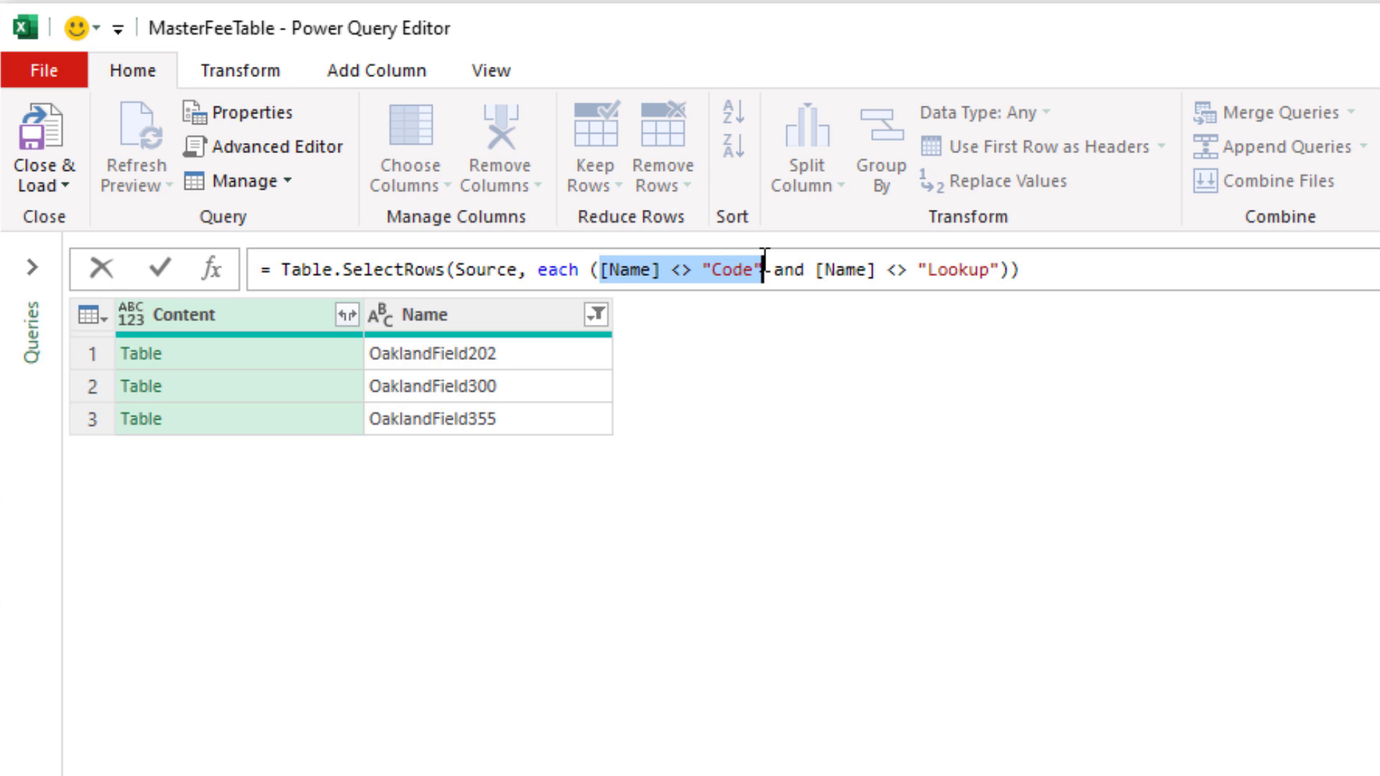
pyautogui.hotkey('ctrl', 'c')
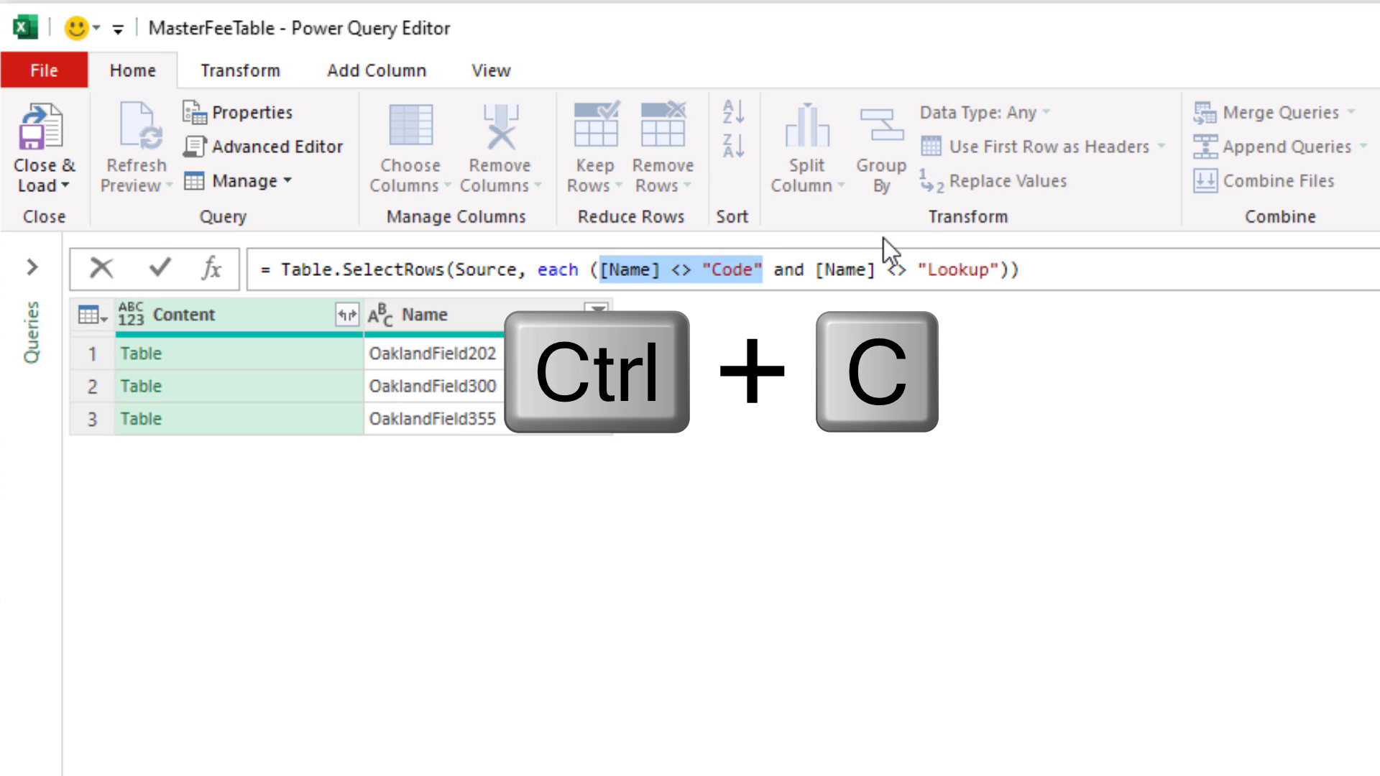
pyautogui.click(1001, 273)
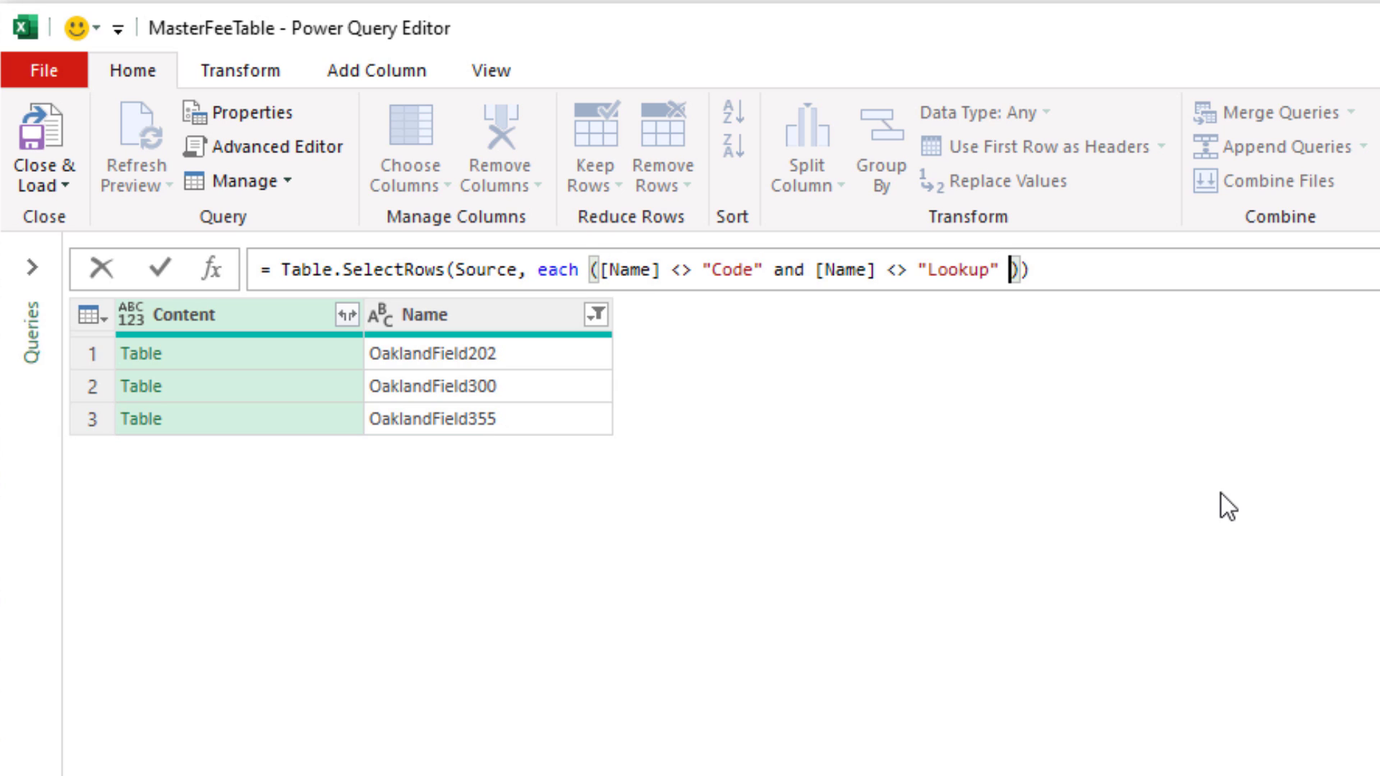
pyautogui.write('and')
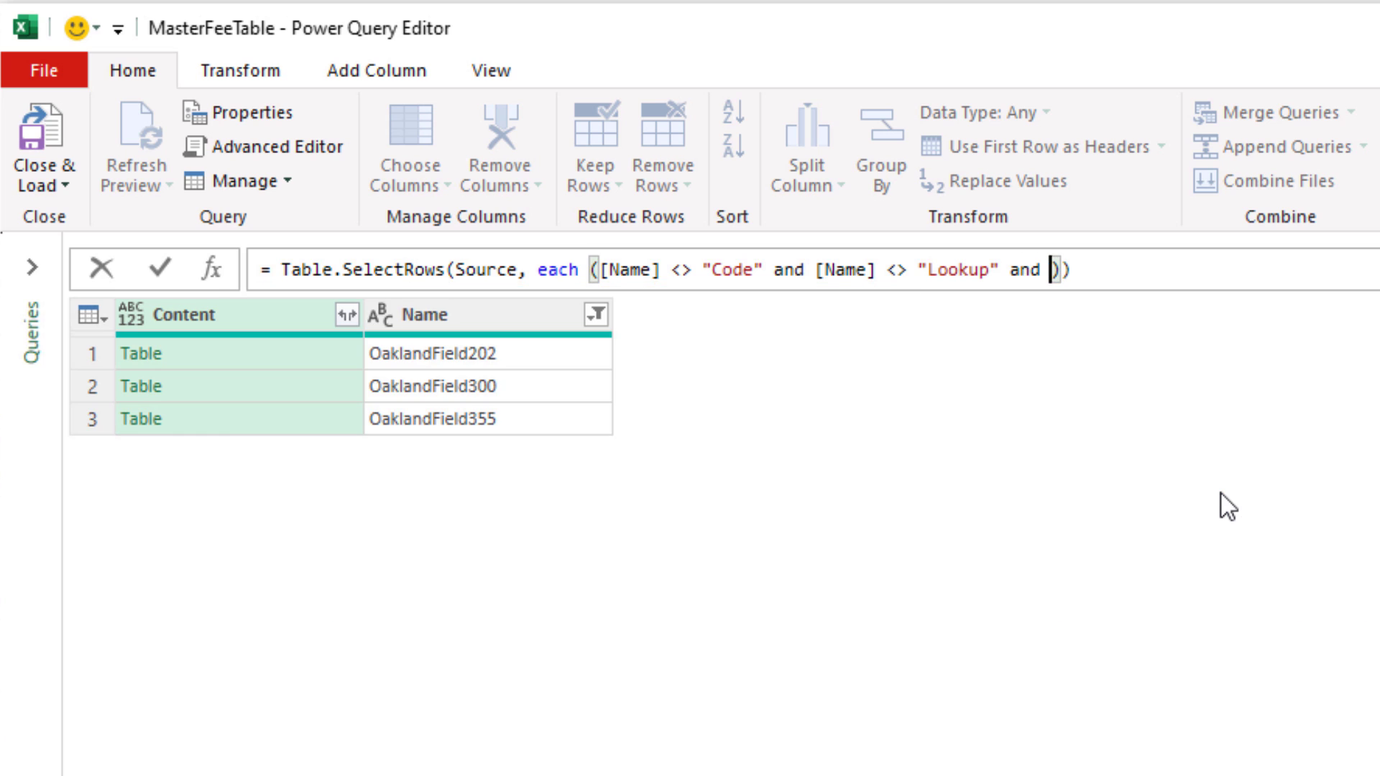
pyautogui.hotkey('ctrl', 'v')
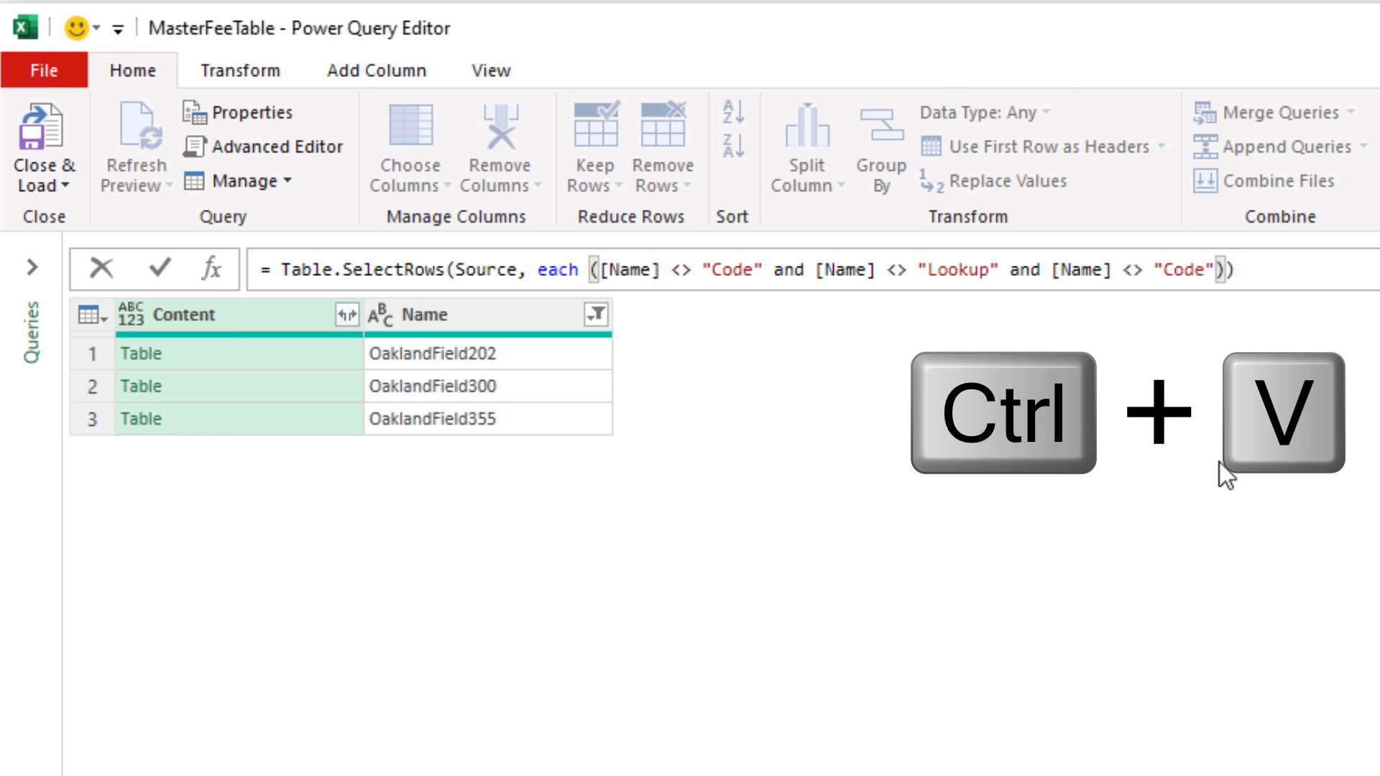
pyautogui.press('Return')
# - Change the duplicated Code value to MasterFeeTable and check the 22-row combined preview
pyautogui.doubleClick(1266, 264)
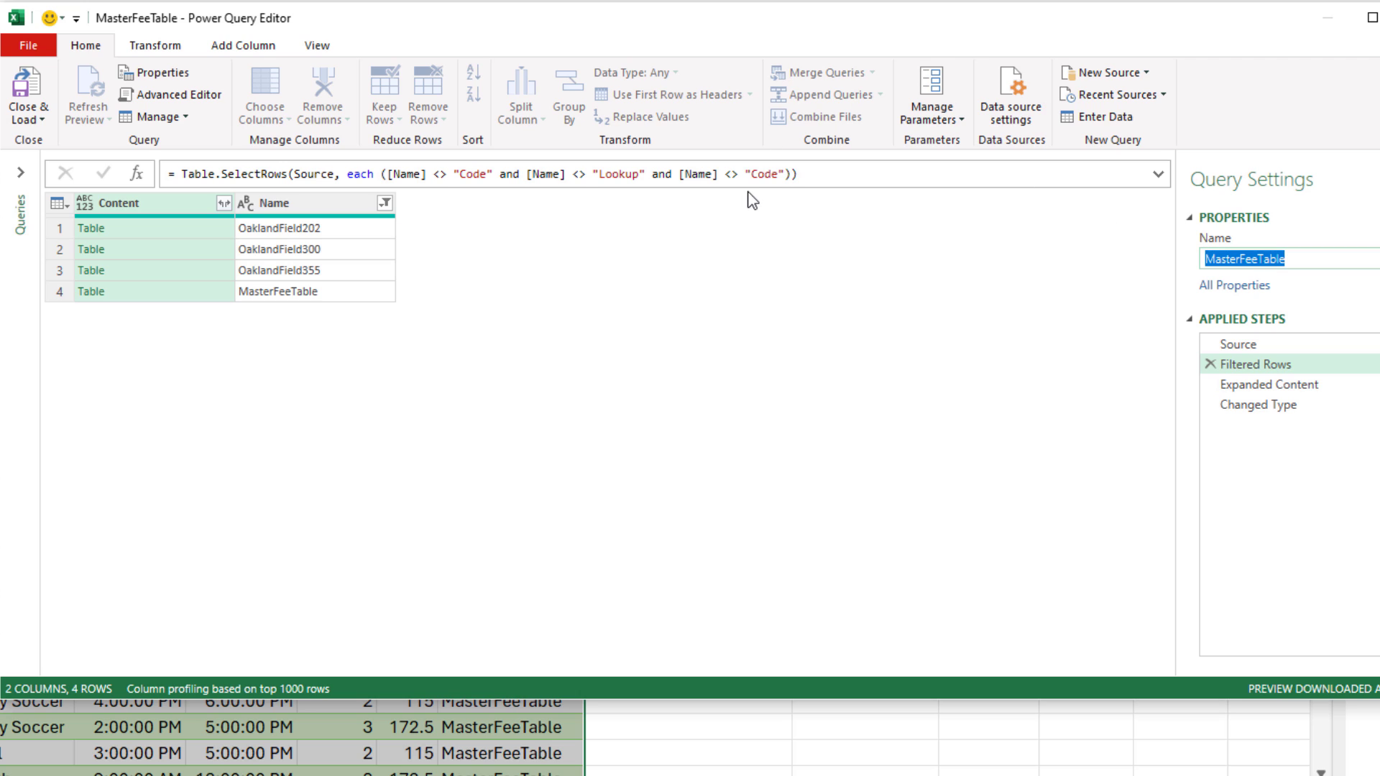
pyautogui.click(767, 178)
pyautogui.doubleClick(769, 174)
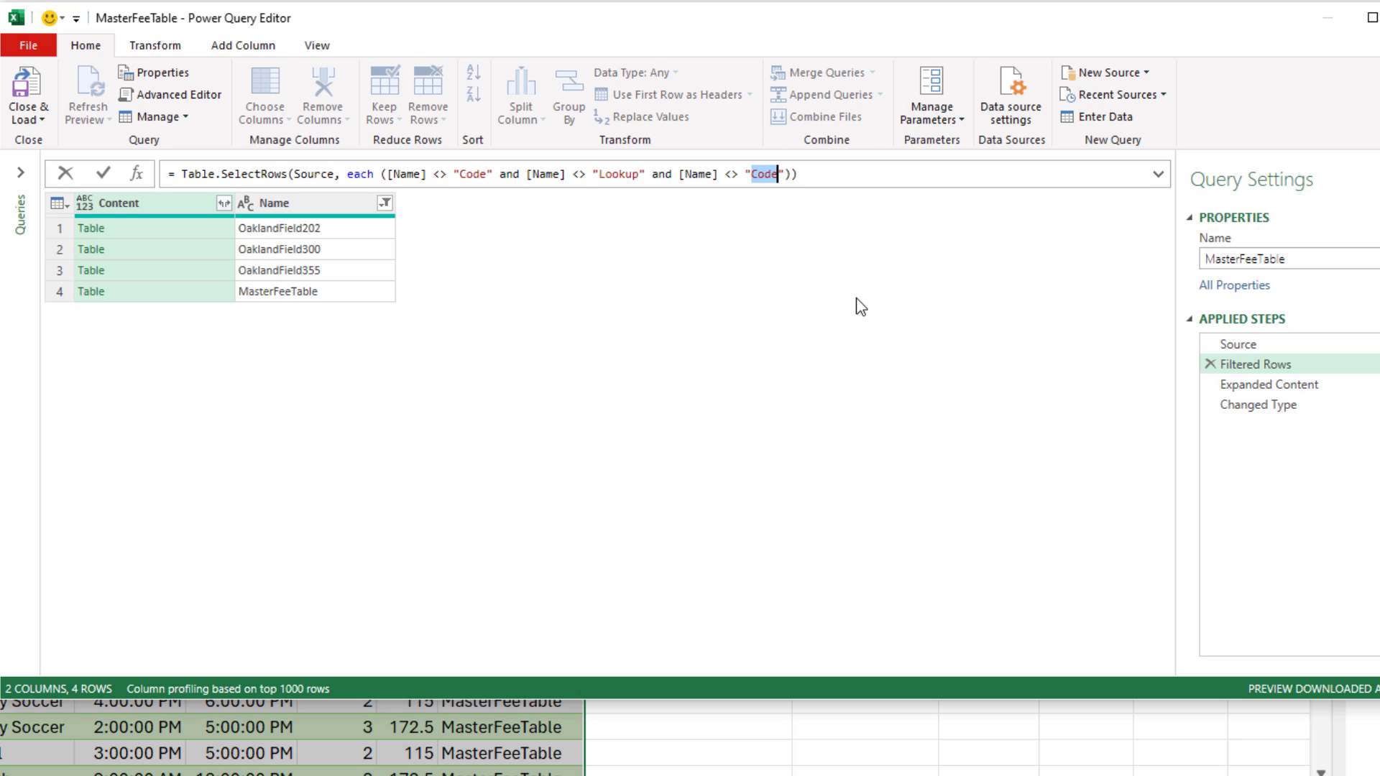
pyautogui.write('MasterFeeTable')
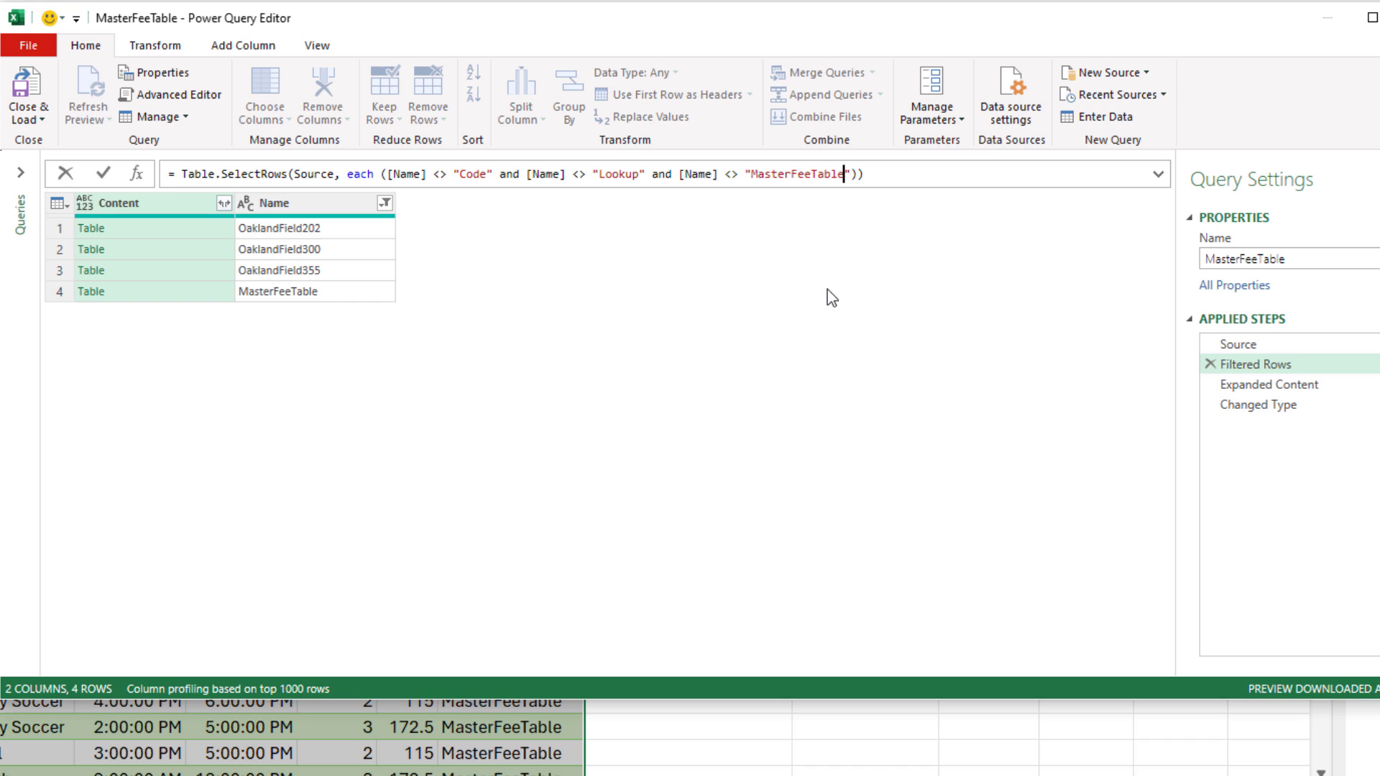
pyautogui.press('Return')
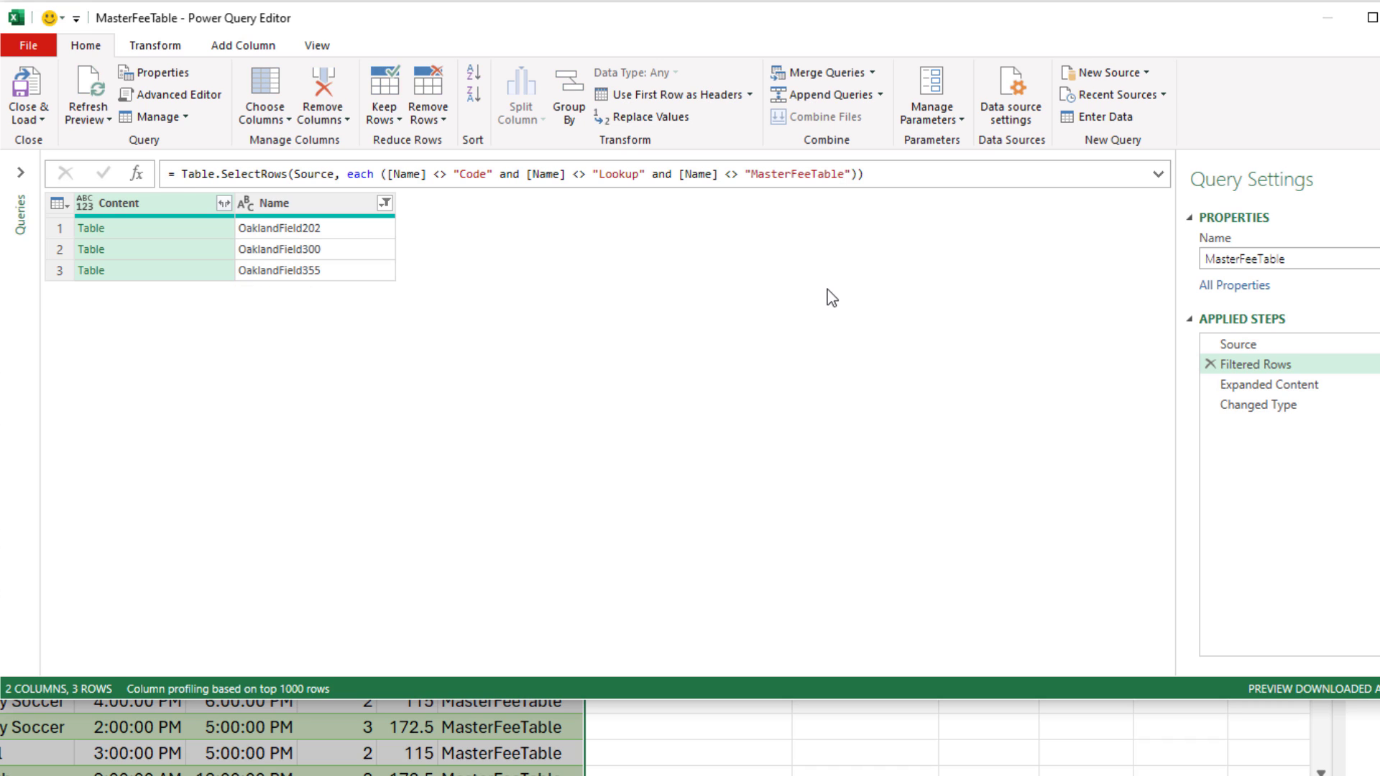
pyautogui.click(1283, 407)
pyautogui.scroll(-1, 715, 383)
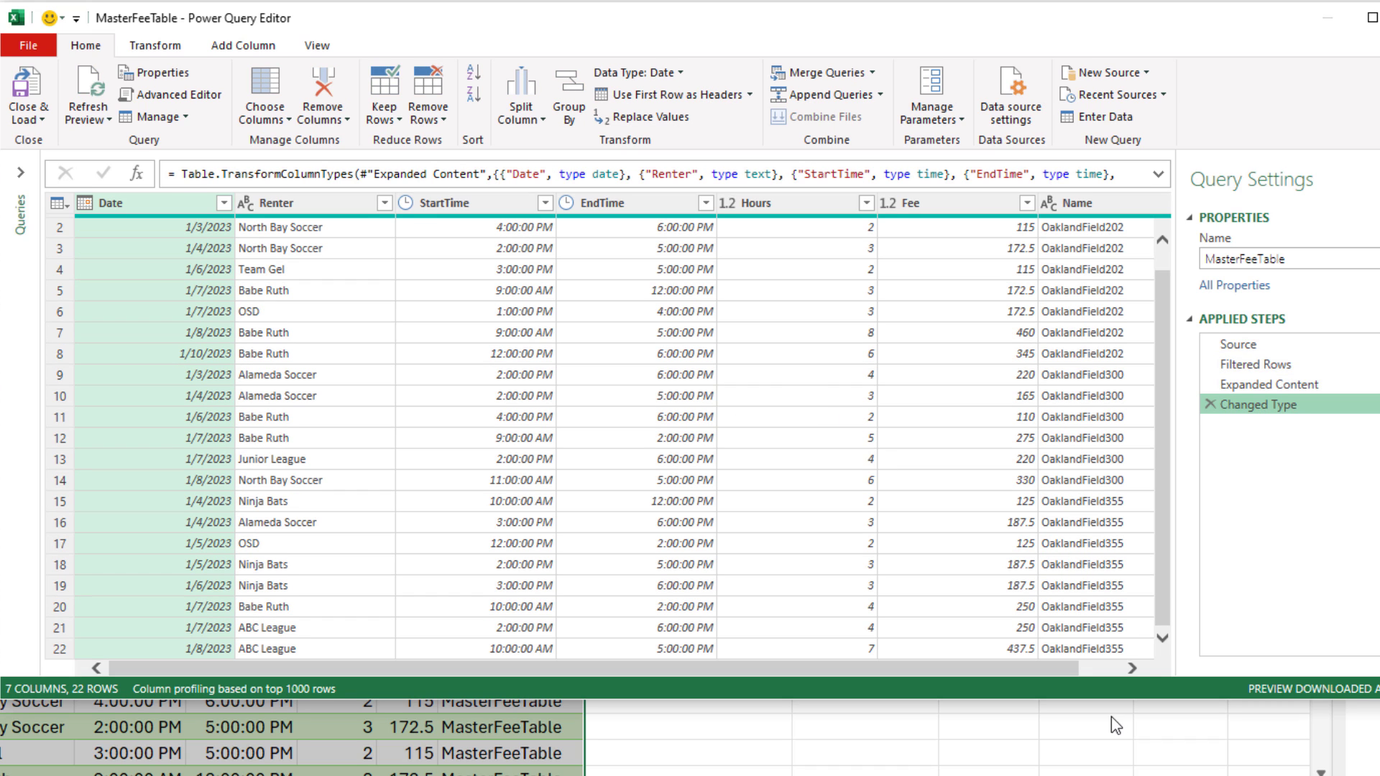
# - Load the corrected query back to the Master sheet and select a cell in the refreshed table
pyautogui.click(26, 82)
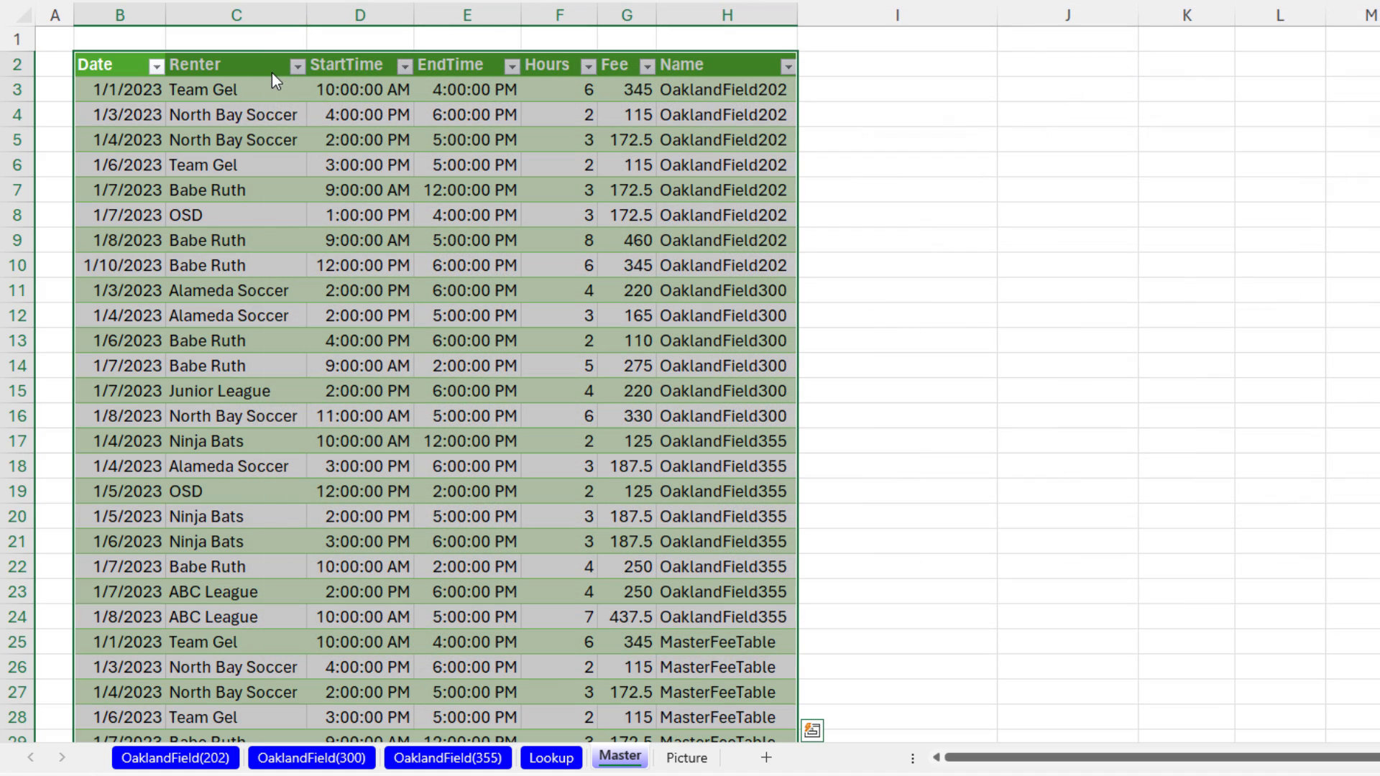
pyautogui.click(674, 225)
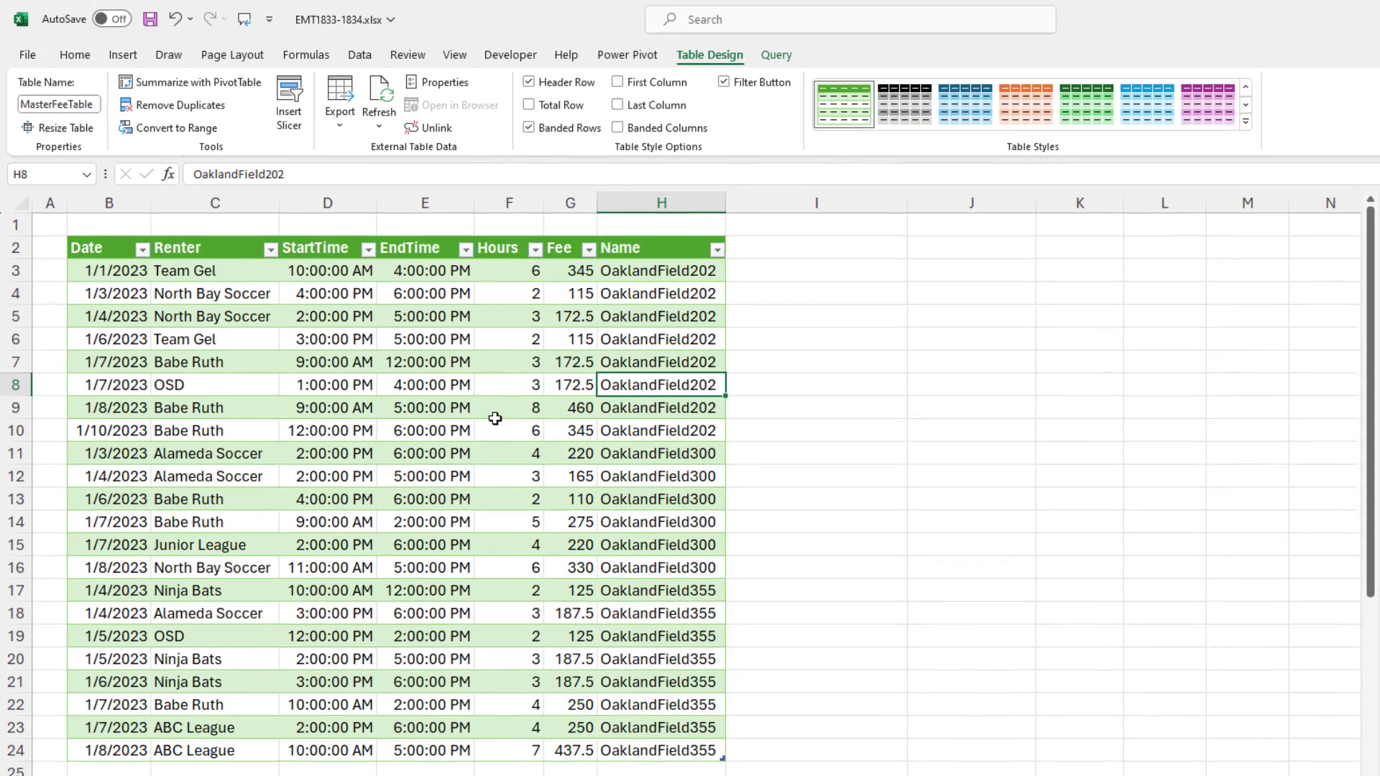
pyautogui.click(610, 314)
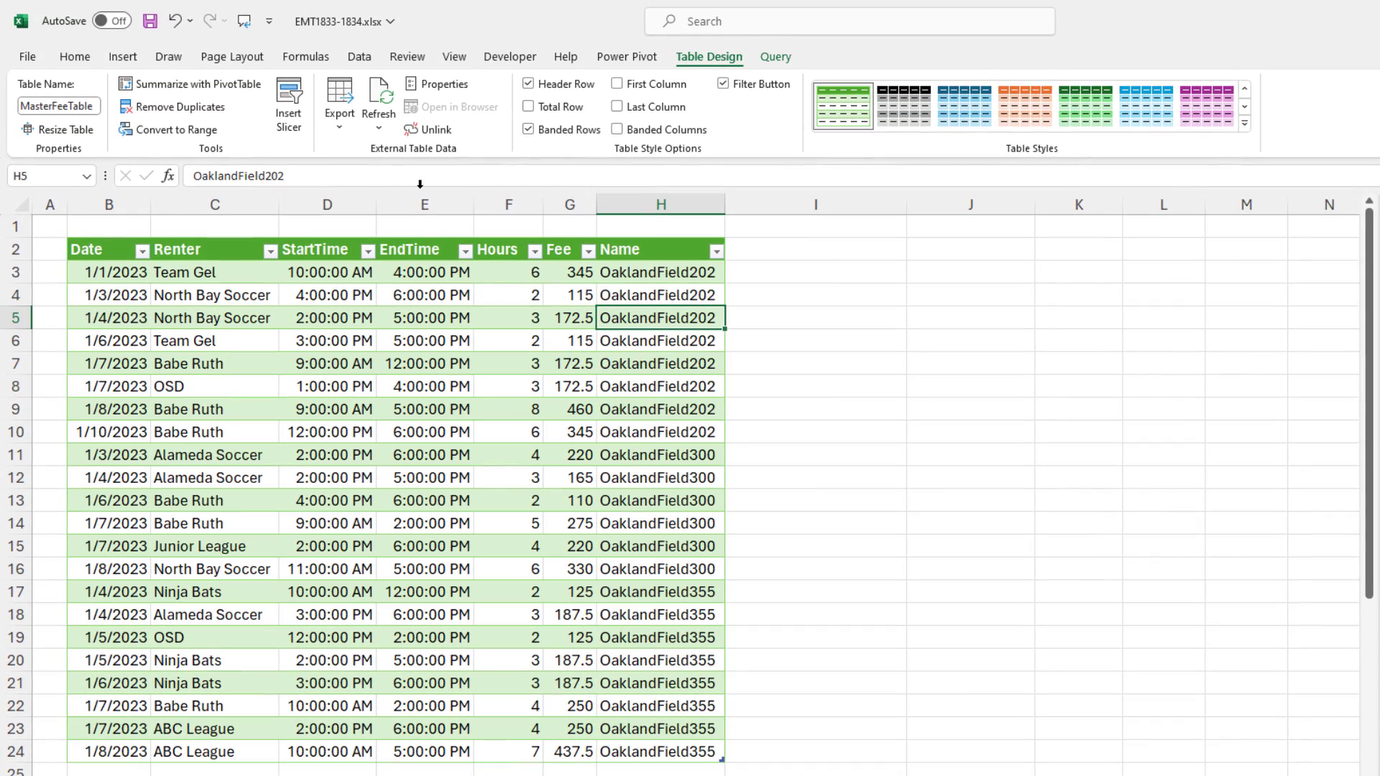
# - Create a PivotTable from the Master table, placed at Master!$J$2
pyautogui.click(123, 56)
pyautogui.click(46, 130)
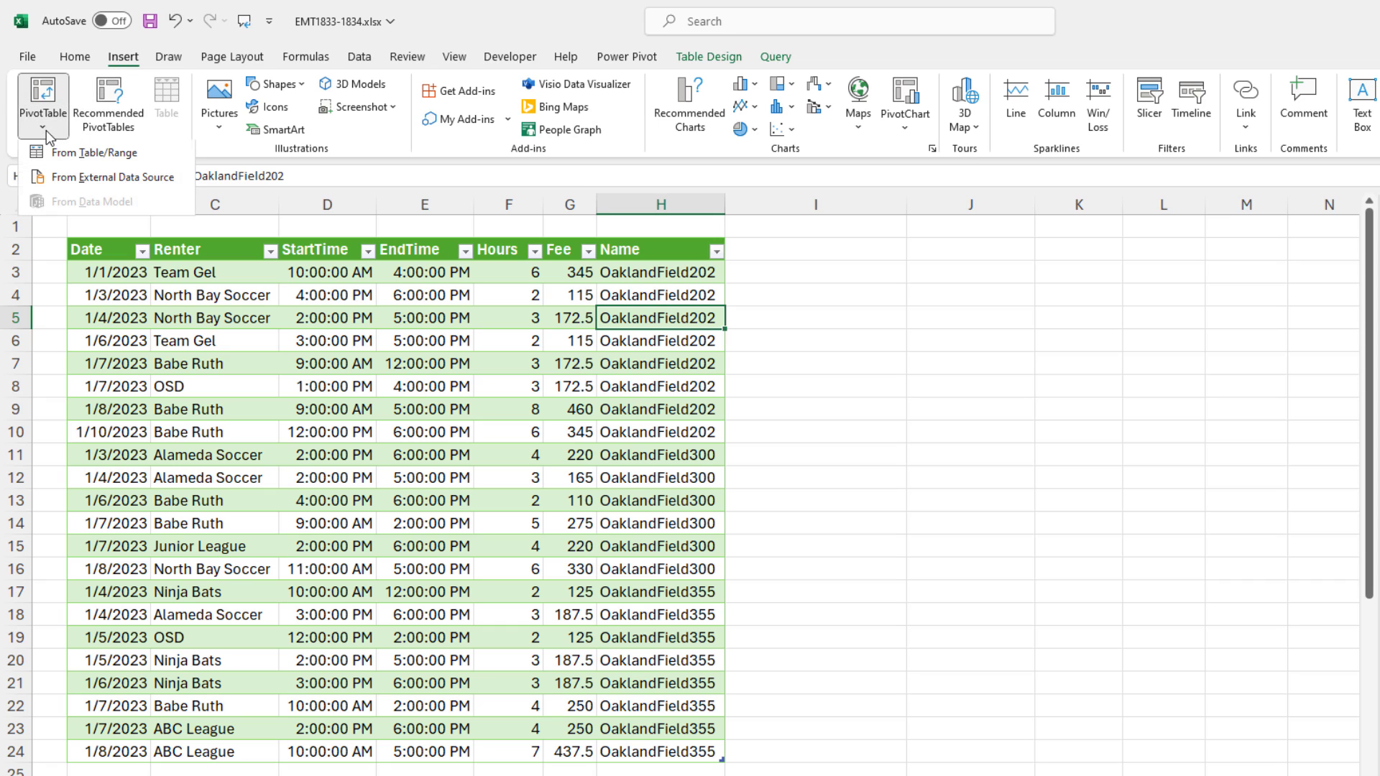
pyautogui.press('Escape')
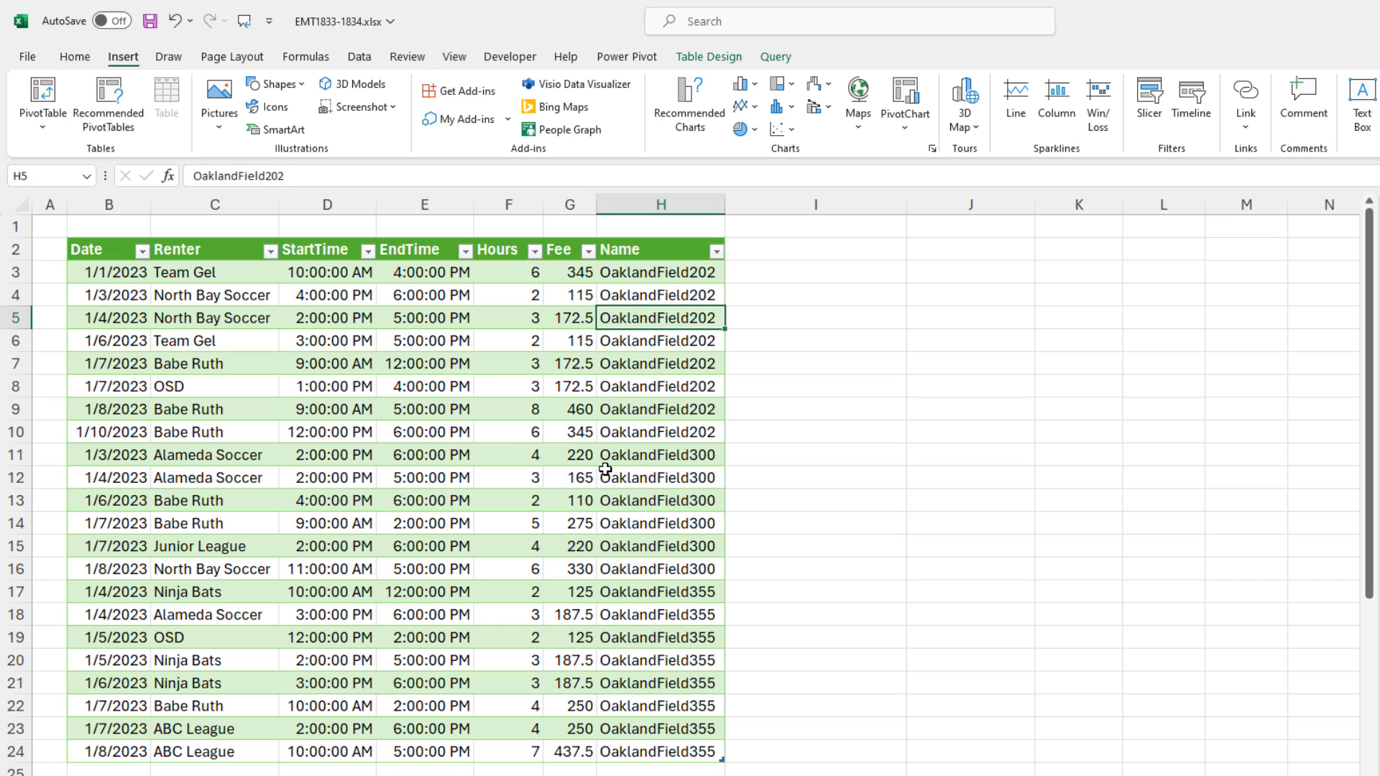
pyautogui.press('alt')
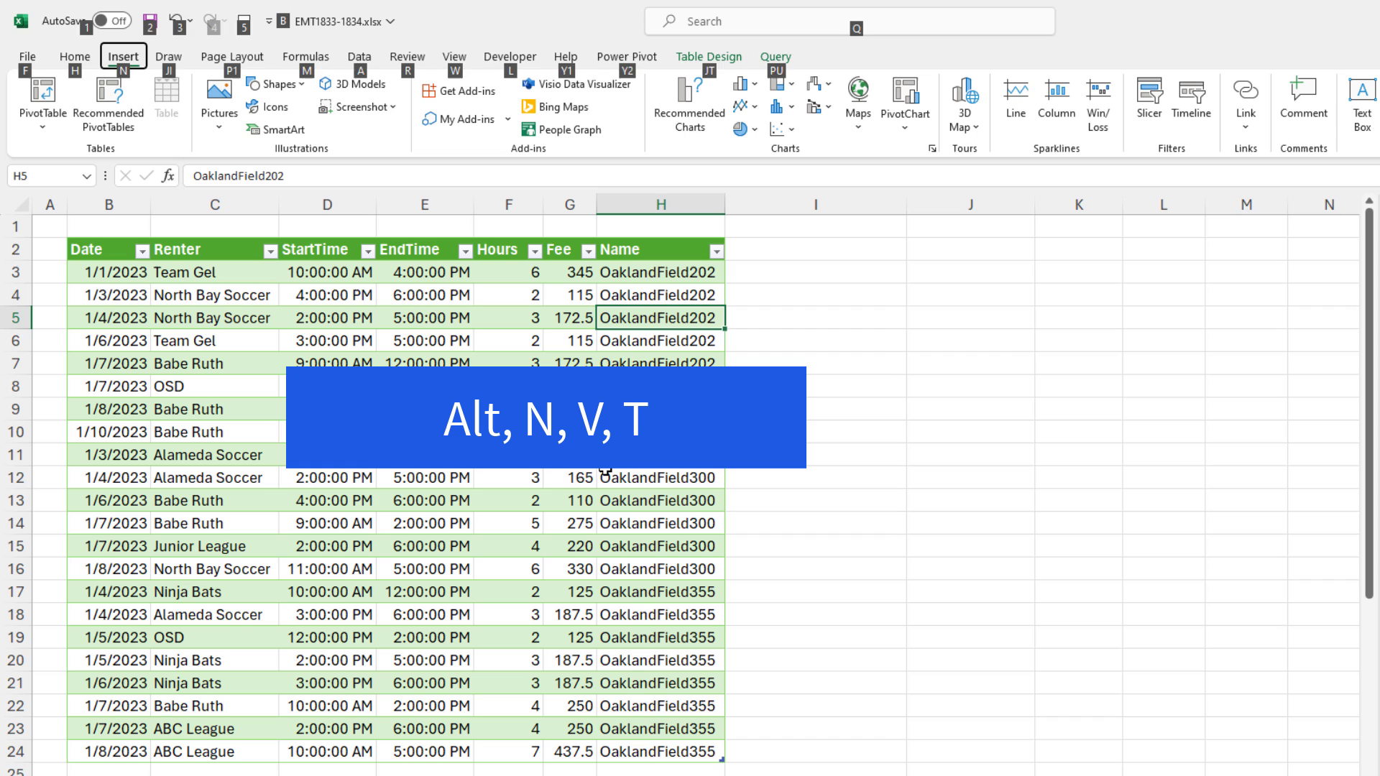
pyautogui.press('n')
pyautogui.press('v')
pyautogui.press('t')
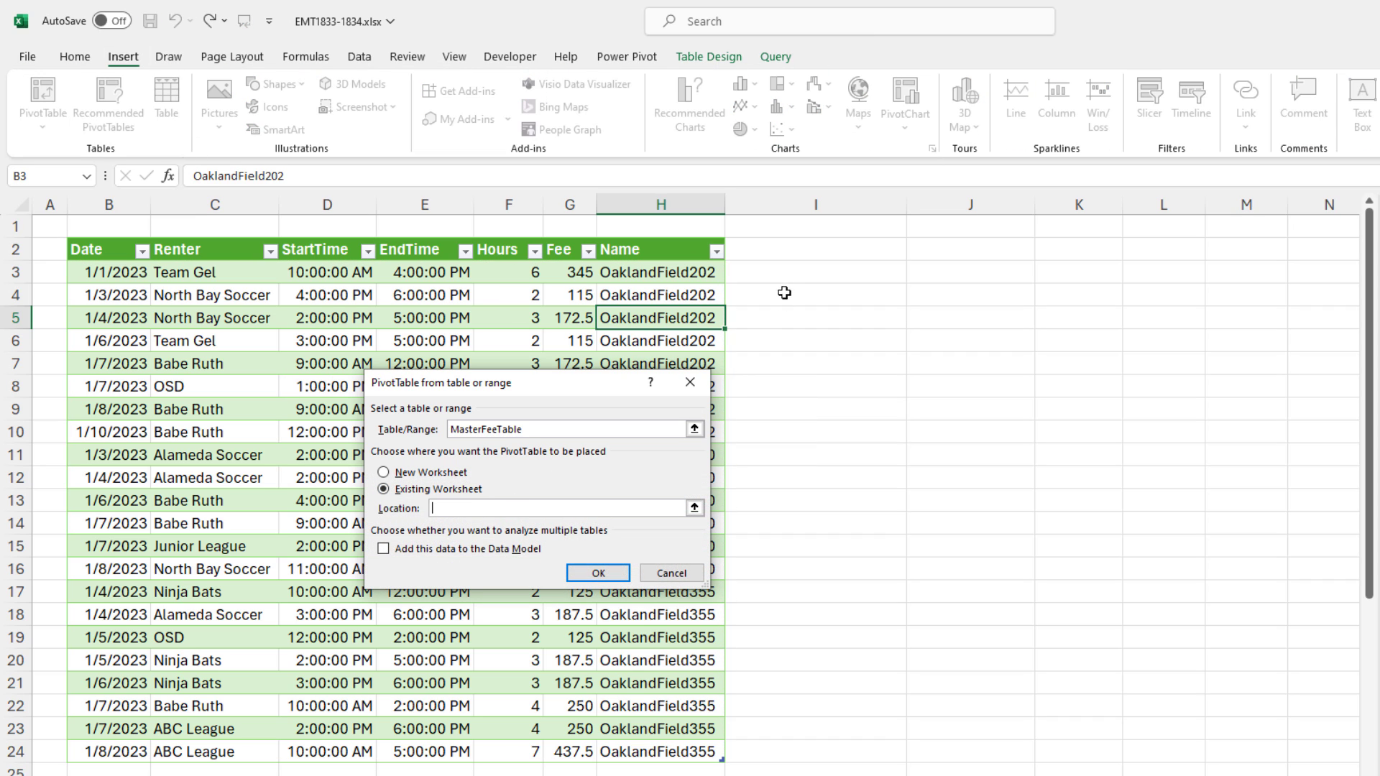
pyautogui.click(941, 251)
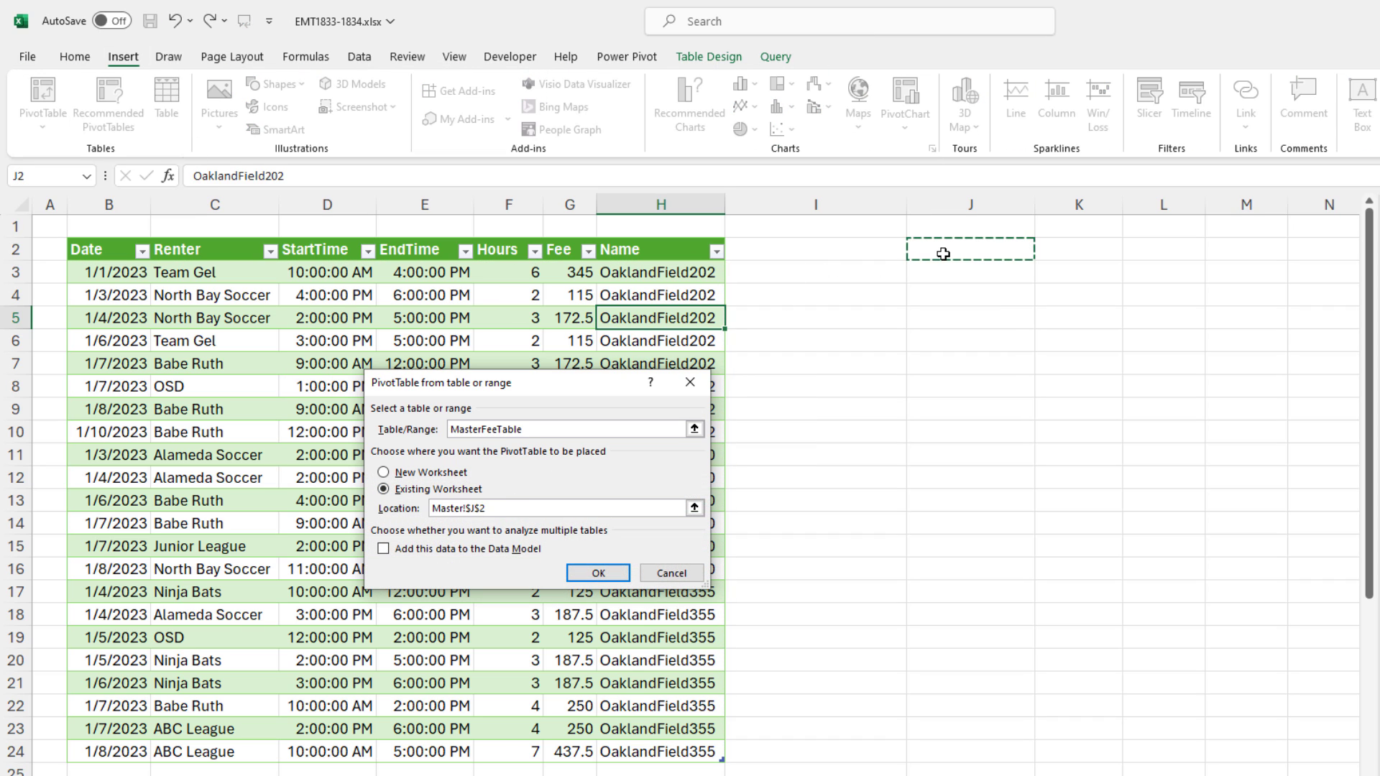
pyautogui.click(601, 572)
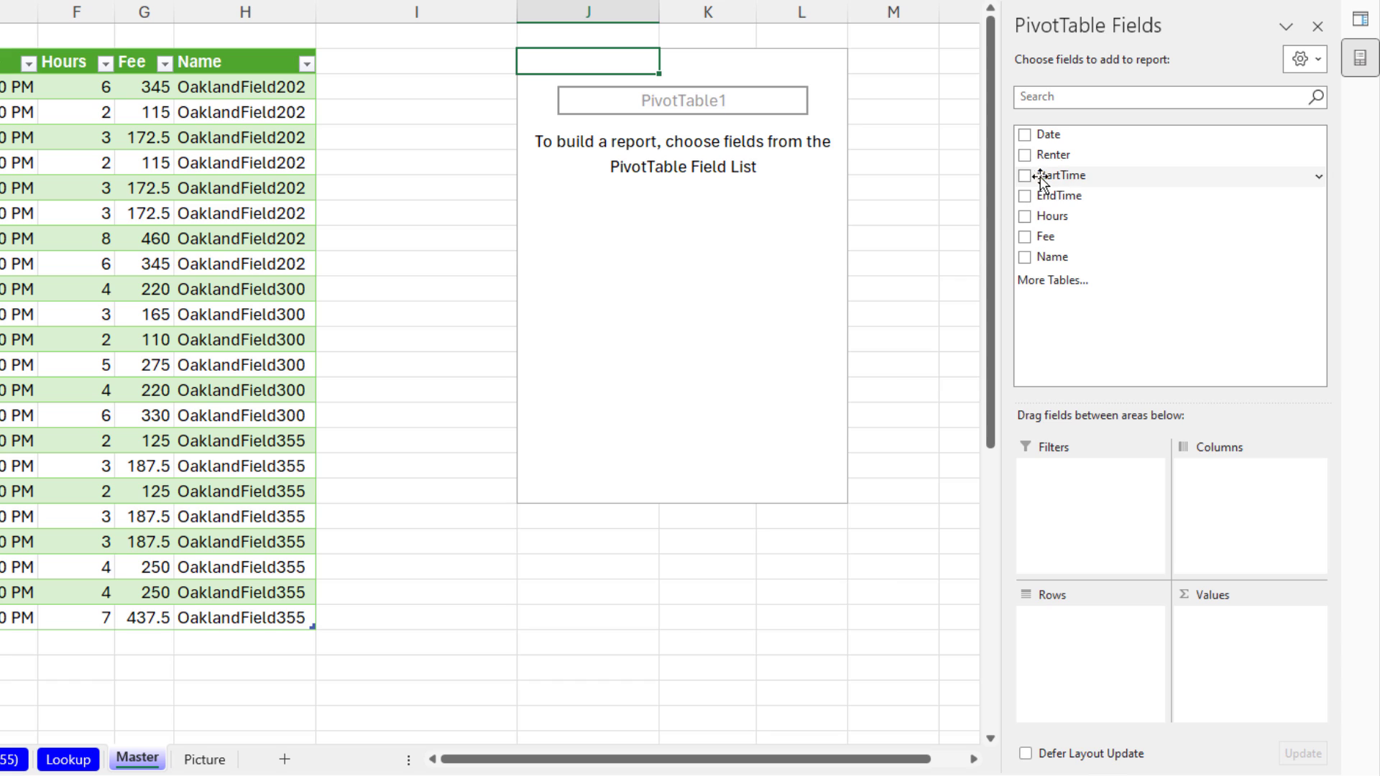
# - Sum Fee by Renter in the PivotTable and format the totals as Currency
pyautogui.moveTo(1053, 155); pyautogui.dragTo(1068, 662)
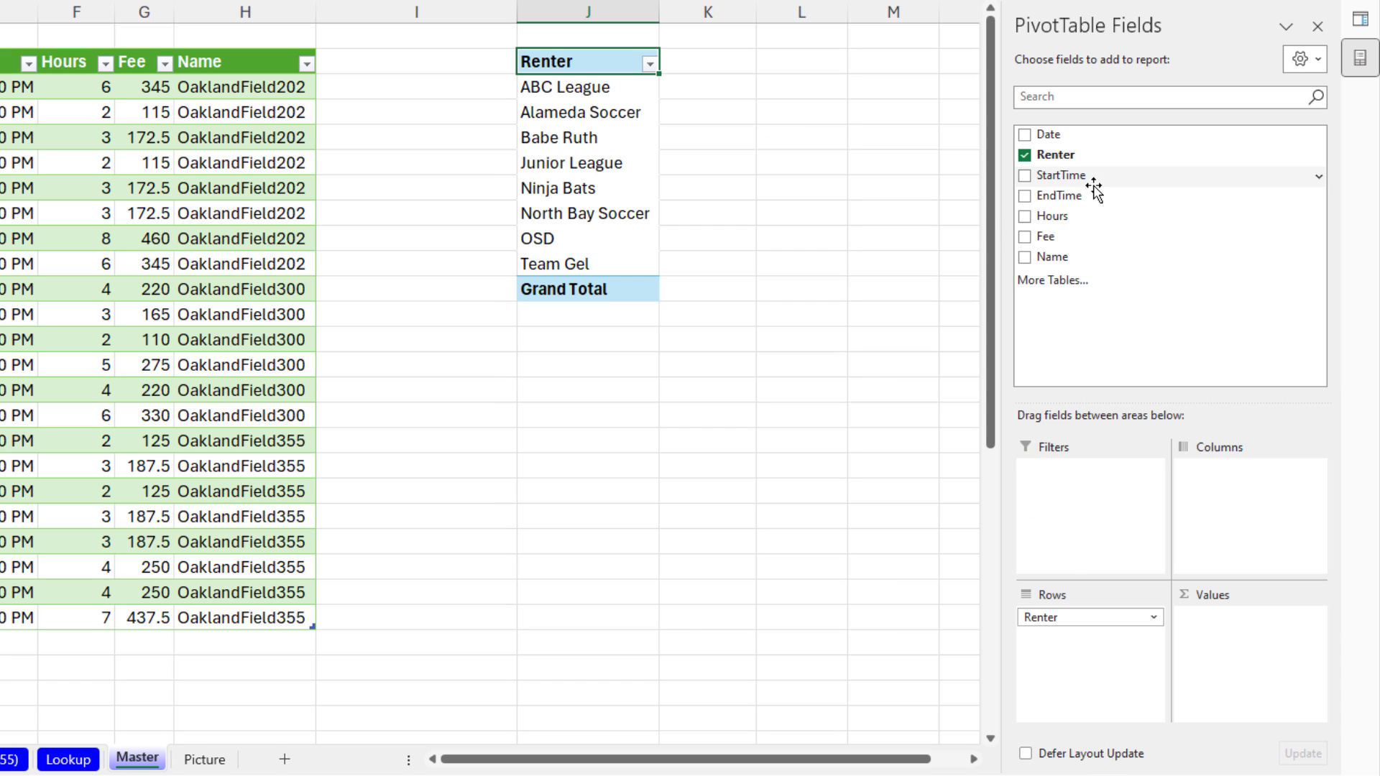
pyautogui.moveTo(1028, 236); pyautogui.dragTo(1235, 668)
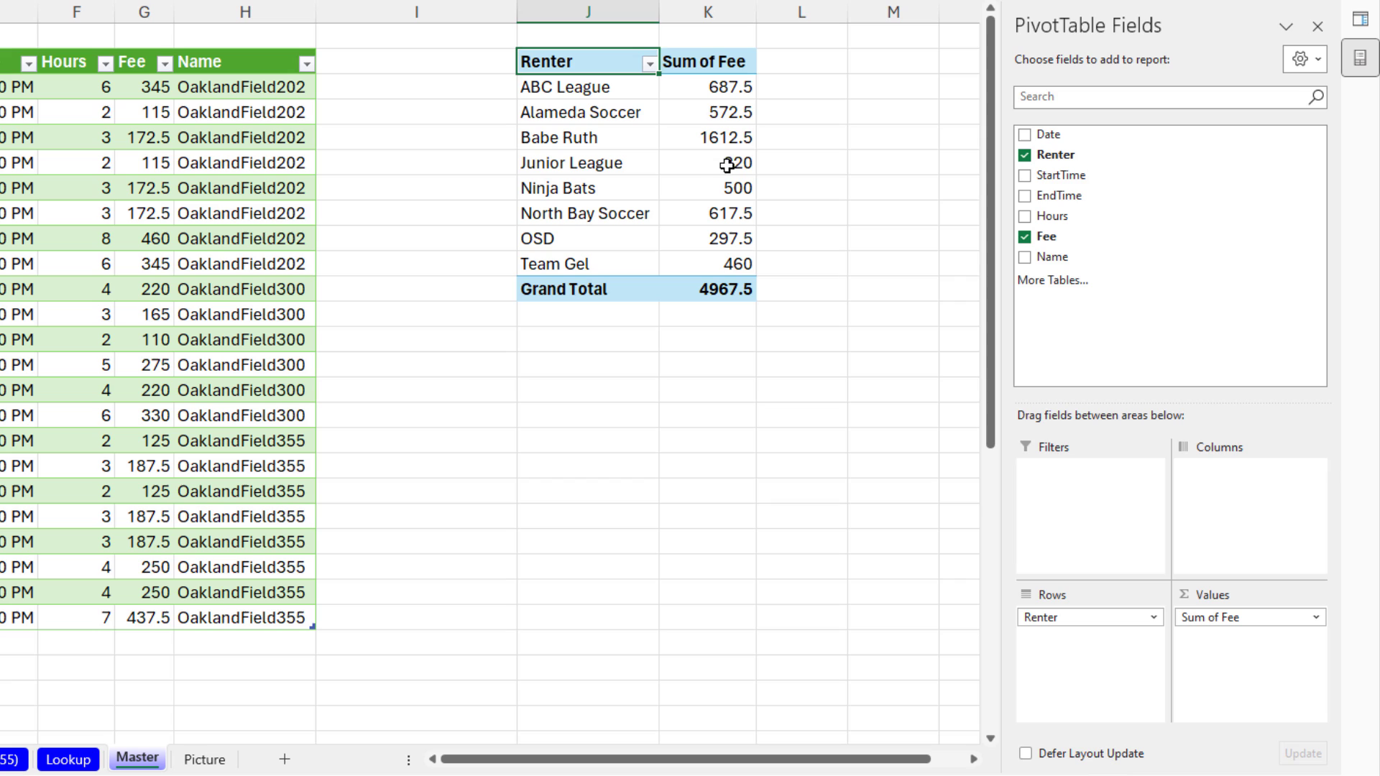
pyautogui.click(688, 89)
pyautogui.rightClick(689, 89)
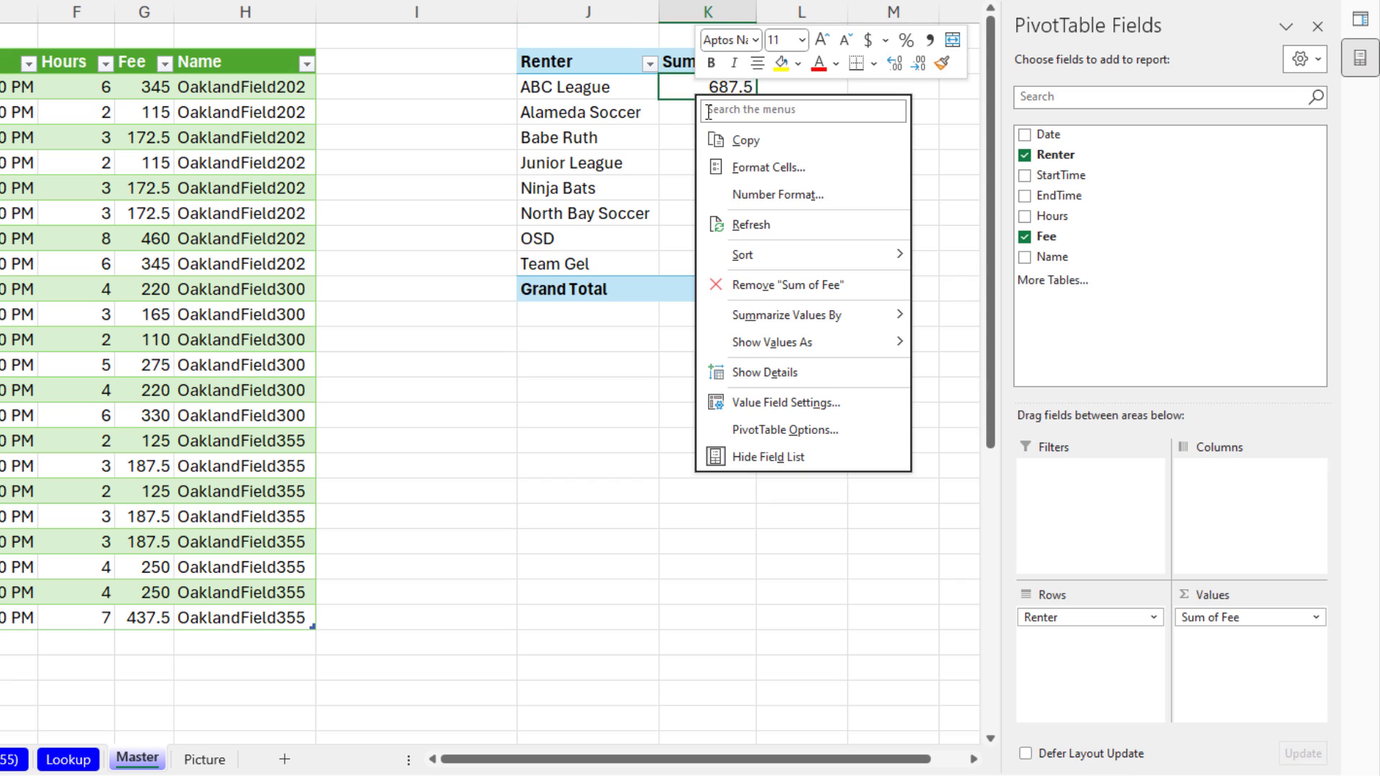
pyautogui.click(754, 205)
pyautogui.click(420, 269)
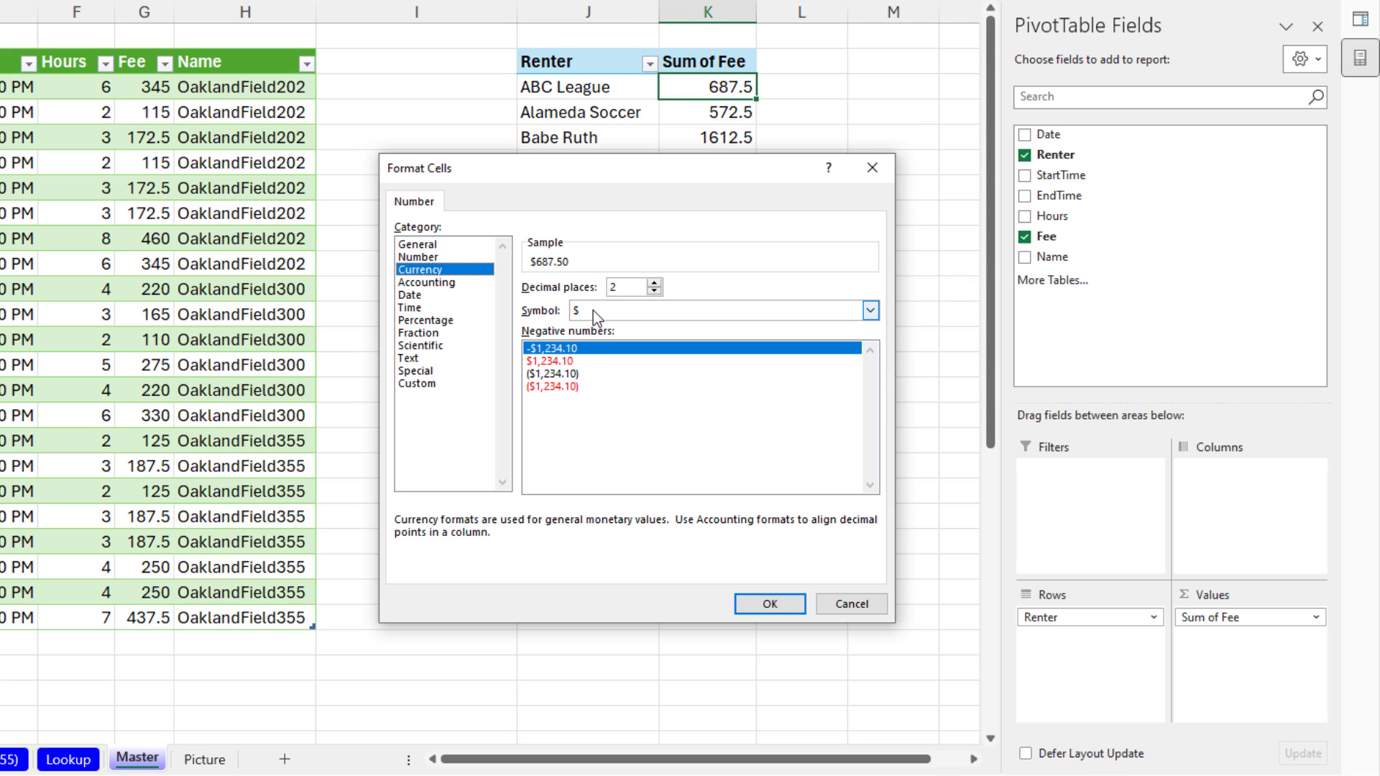
pyautogui.click(770, 605)
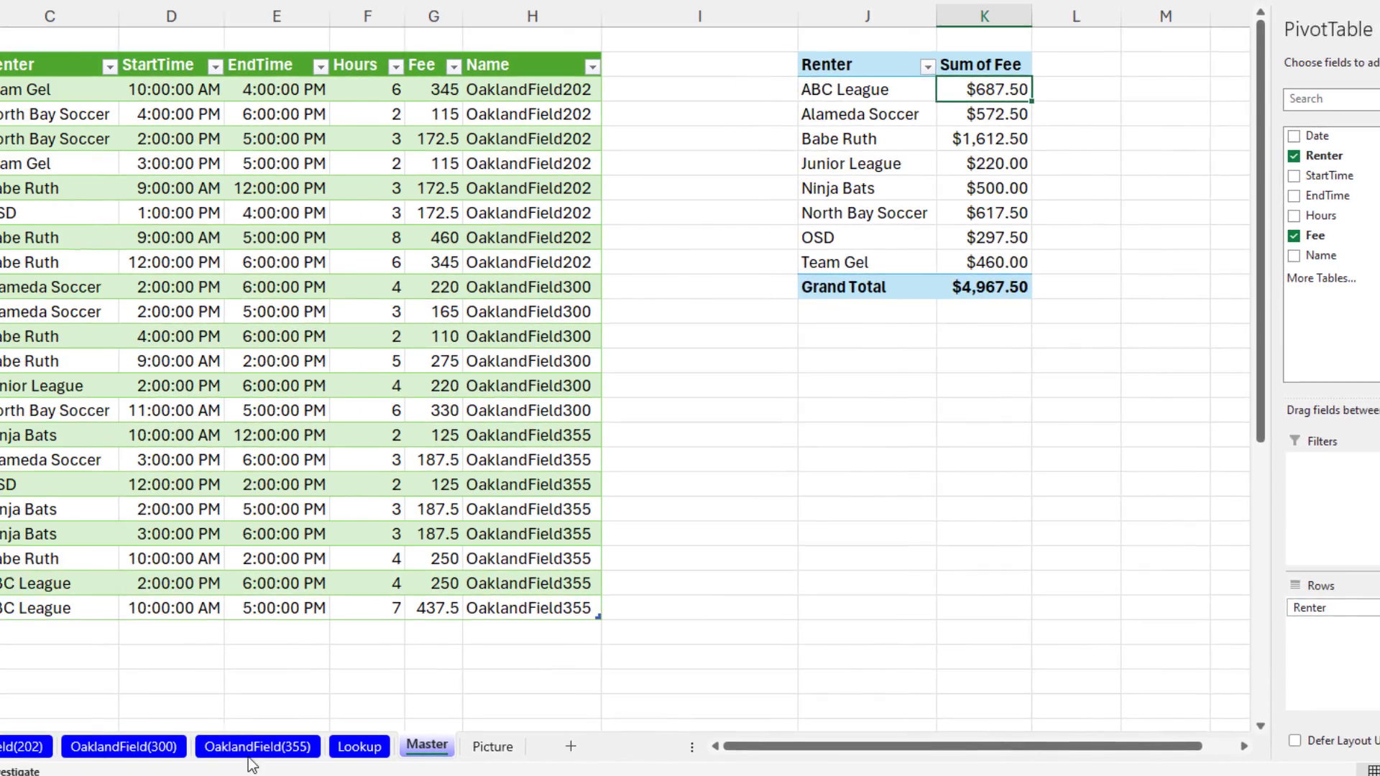
# - Enter a 1/9 ABC League booking, 2 PM to 6 PM, in row 11 and set Hours to General
pyautogui.click(11, 760)
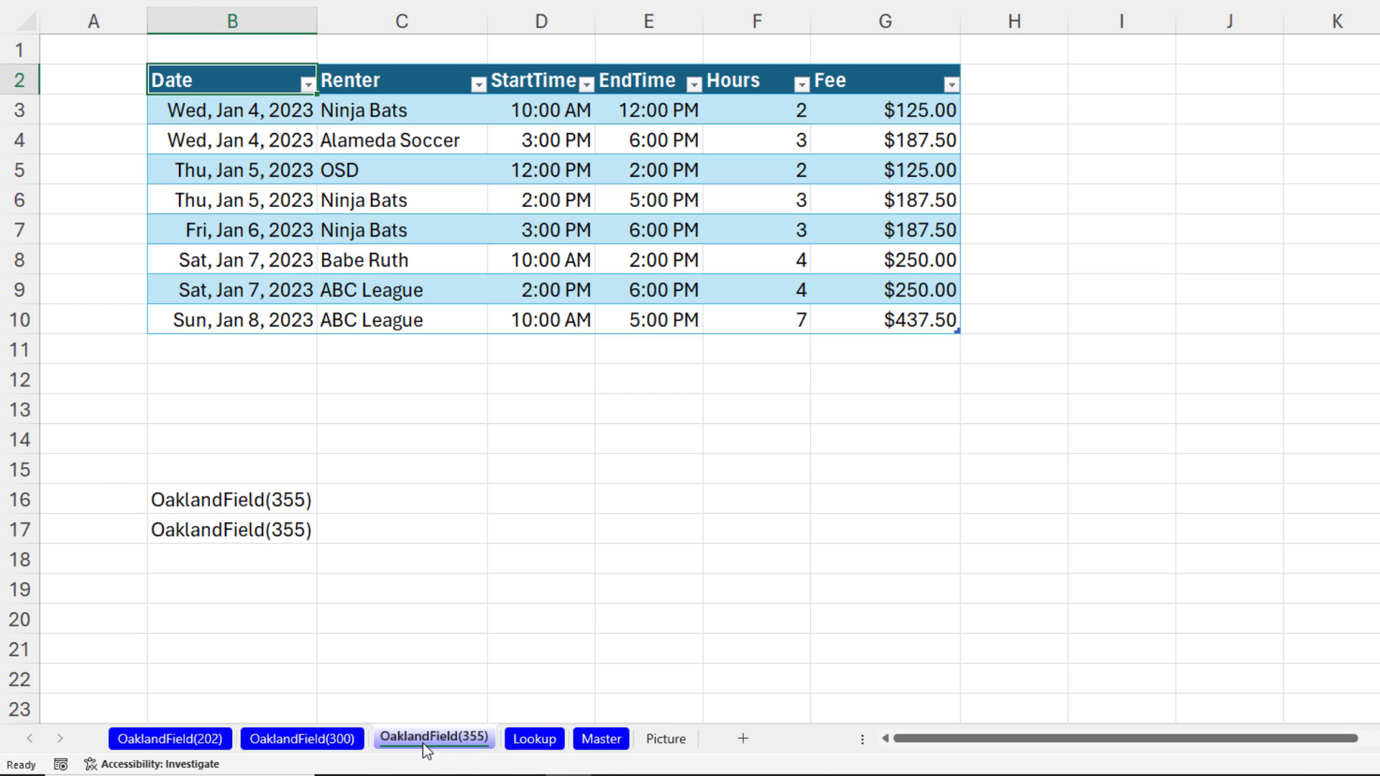
pyautogui.click(210, 348)
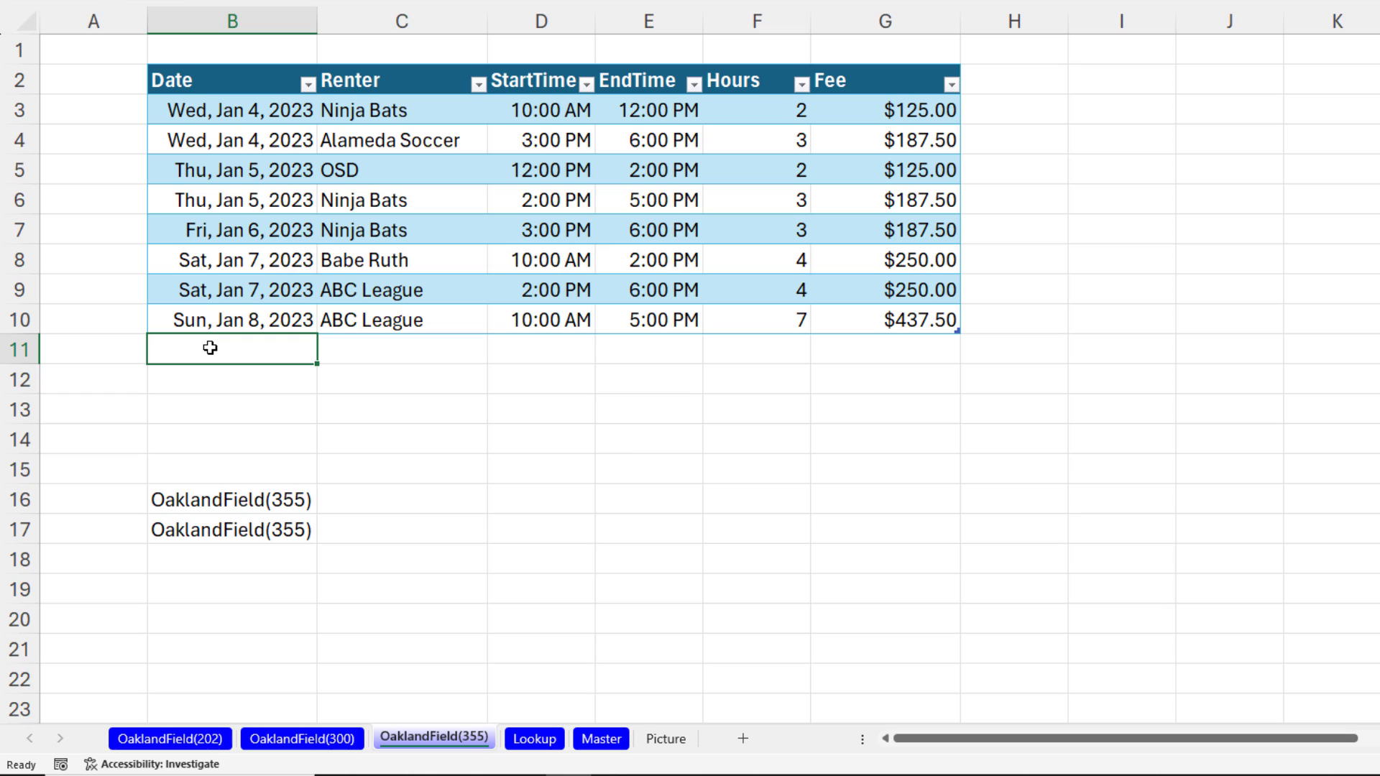
pyautogui.write('1/')
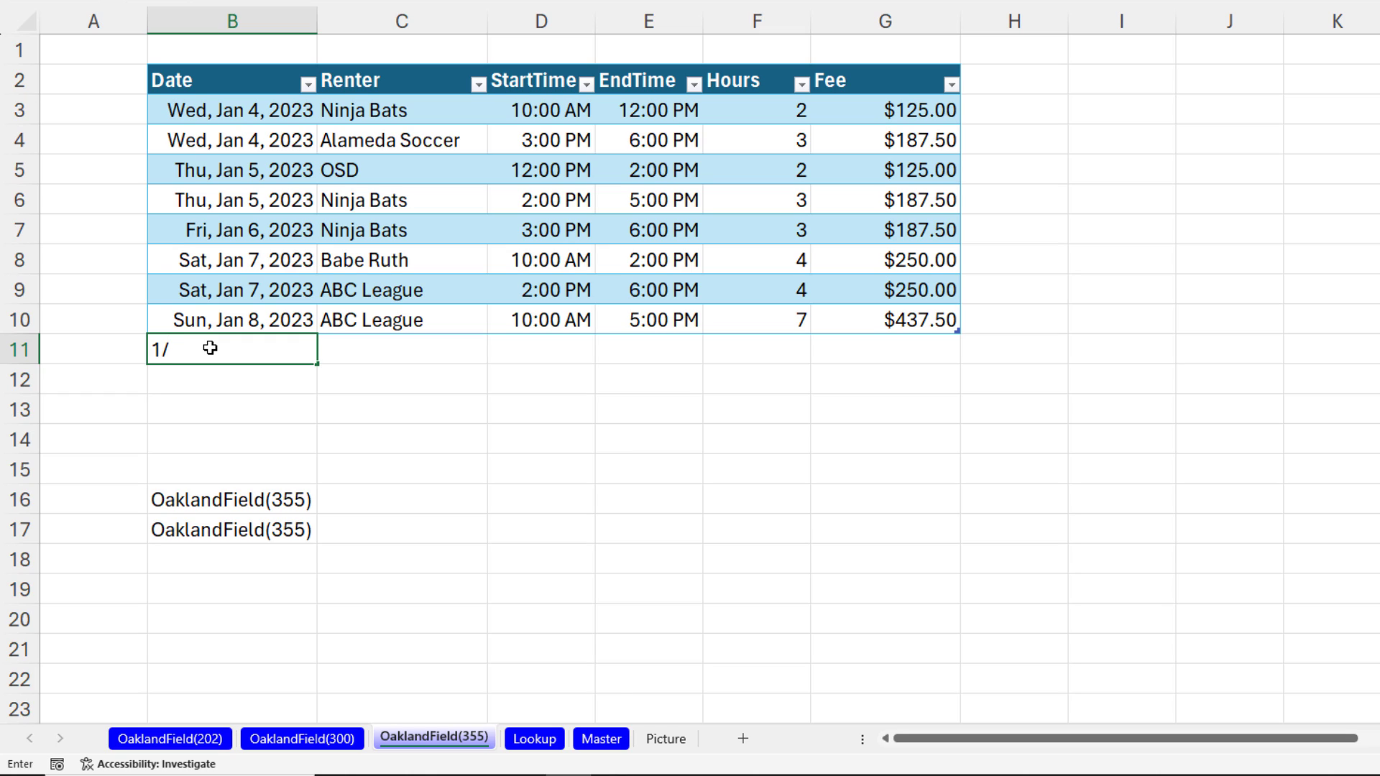
pyautogui.write('9')
pyautogui.press('Tab')
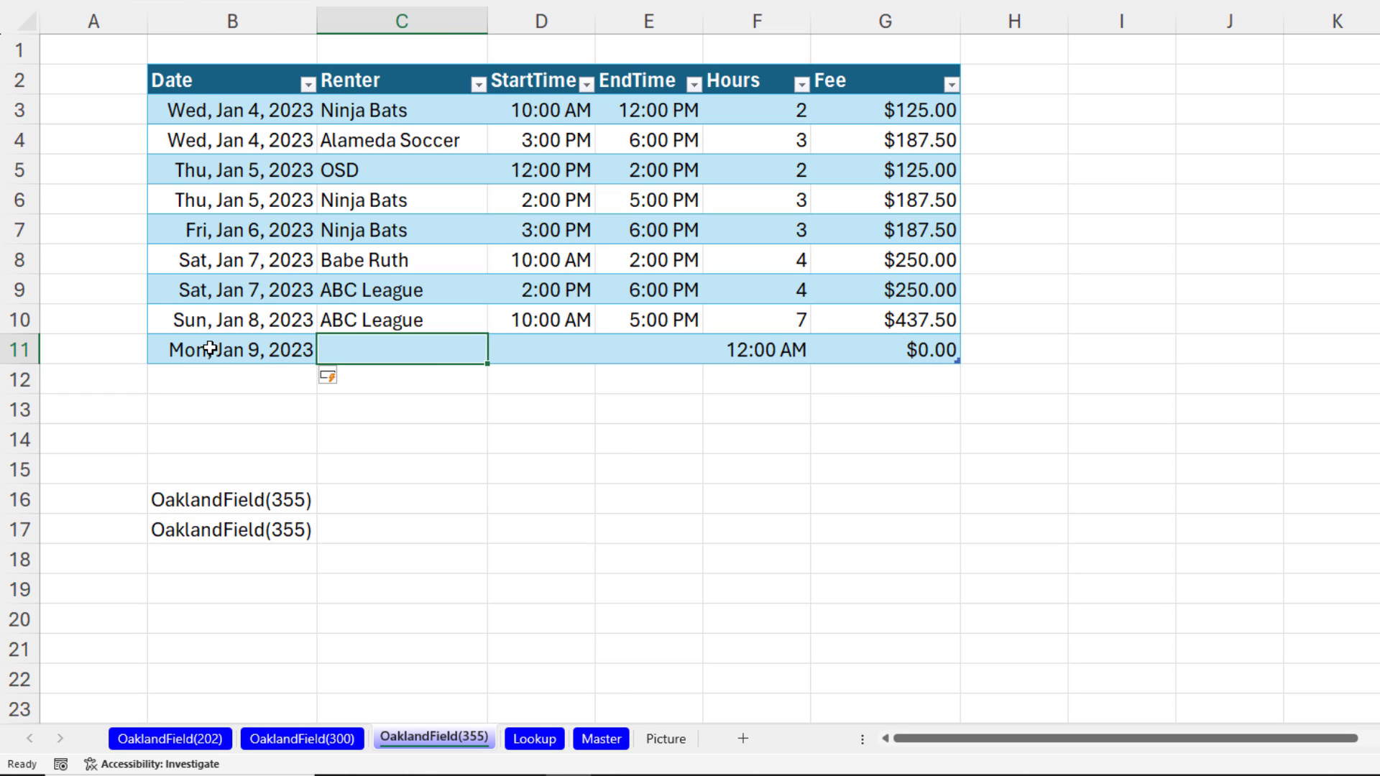
pyautogui.write('ABC League')
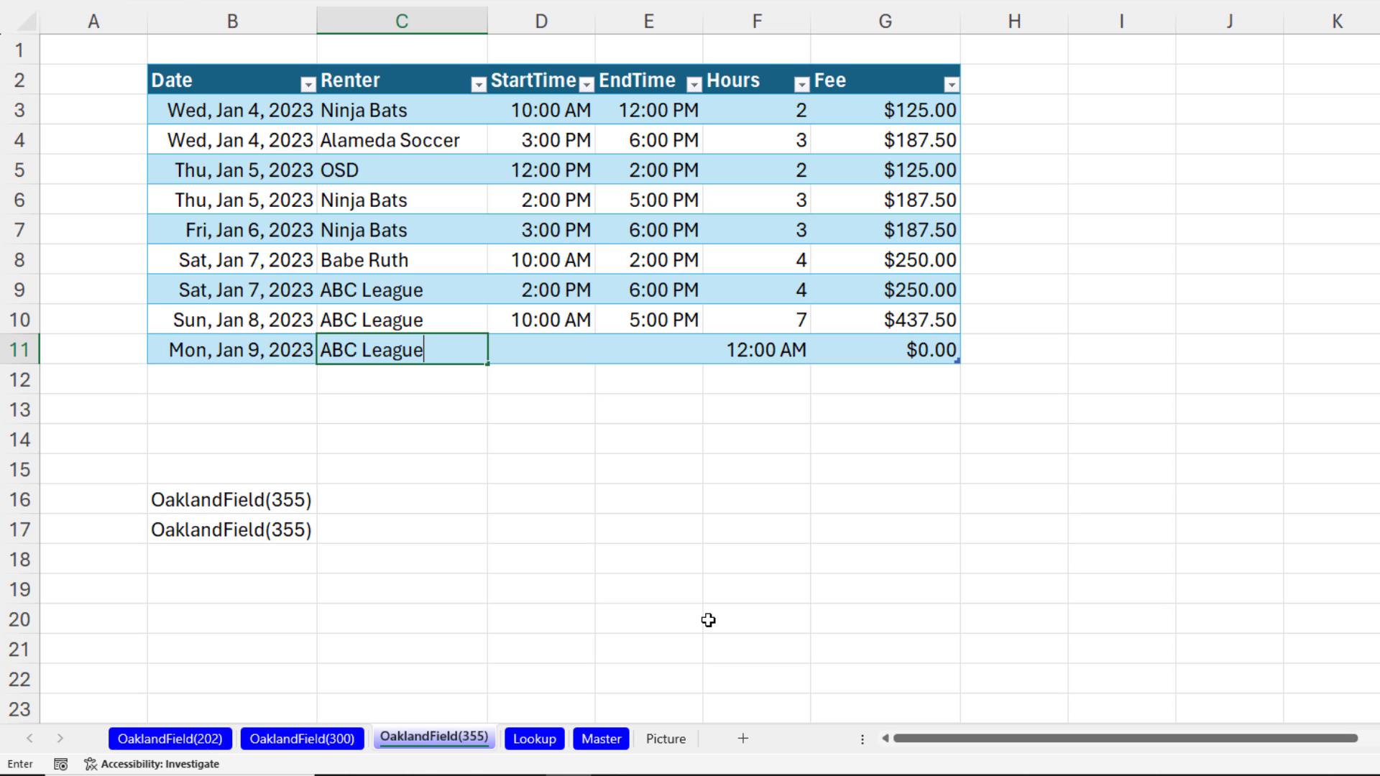
pyautogui.press('Tab')
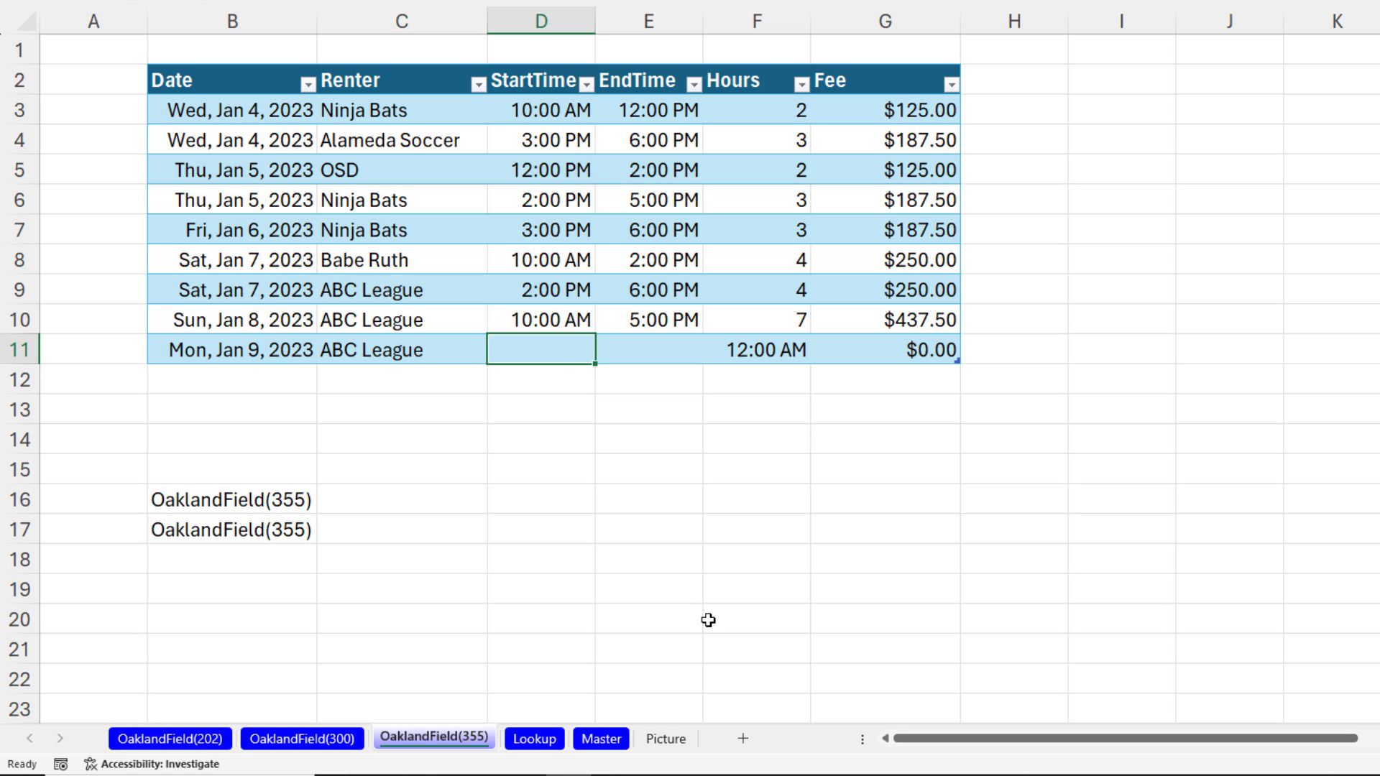
pyautogui.write('2 p')
pyautogui.press('Tab')
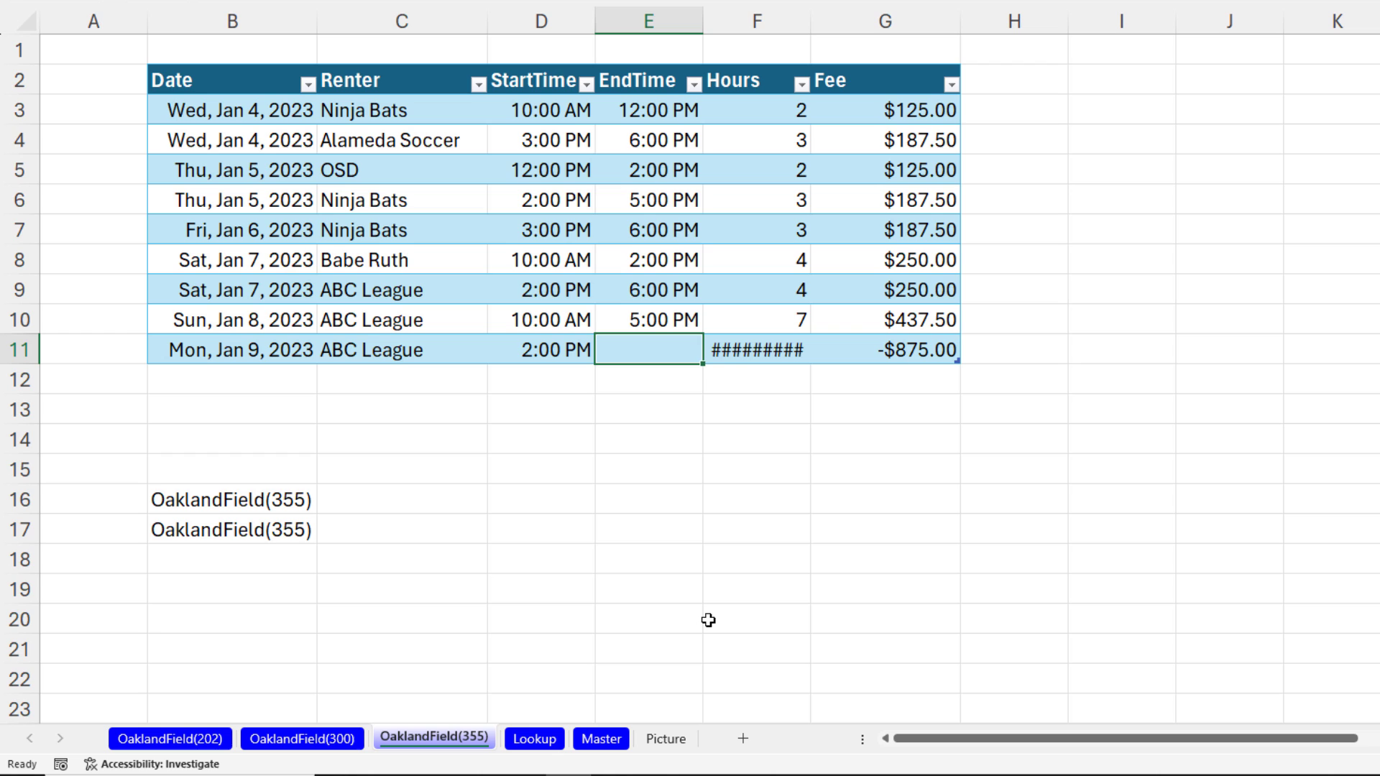
pyautogui.write('6 p')
pyautogui.press('Tab')
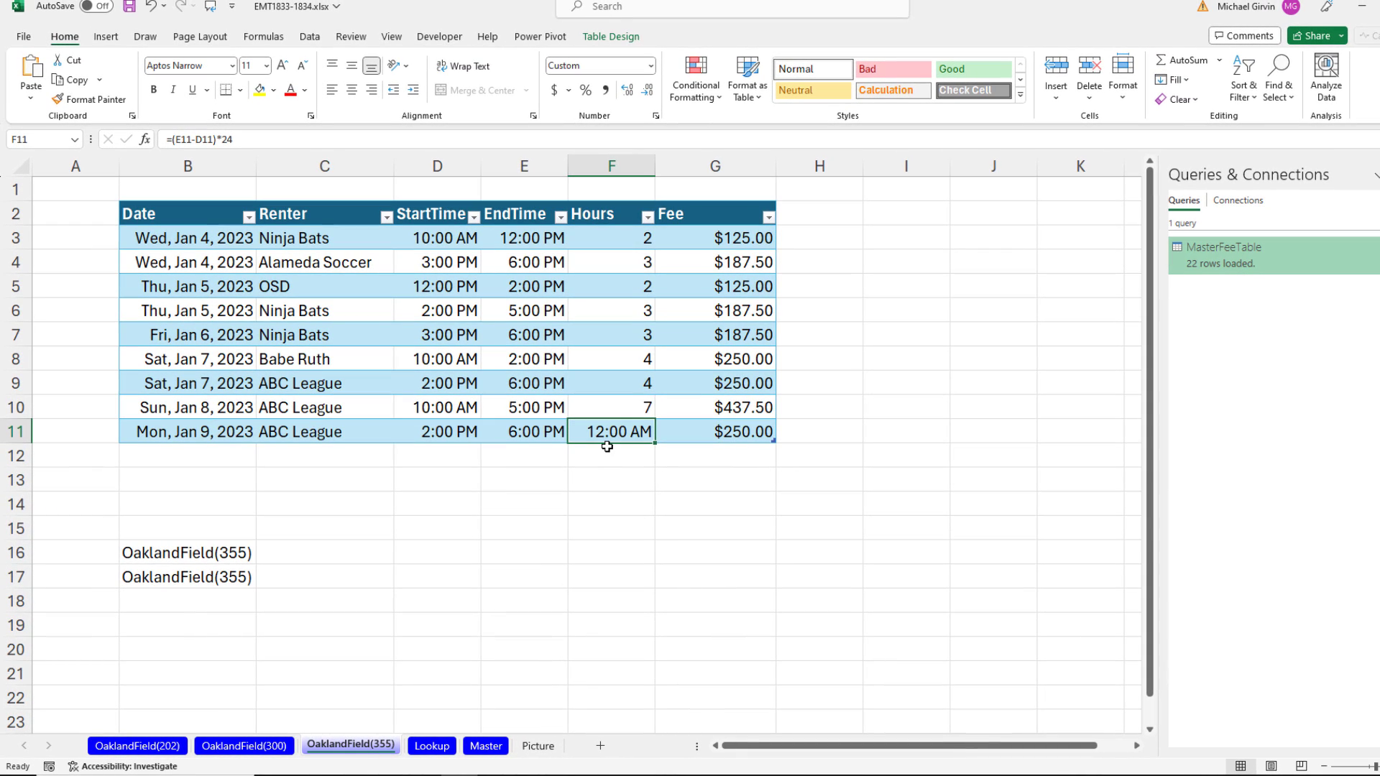
pyautogui.click(648, 67)
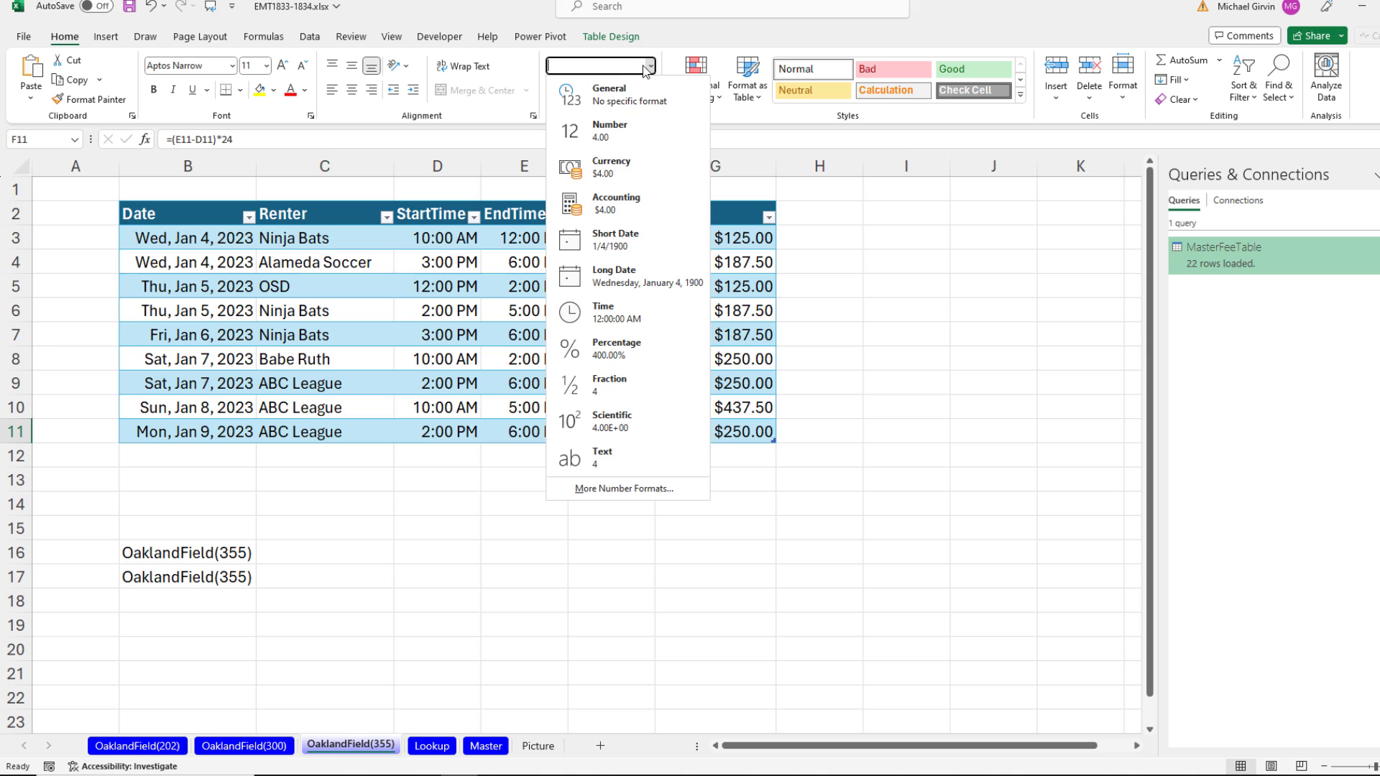
pyautogui.click(608, 92)
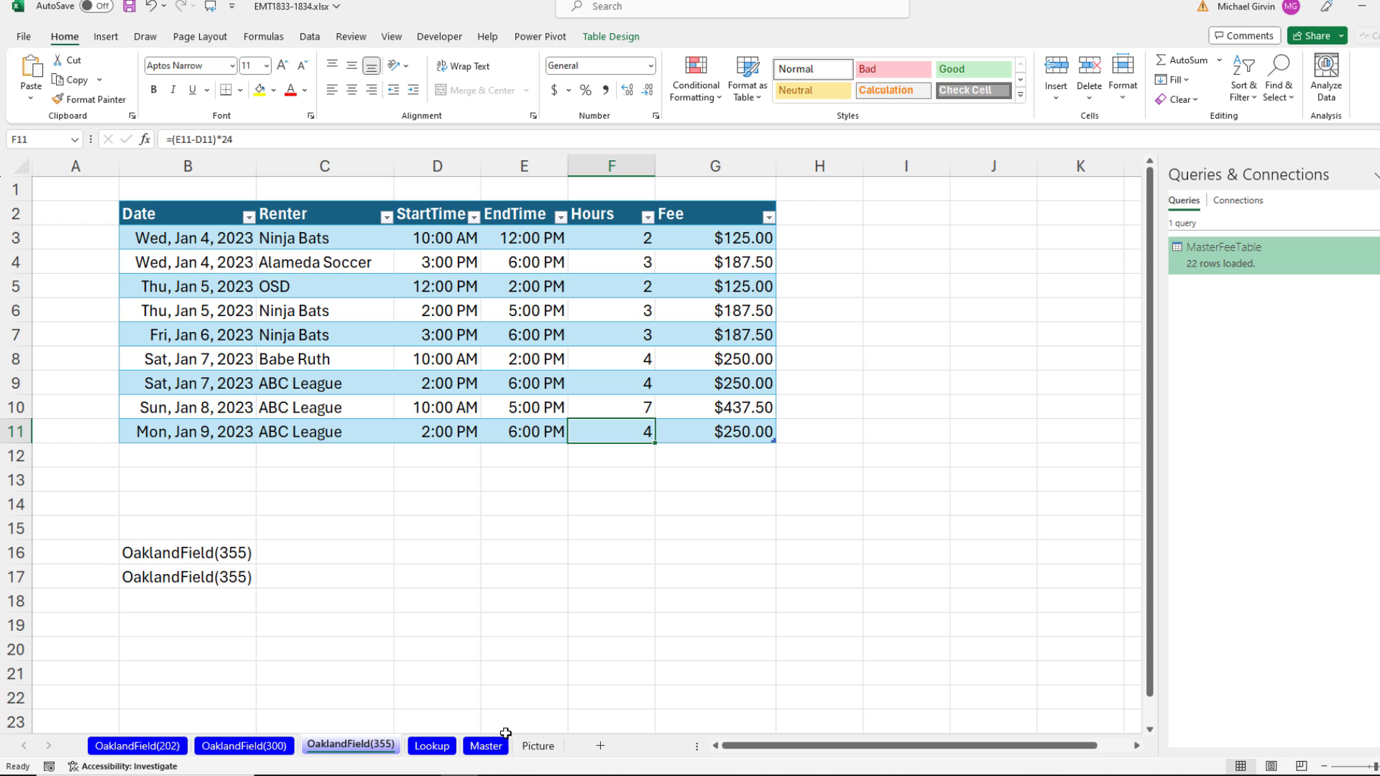
# - Refresh the Master query table, then the PivotTable, bringing ABC League to $937.50
pyautogui.click(487, 746)
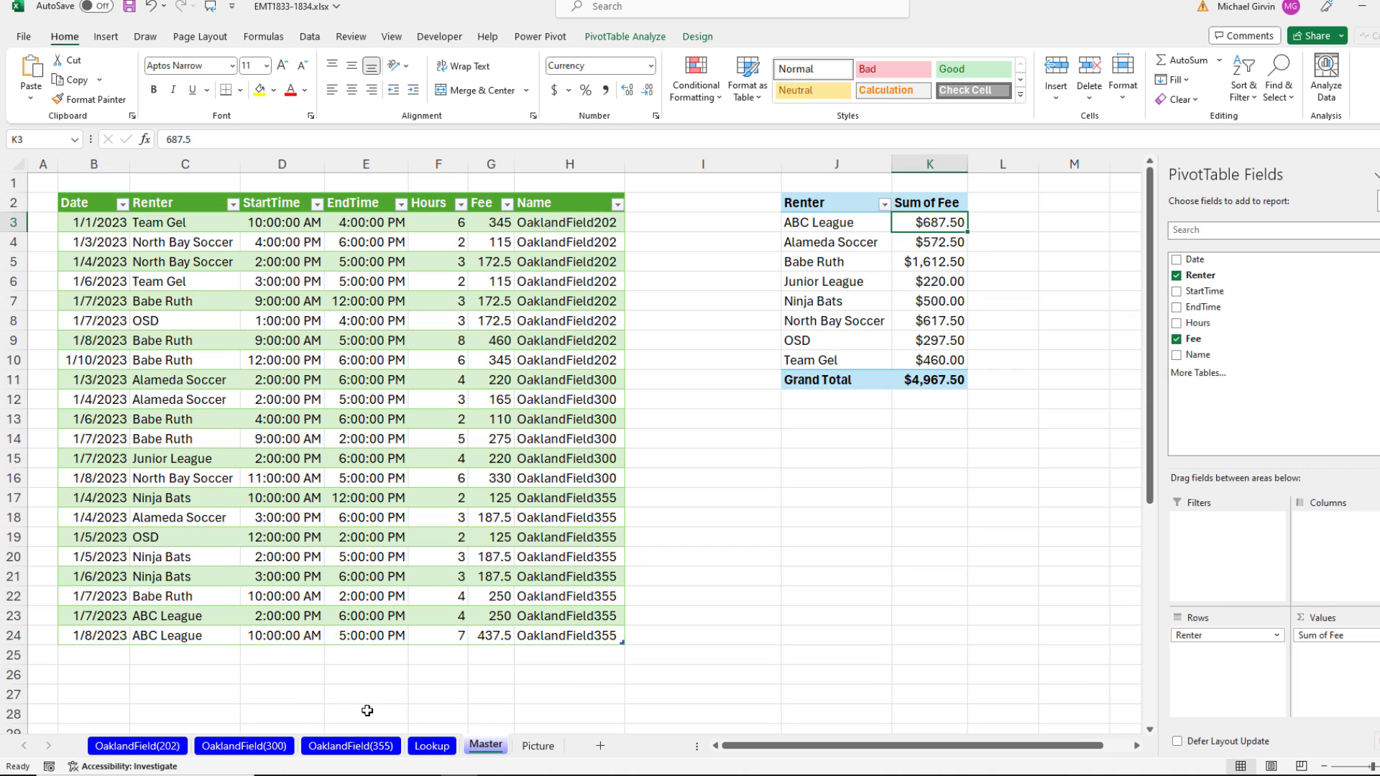
pyautogui.rightClick(437, 322)
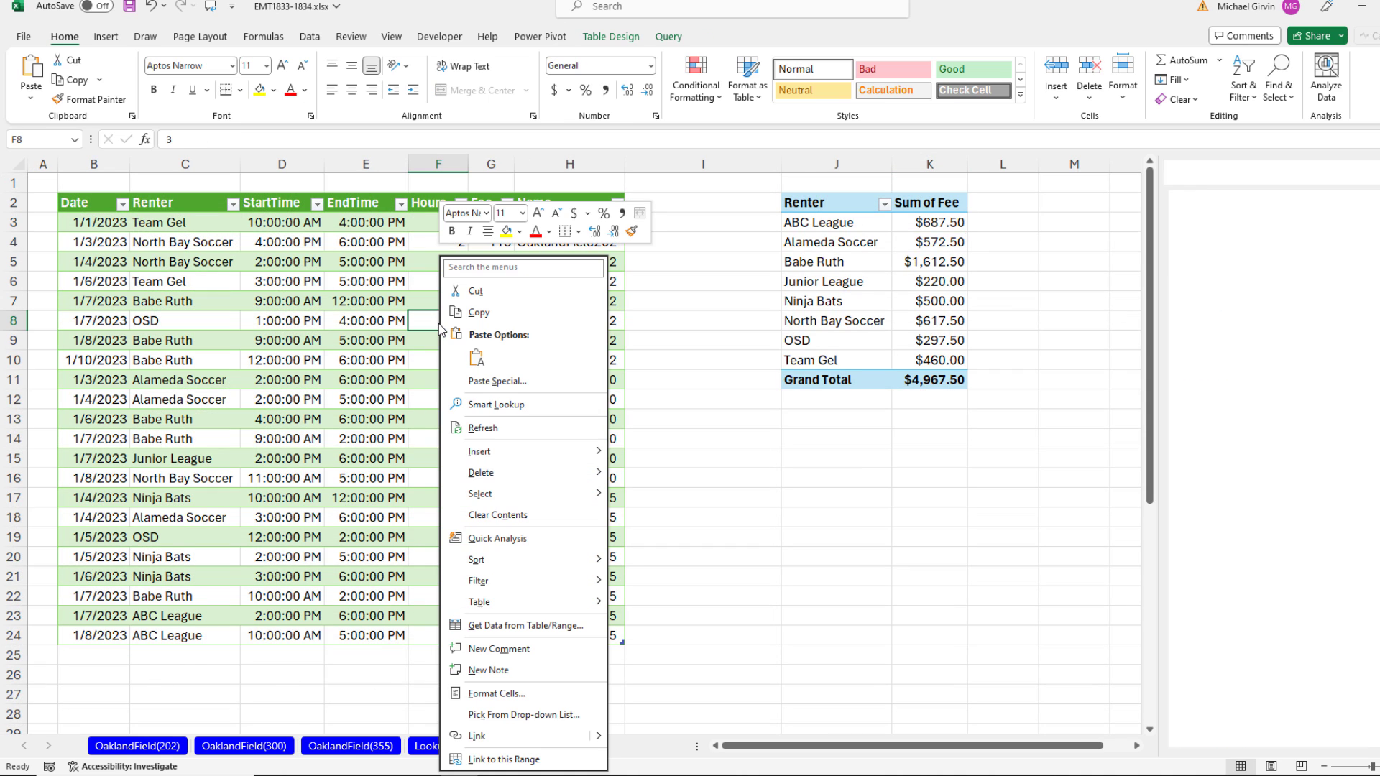
pyautogui.click(483, 427)
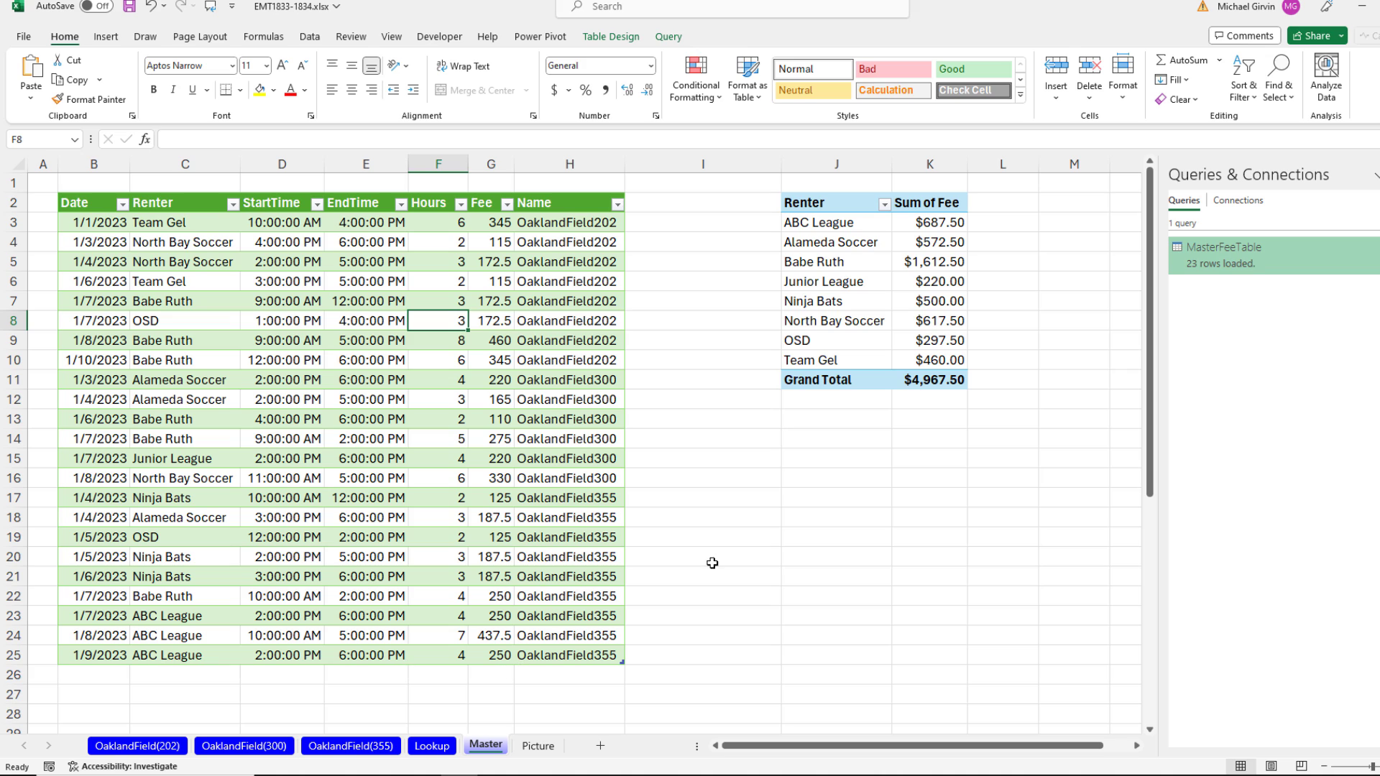
pyautogui.rightClick(911, 225)
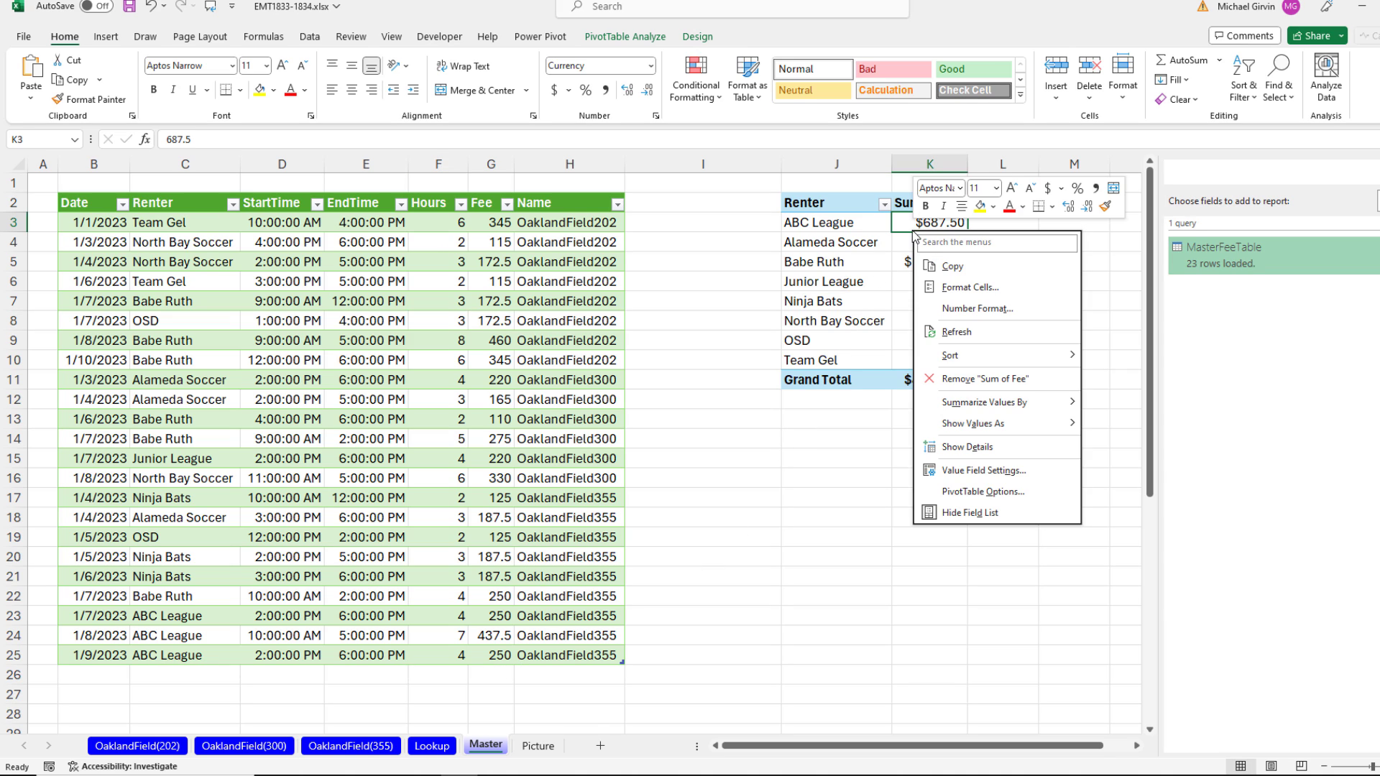
pyautogui.click(956, 333)
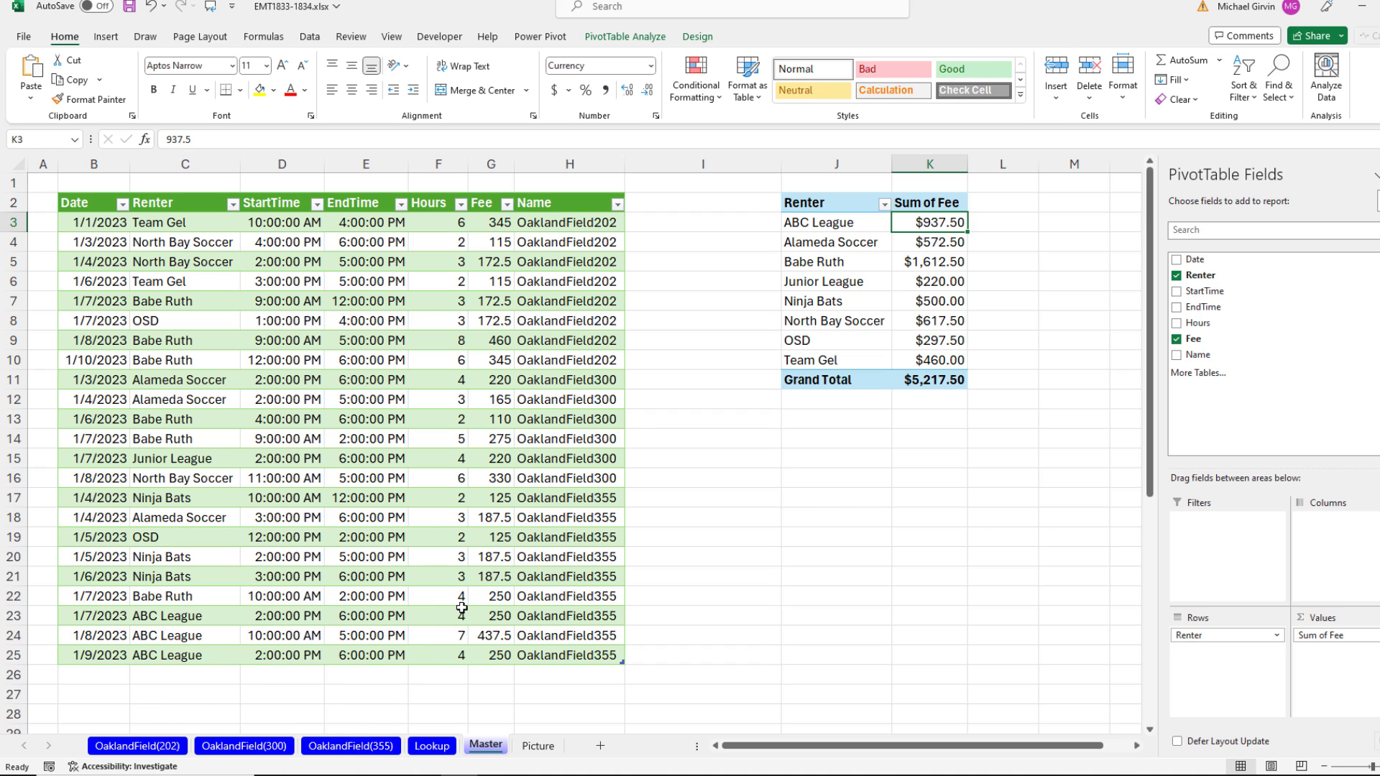
# - Select A1:L27 on Master, Clear All, and confirm removing the query's loaded data
pyautogui.moveTo(41, 184); pyautogui.dragTo(989, 686)
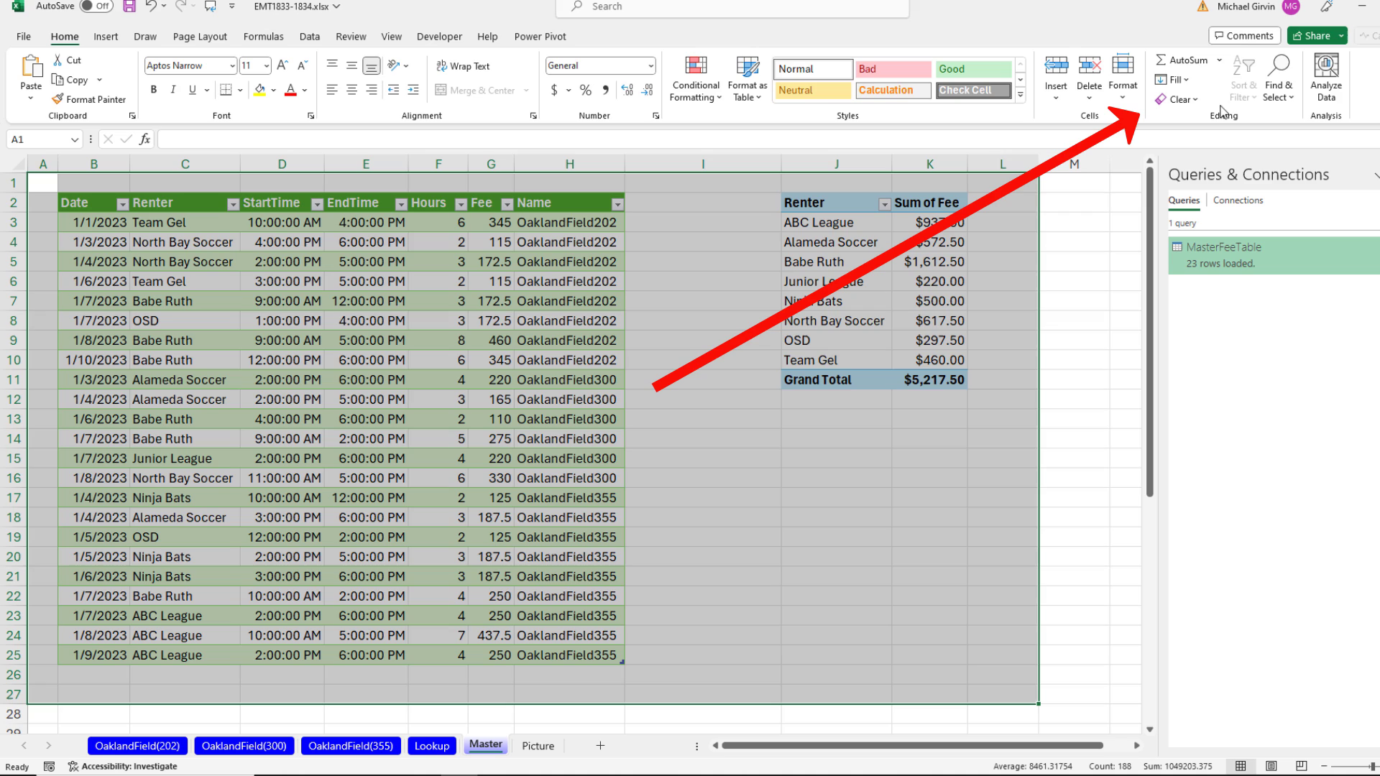
pyautogui.click(1197, 98)
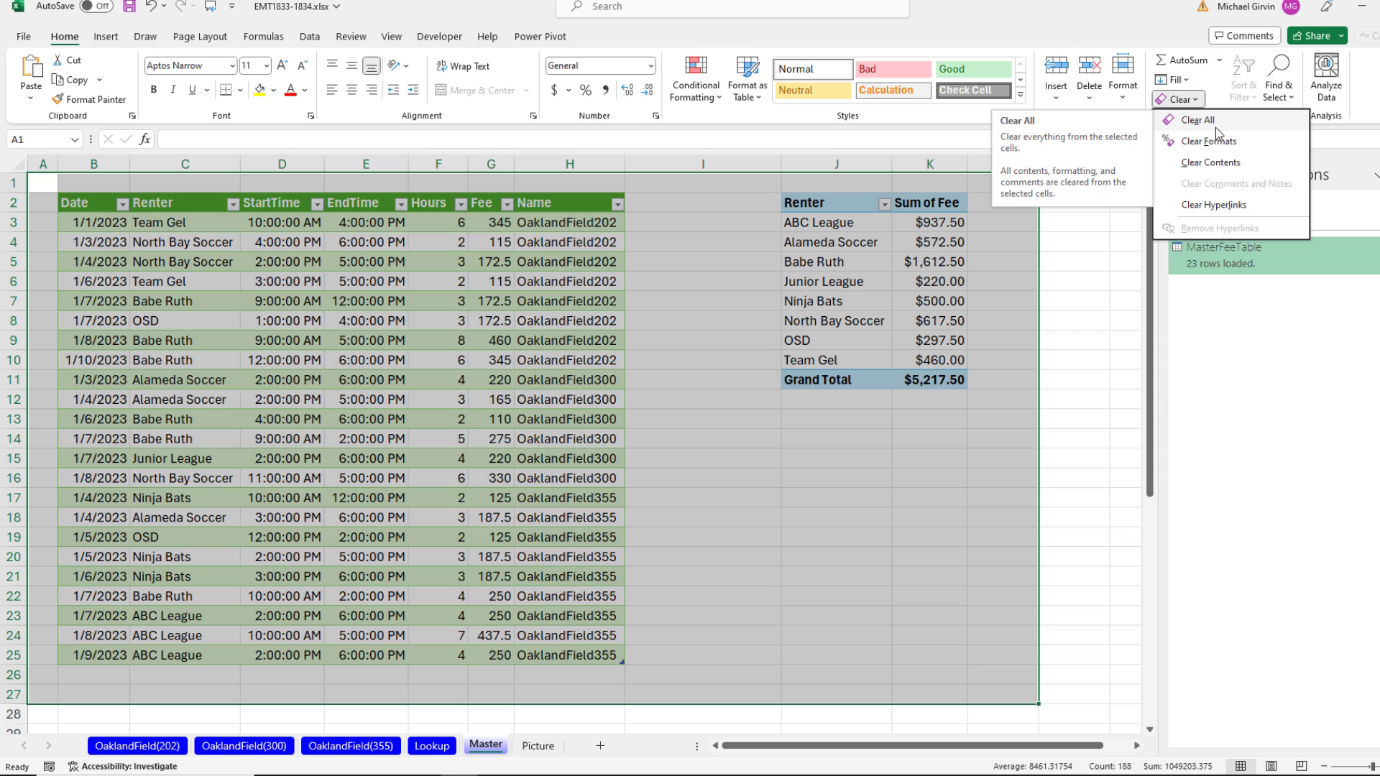
pyautogui.press('Escape')
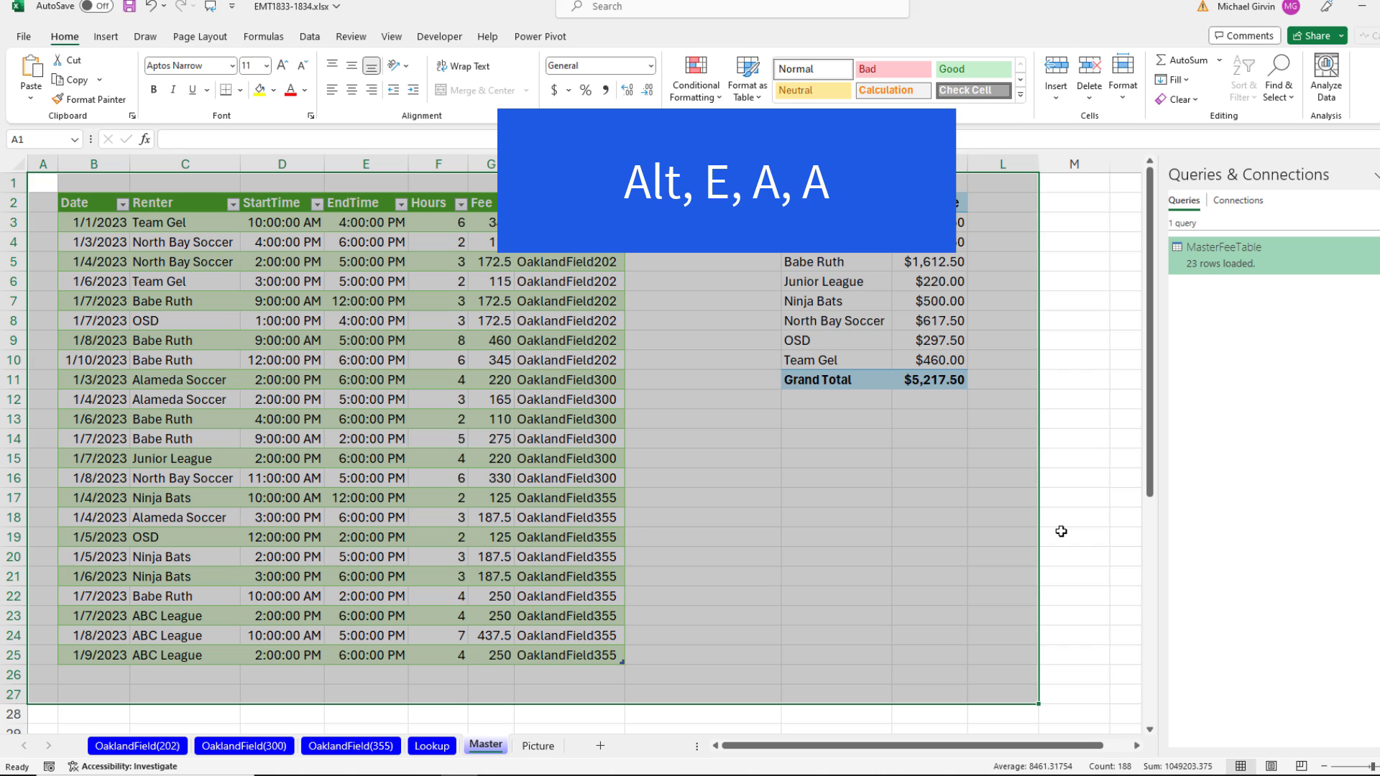
pyautogui.press('alt')
pyautogui.press('e')
pyautogui.press('a')
pyautogui.press('a')
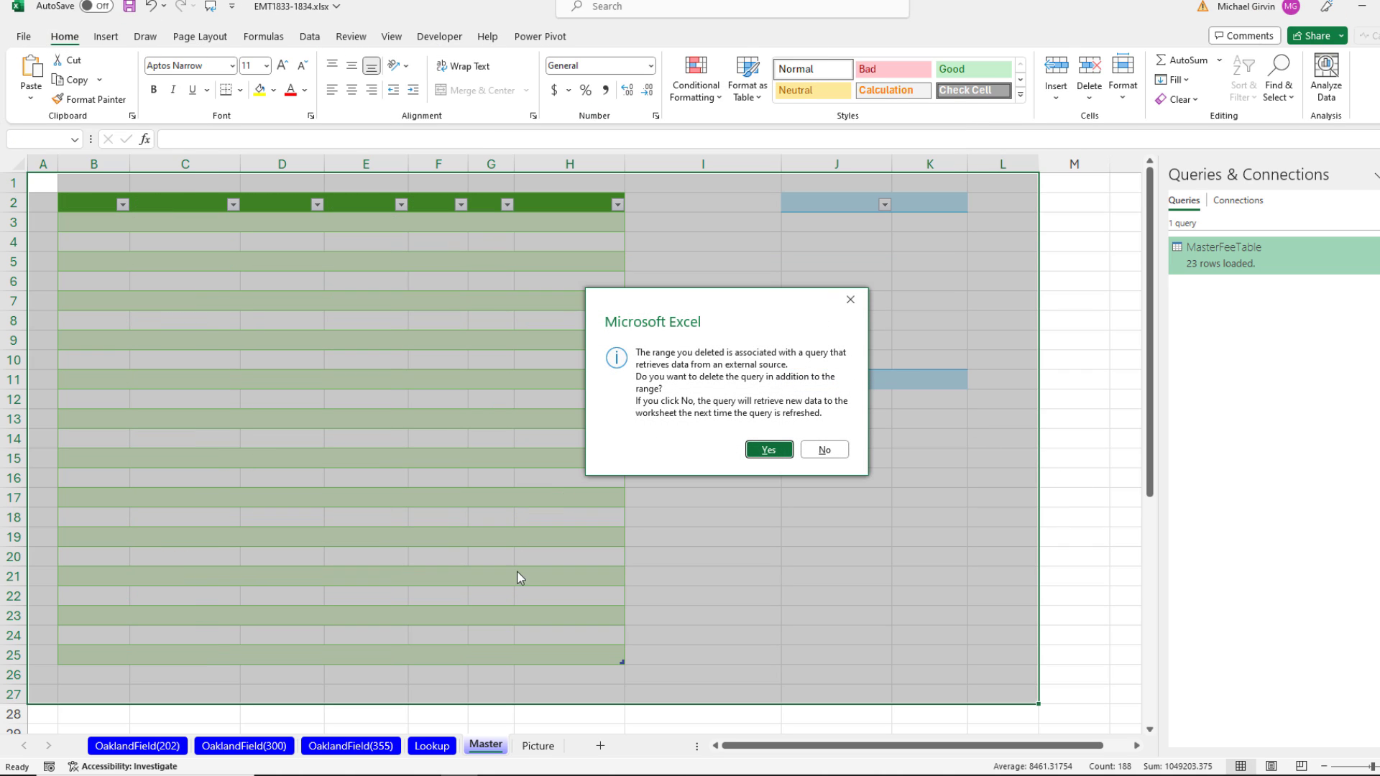
pyautogui.click(769, 450)
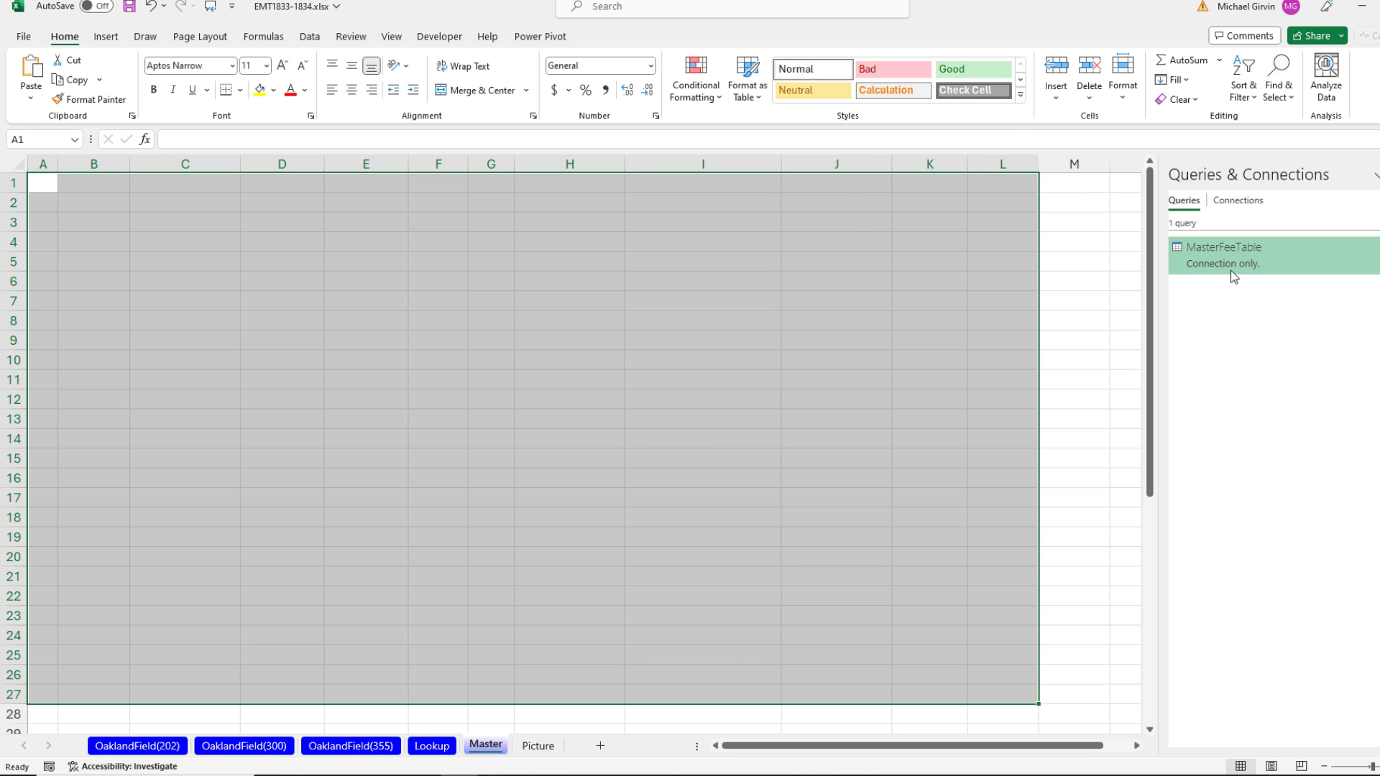
# - Load the MasterFeeTable query as a PivotTable Report at Master!$B$2
pyautogui.moveTo(1232, 263)
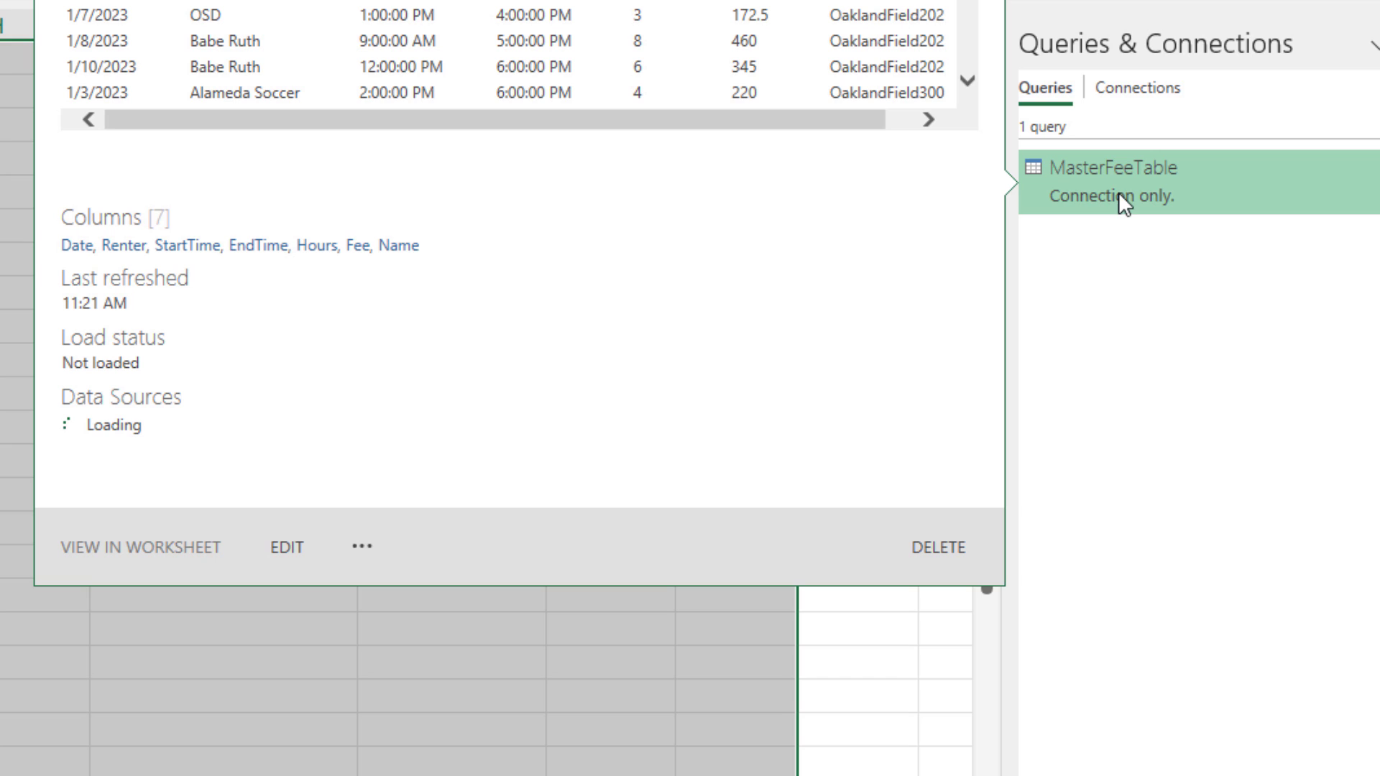
pyautogui.rightClick(1119, 186)
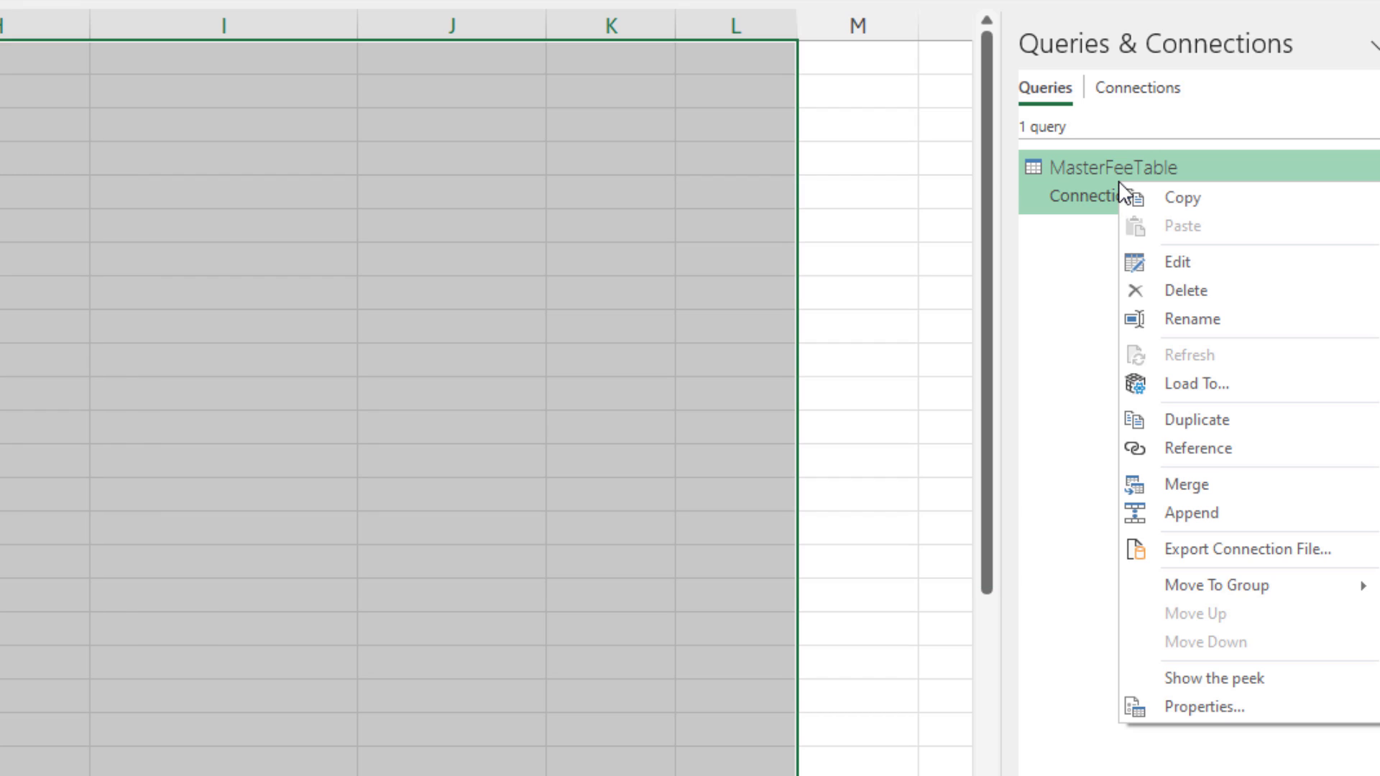
pyautogui.click(1196, 385)
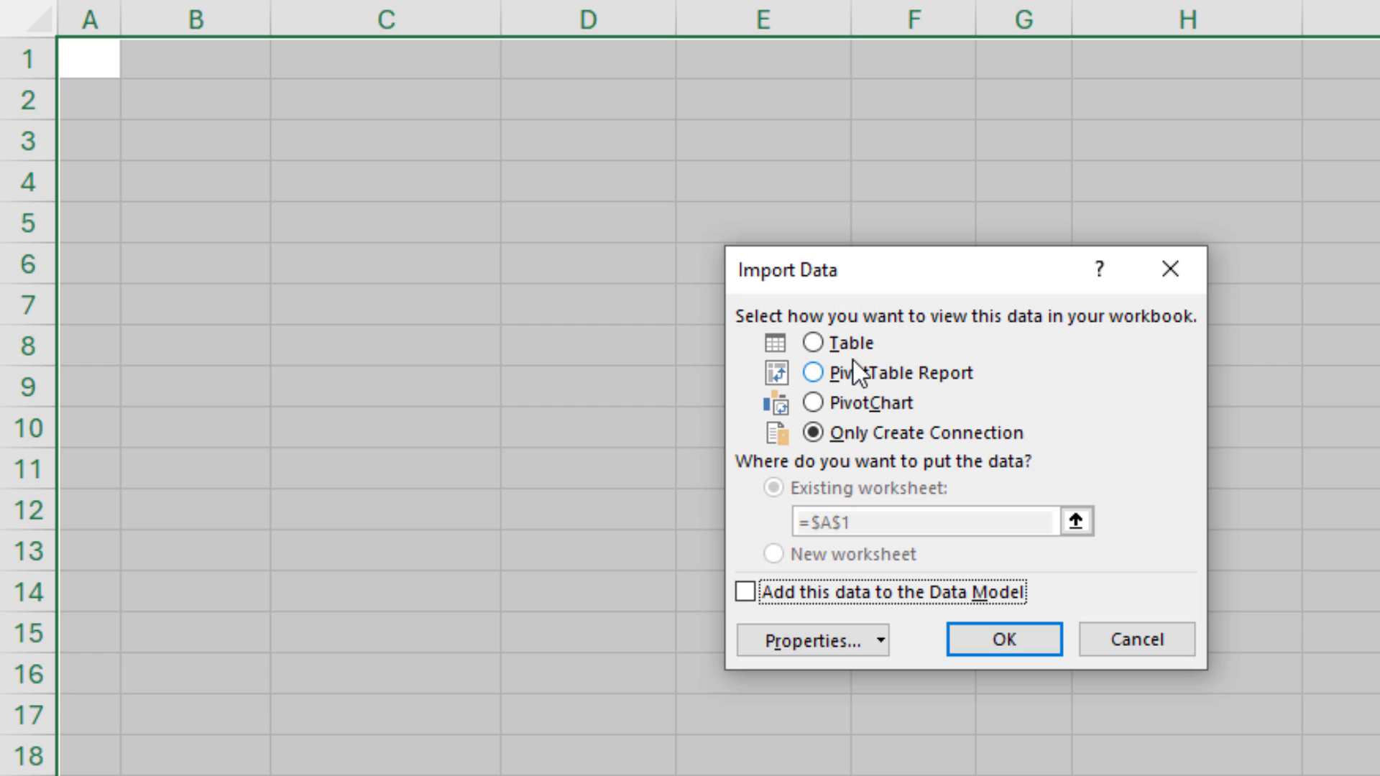
pyautogui.click(818, 374)
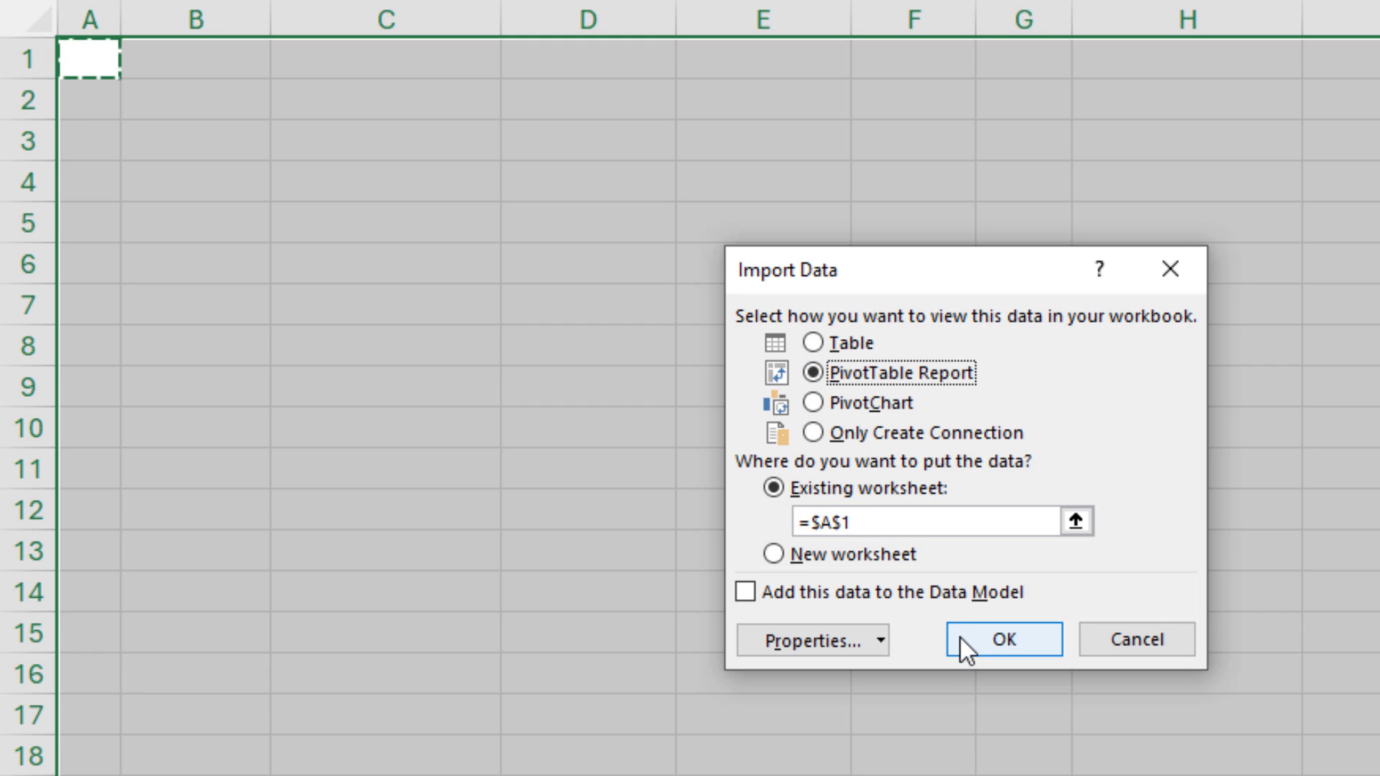
pyautogui.click(259, 99)
pyautogui.click(1010, 636)
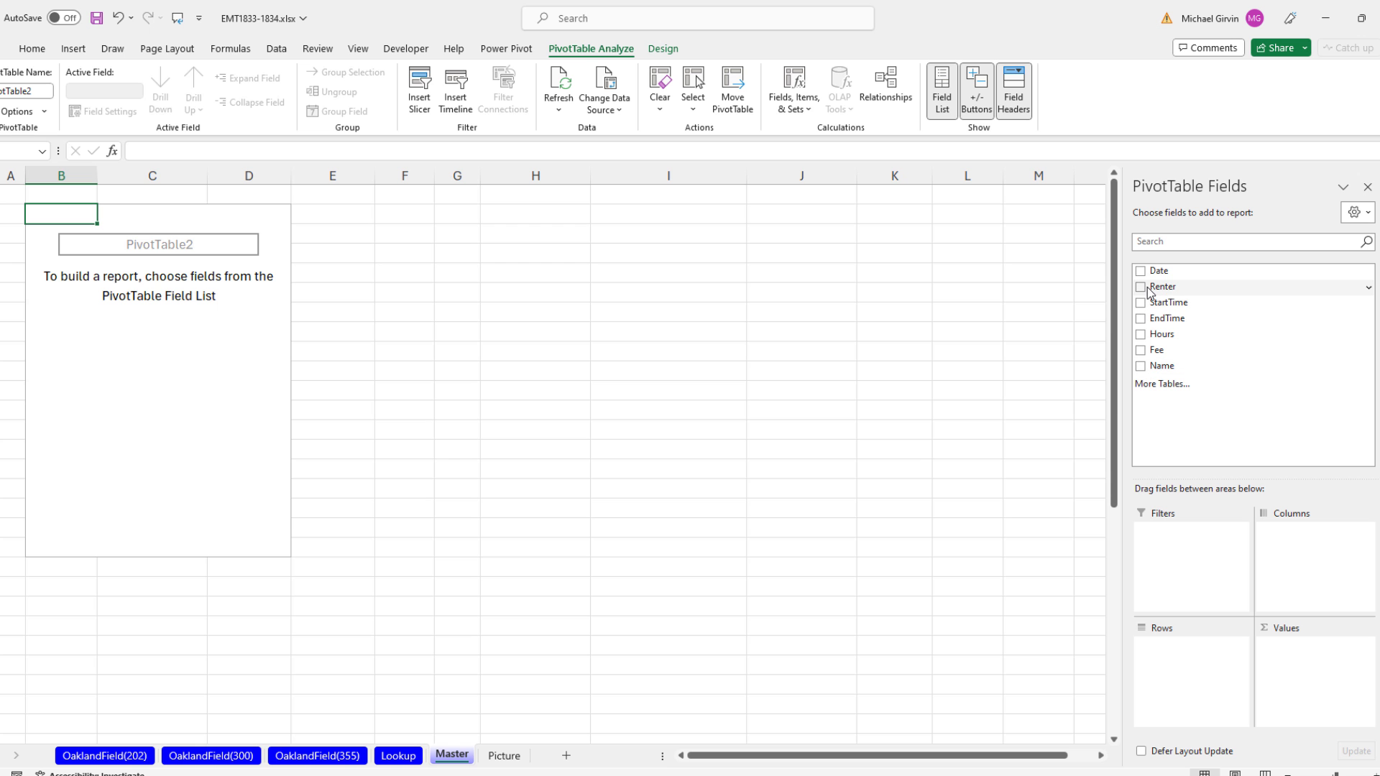
# - Sum Fee by Renter in the new PivotTable and format the values as Currency
pyautogui.moveTo(1148, 289); pyautogui.dragTo(1190, 679)
pyautogui.moveTo(1157, 350); pyautogui.dragTo(1265, 669)
pyautogui.rightClick(188, 233)
pyautogui.click(238, 323)
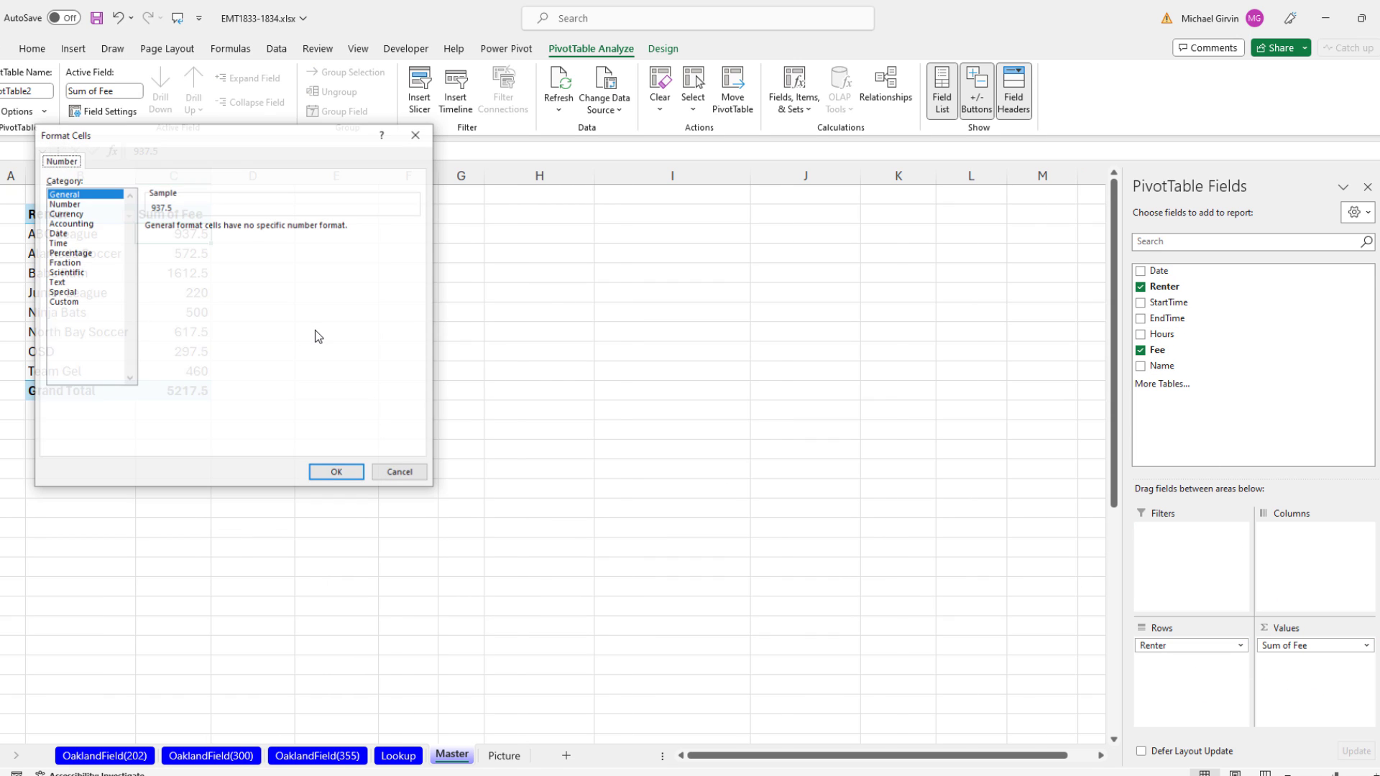
pyautogui.press('c')
pyautogui.press('Return')
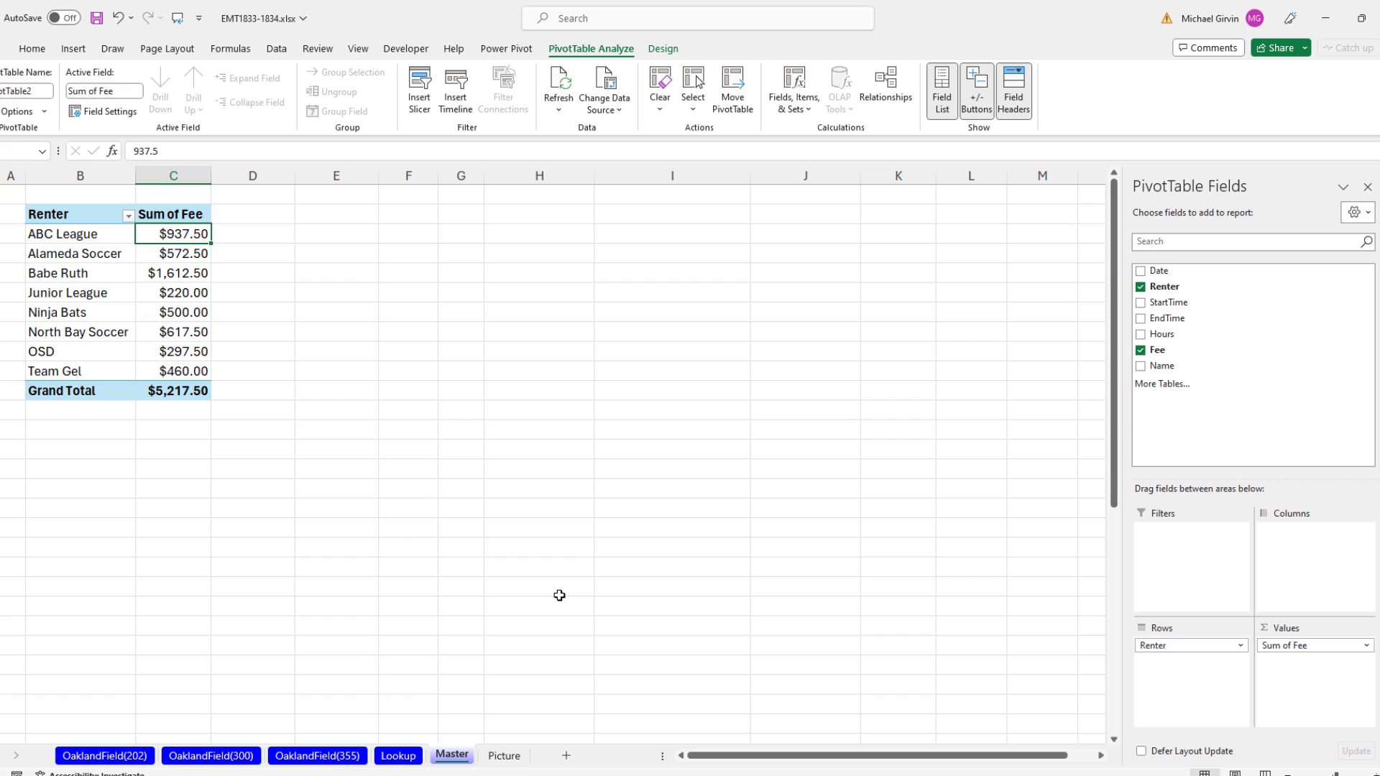
# - Add a Jan 10 booking row, copying ABC League, 2:00 PM and 6:00 PM from the row above
pyautogui.click(345, 762)
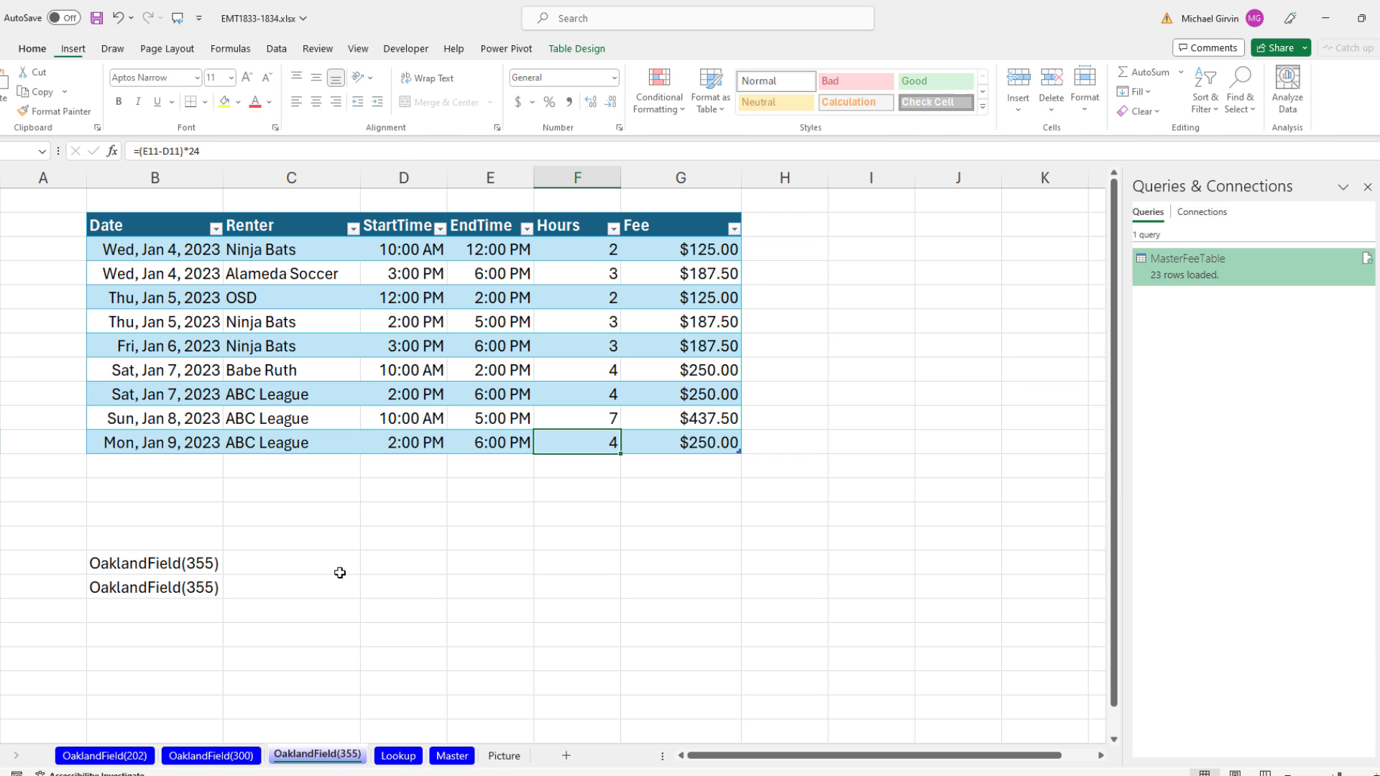
pyautogui.click(176, 467)
pyautogui.write('1/10')
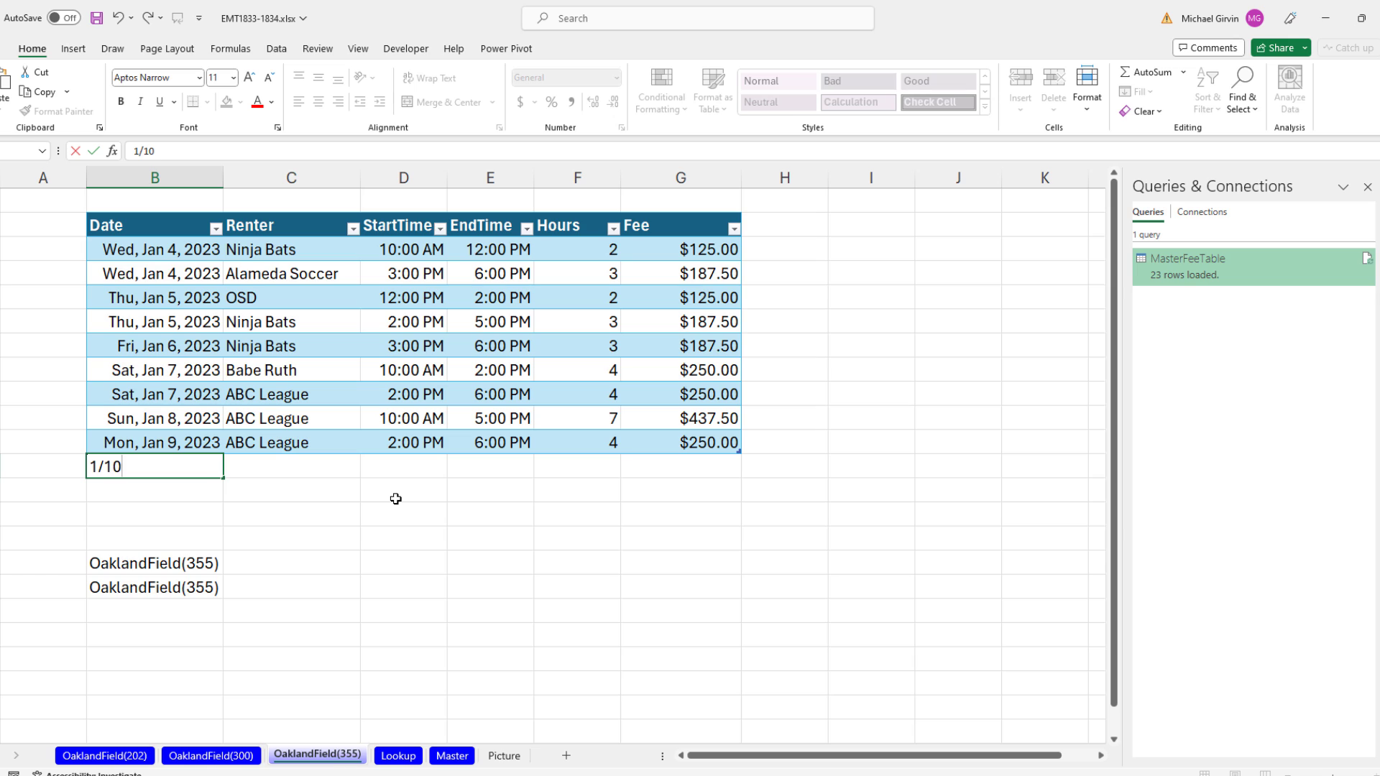
pyautogui.press('Tab')
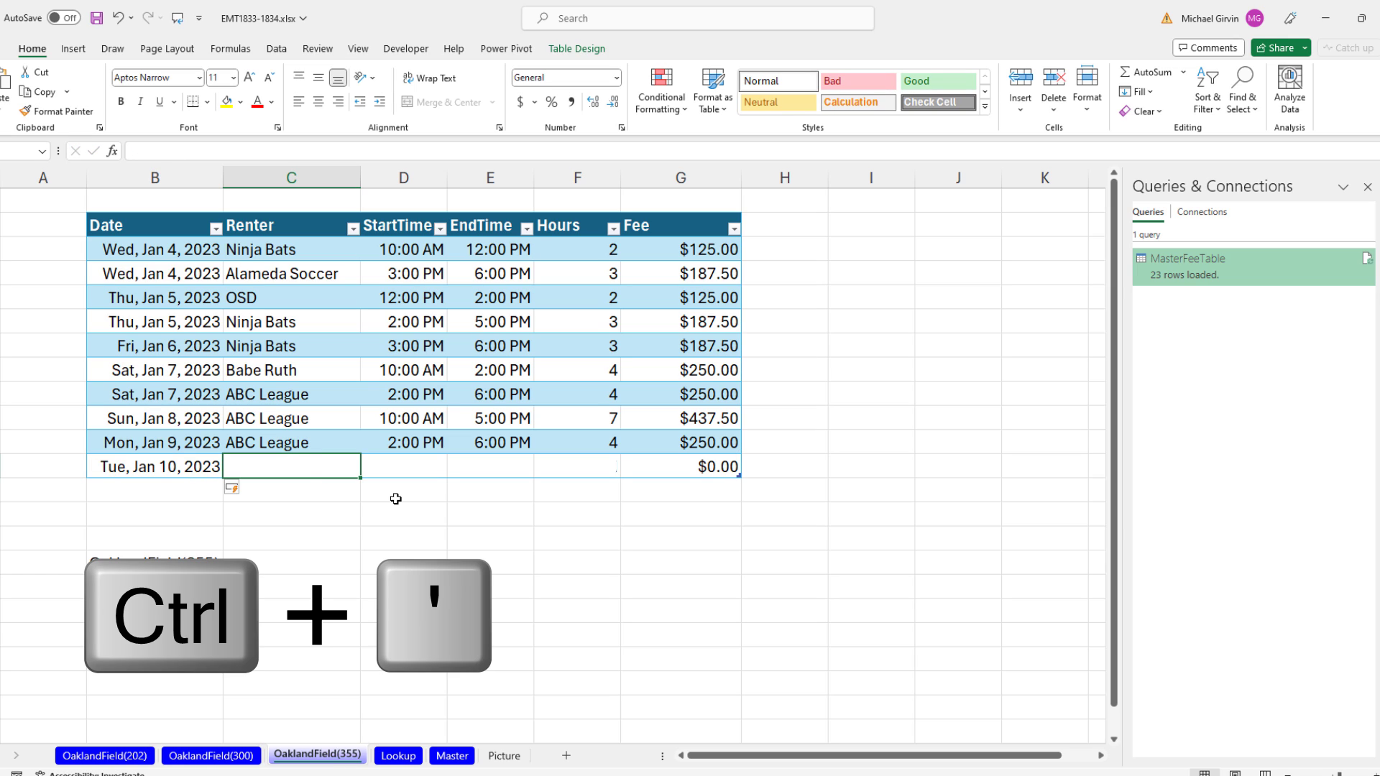
pyautogui.hotkey('ctrl', "'")
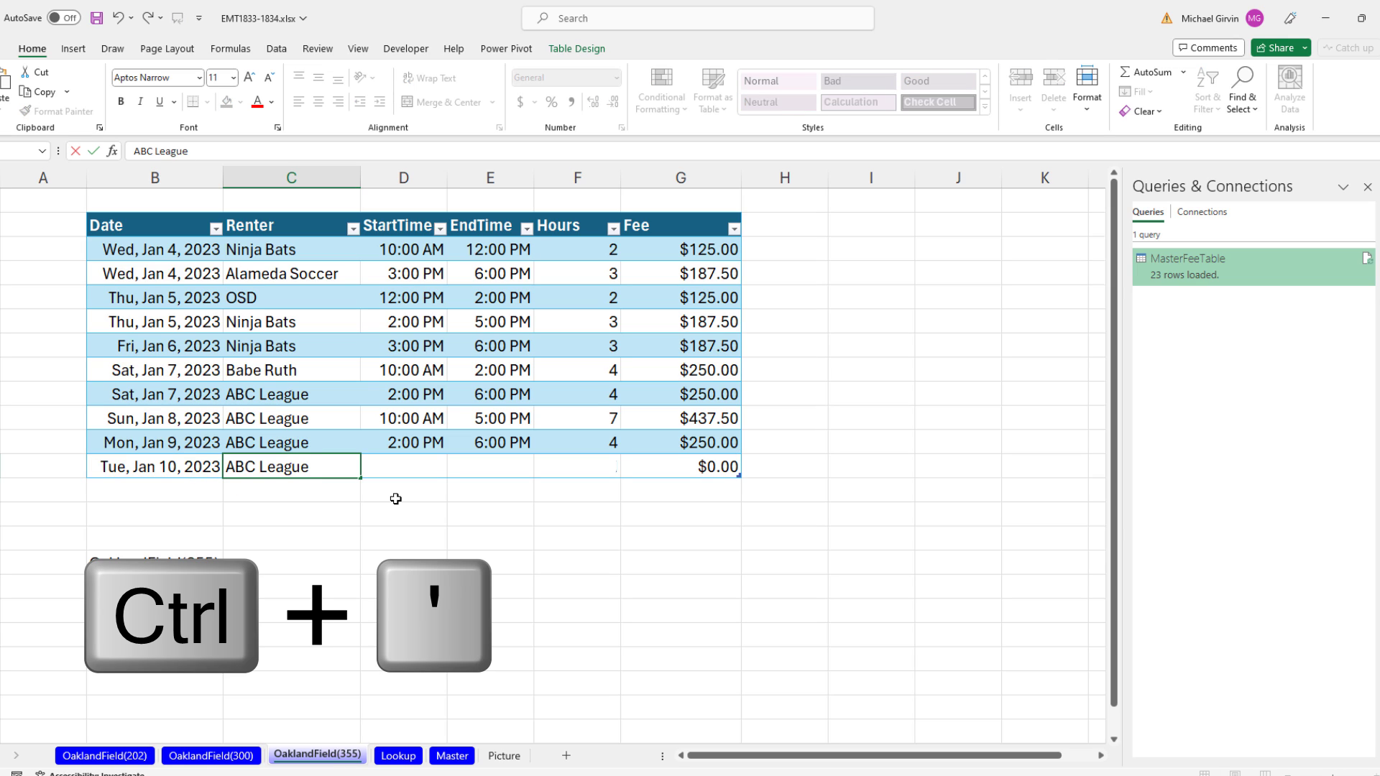
pyautogui.press('Tab')
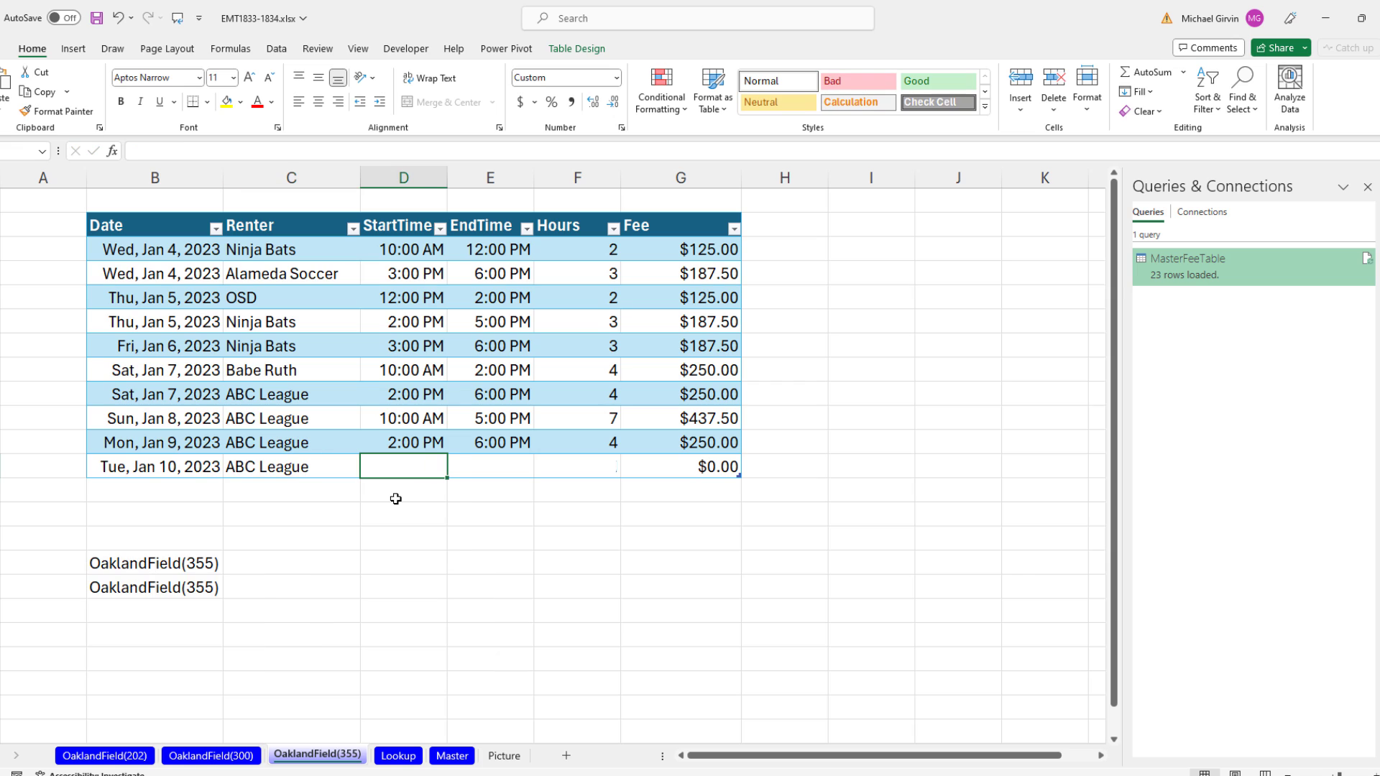
pyautogui.hotkey('ctrl', "'")
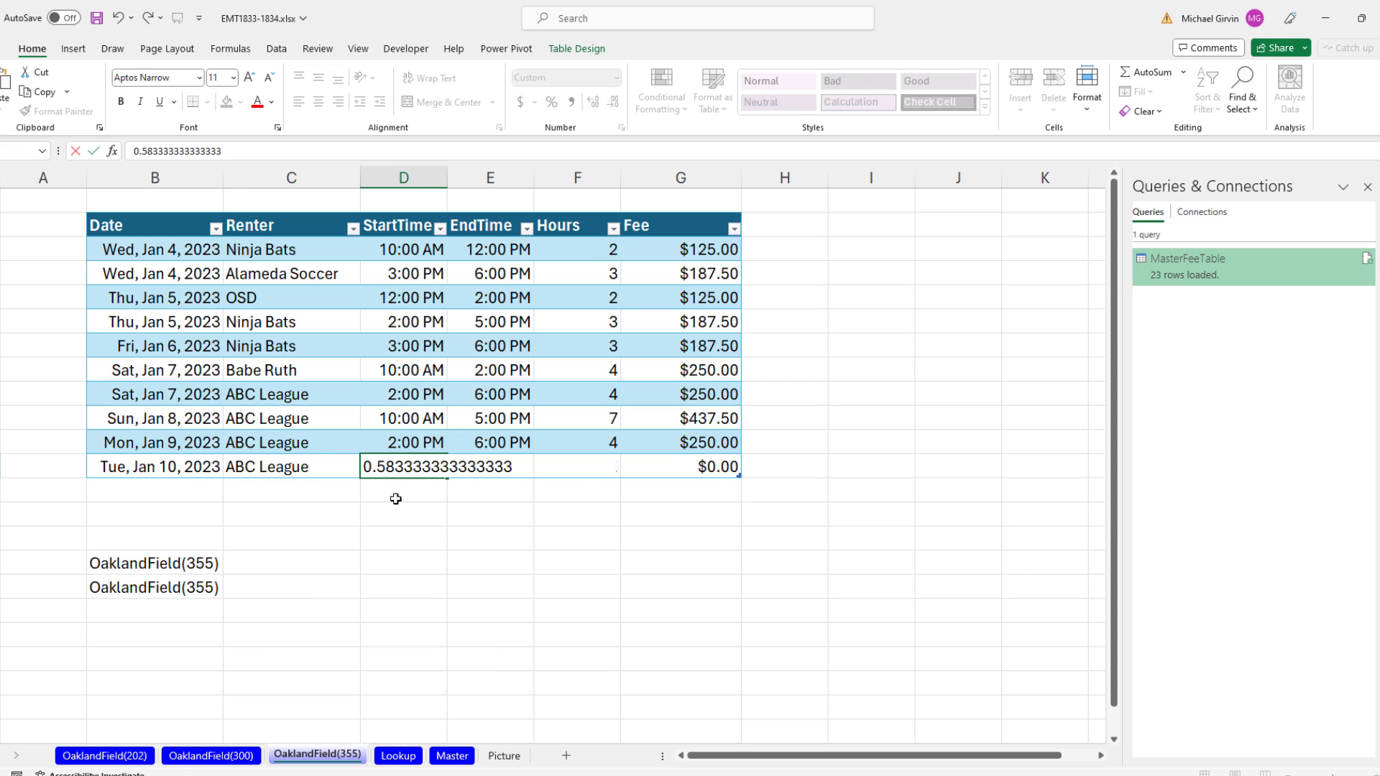
pyautogui.press('Tab')
pyautogui.hotkey('ctrl', "'")
pyautogui.press('Tab')
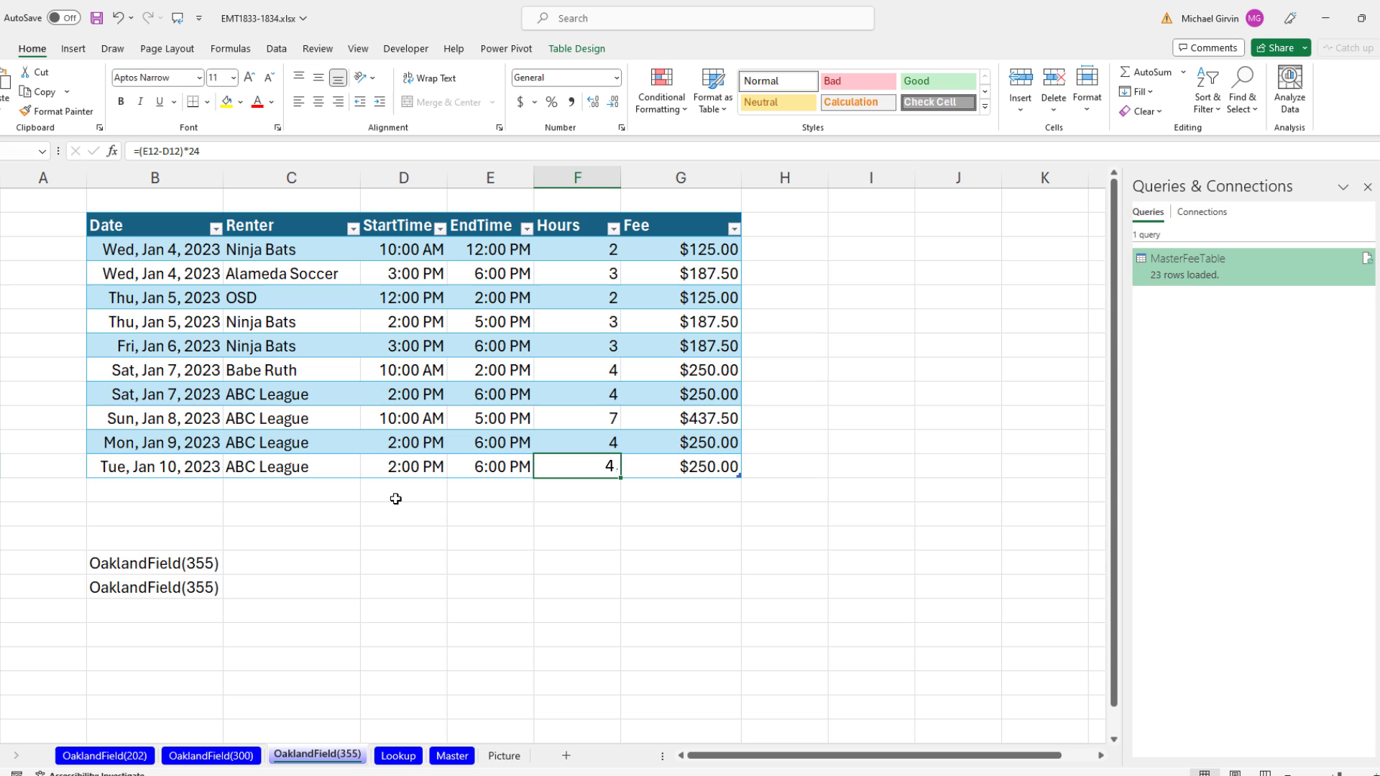
# - Refresh the PivotTable on Master and check ABC League's new $1,187.50 total
pyautogui.click(453, 756)
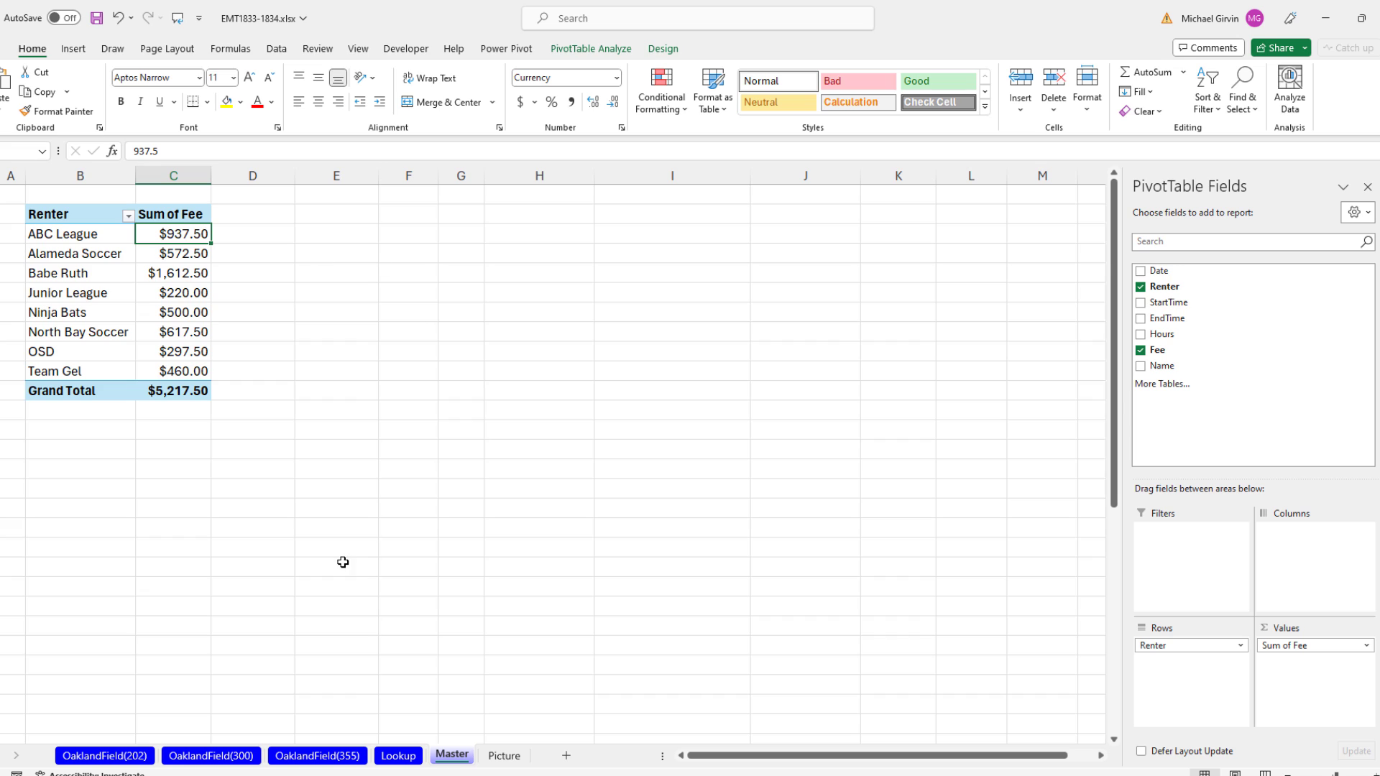
pyautogui.rightClick(164, 298)
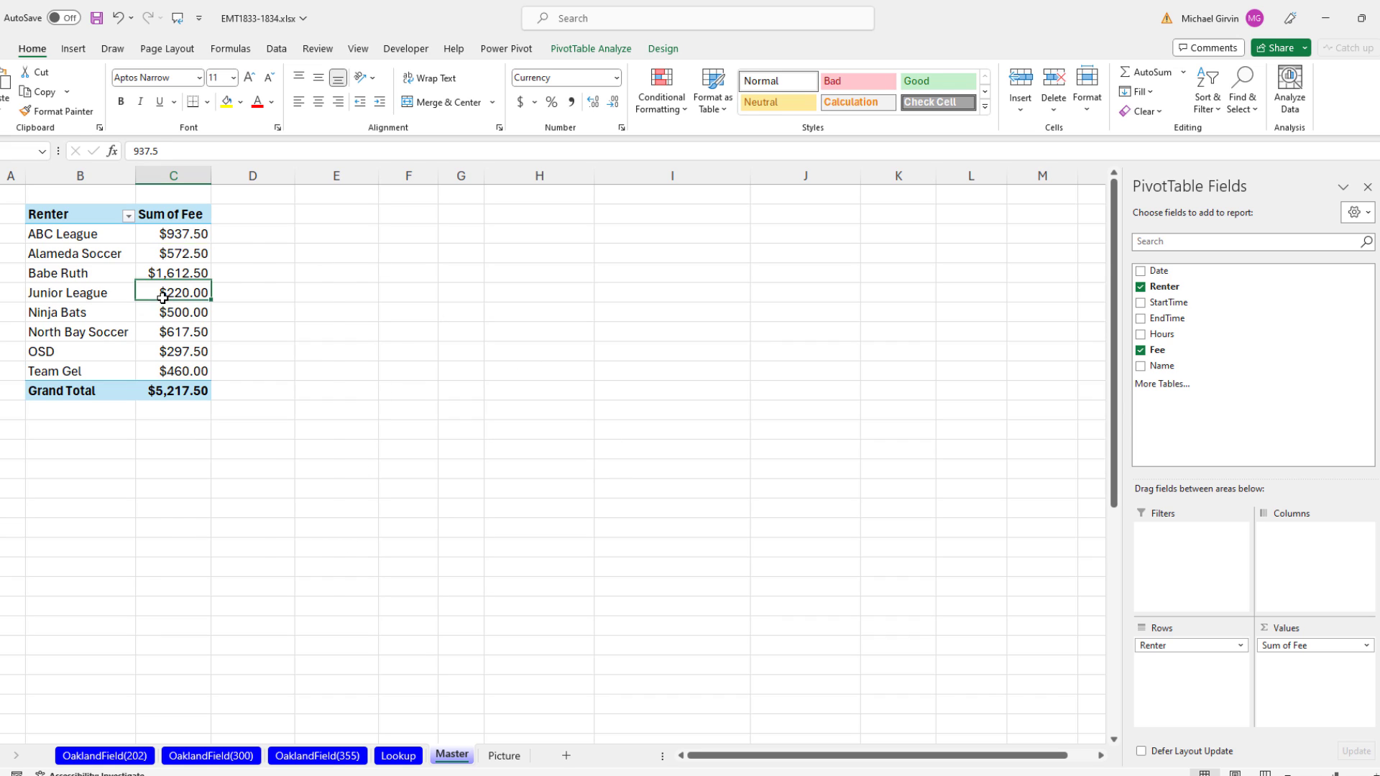
pyautogui.click(202, 400)
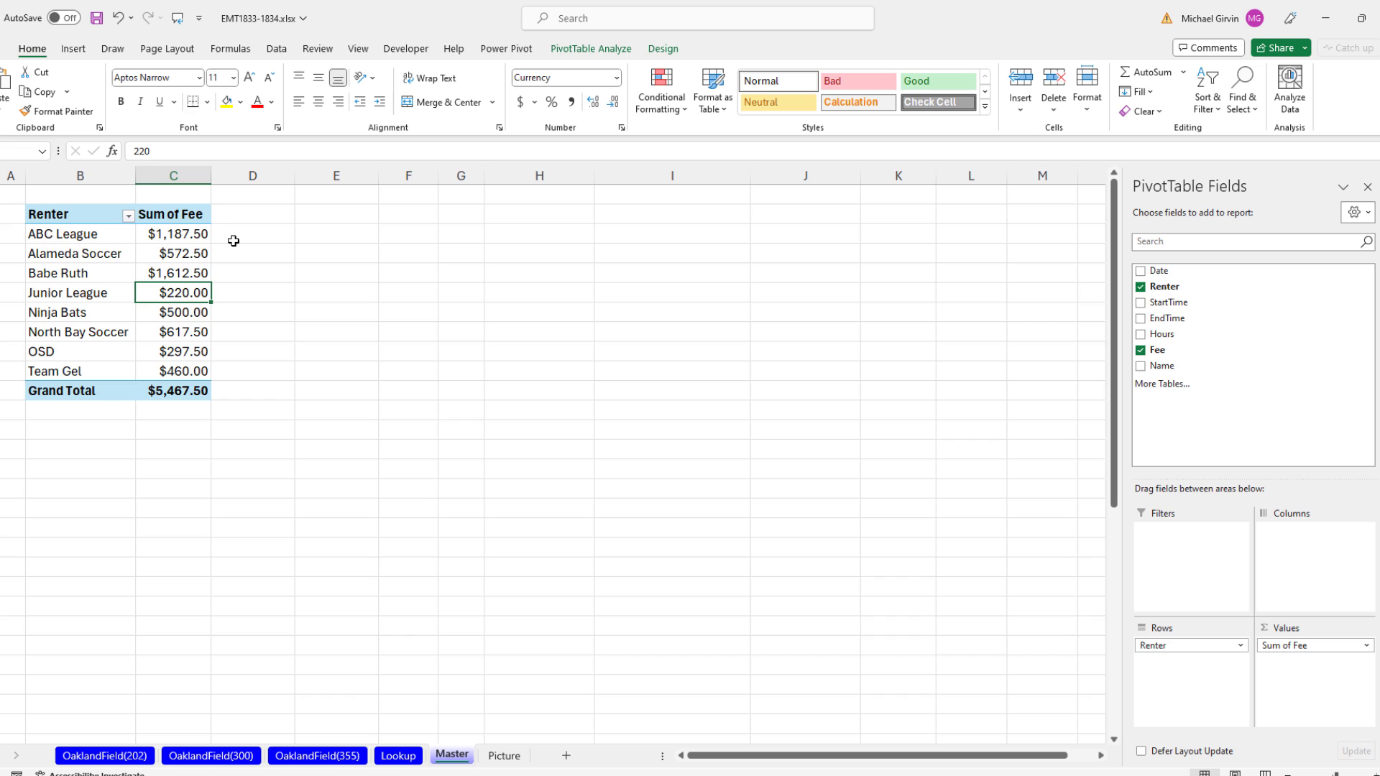
pyautogui.click(196, 236)
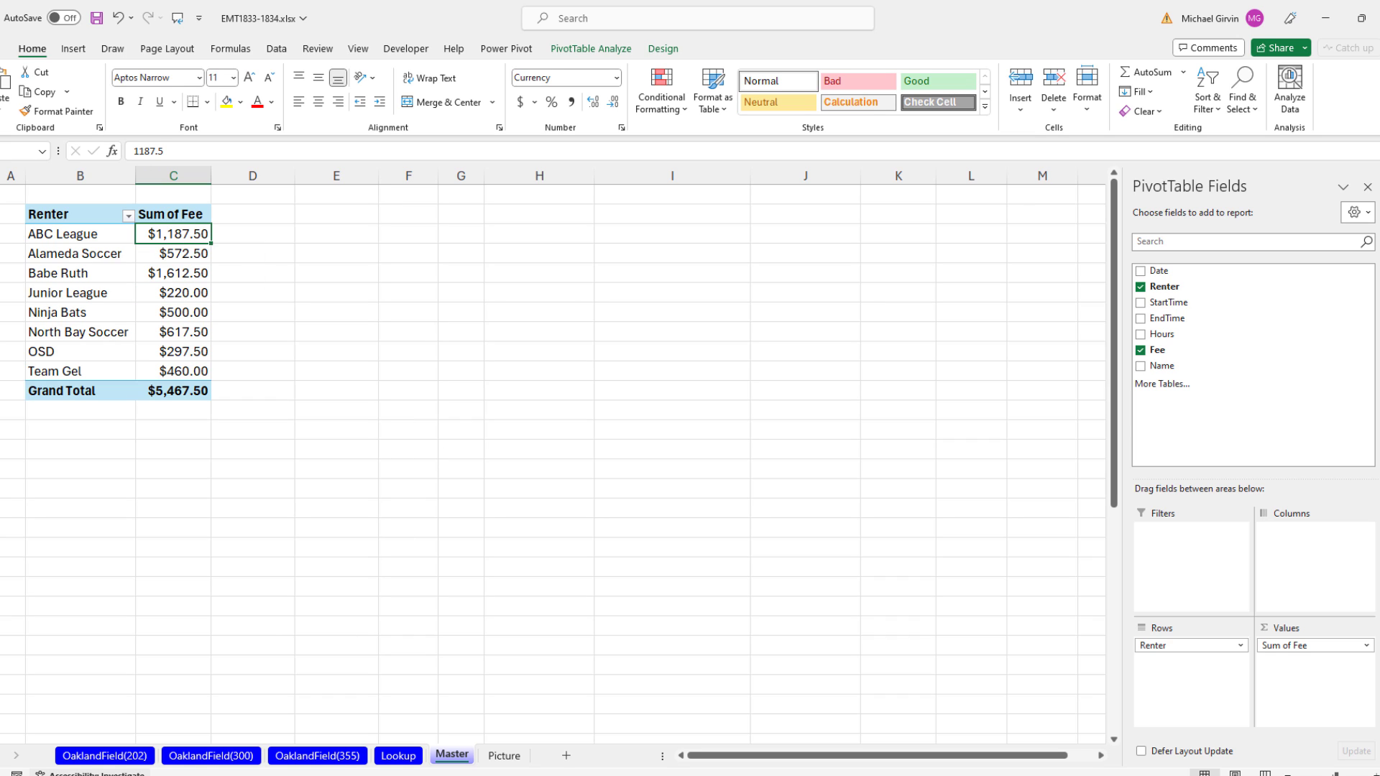
# - Review the OaklandField(202), (300) and (355) sheets, then return to Master
pyautogui.click(102, 762)
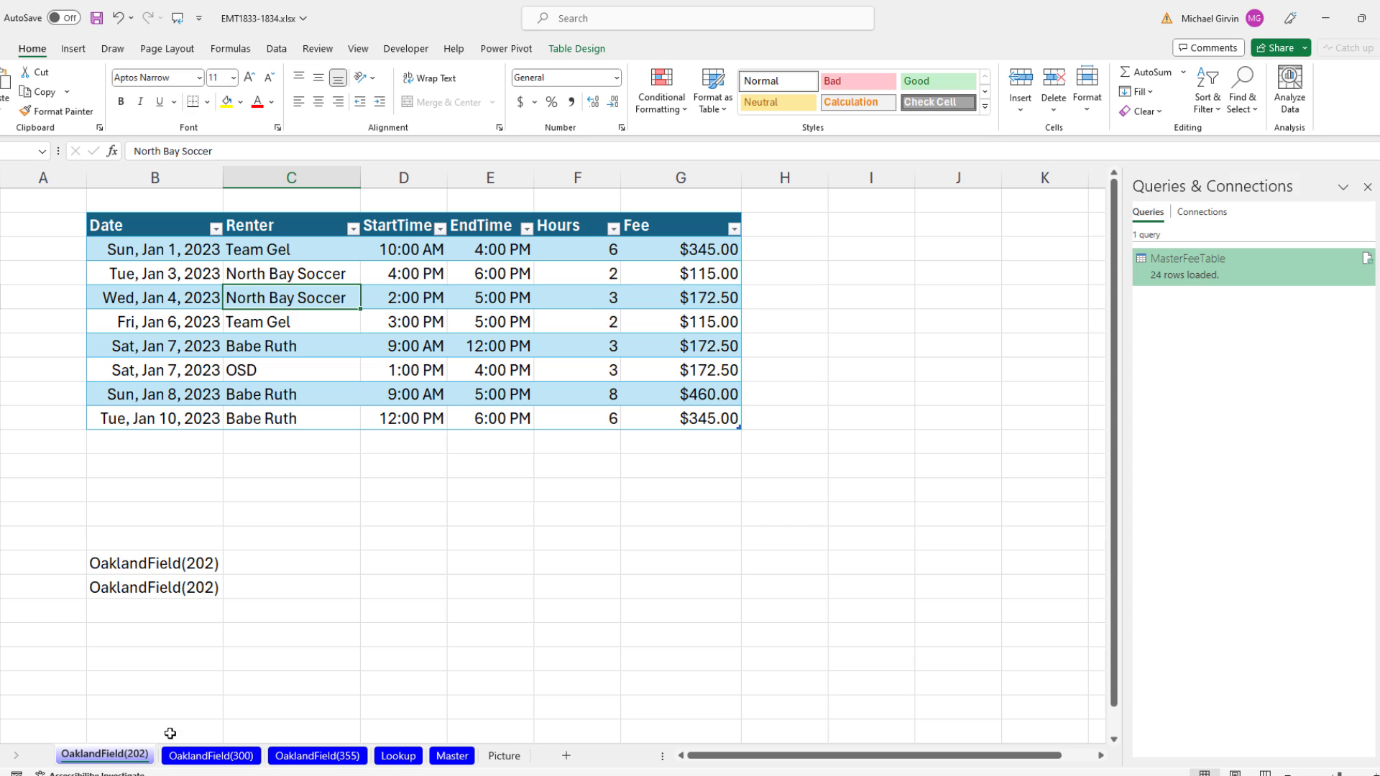
pyautogui.click(205, 758)
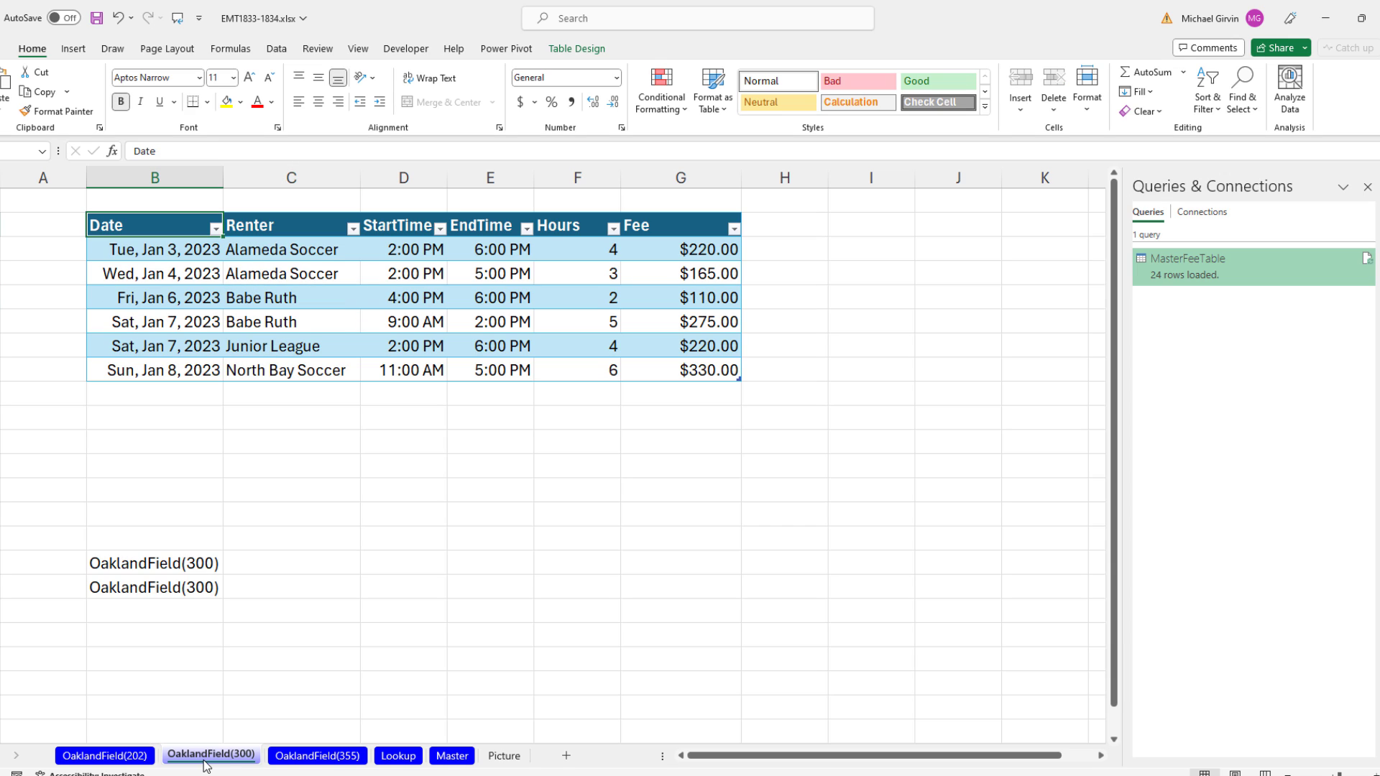
pyautogui.click(317, 757)
pyautogui.click(452, 756)
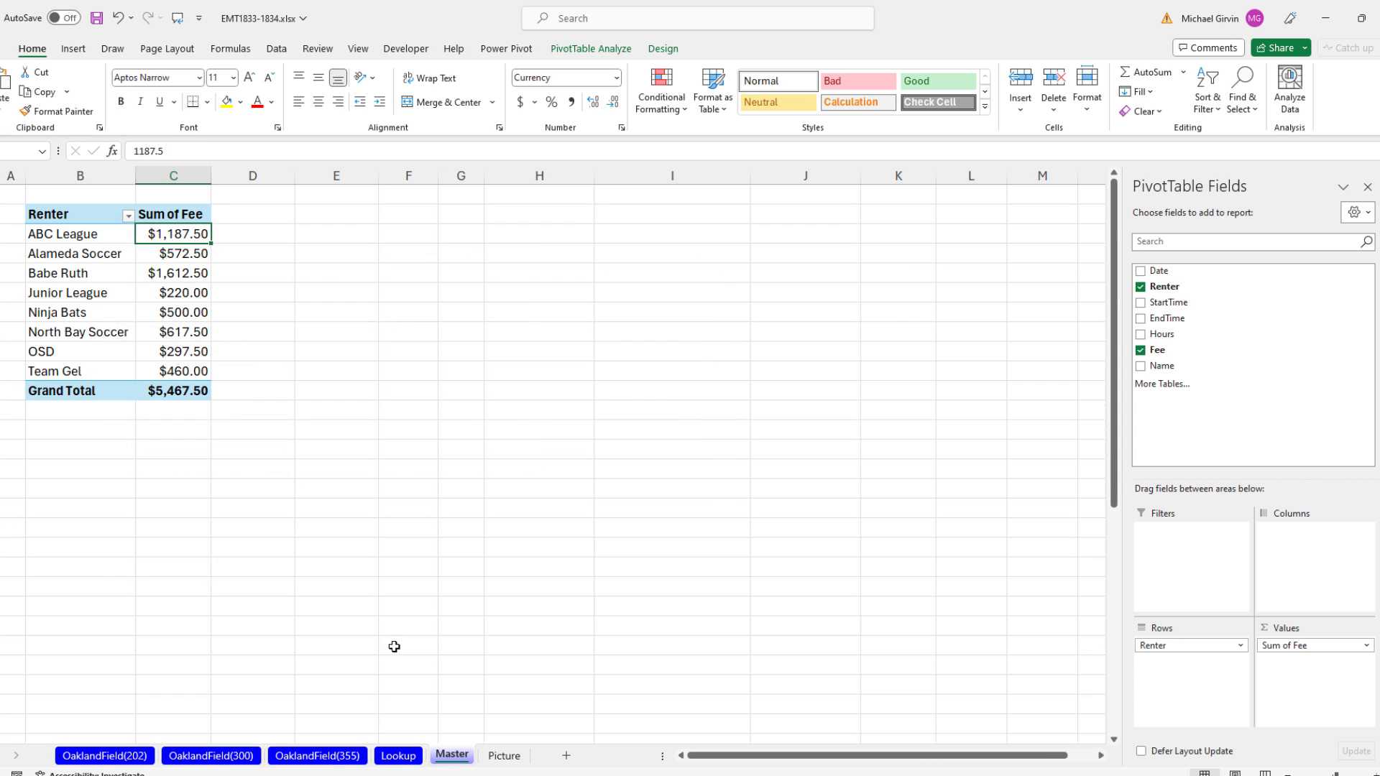